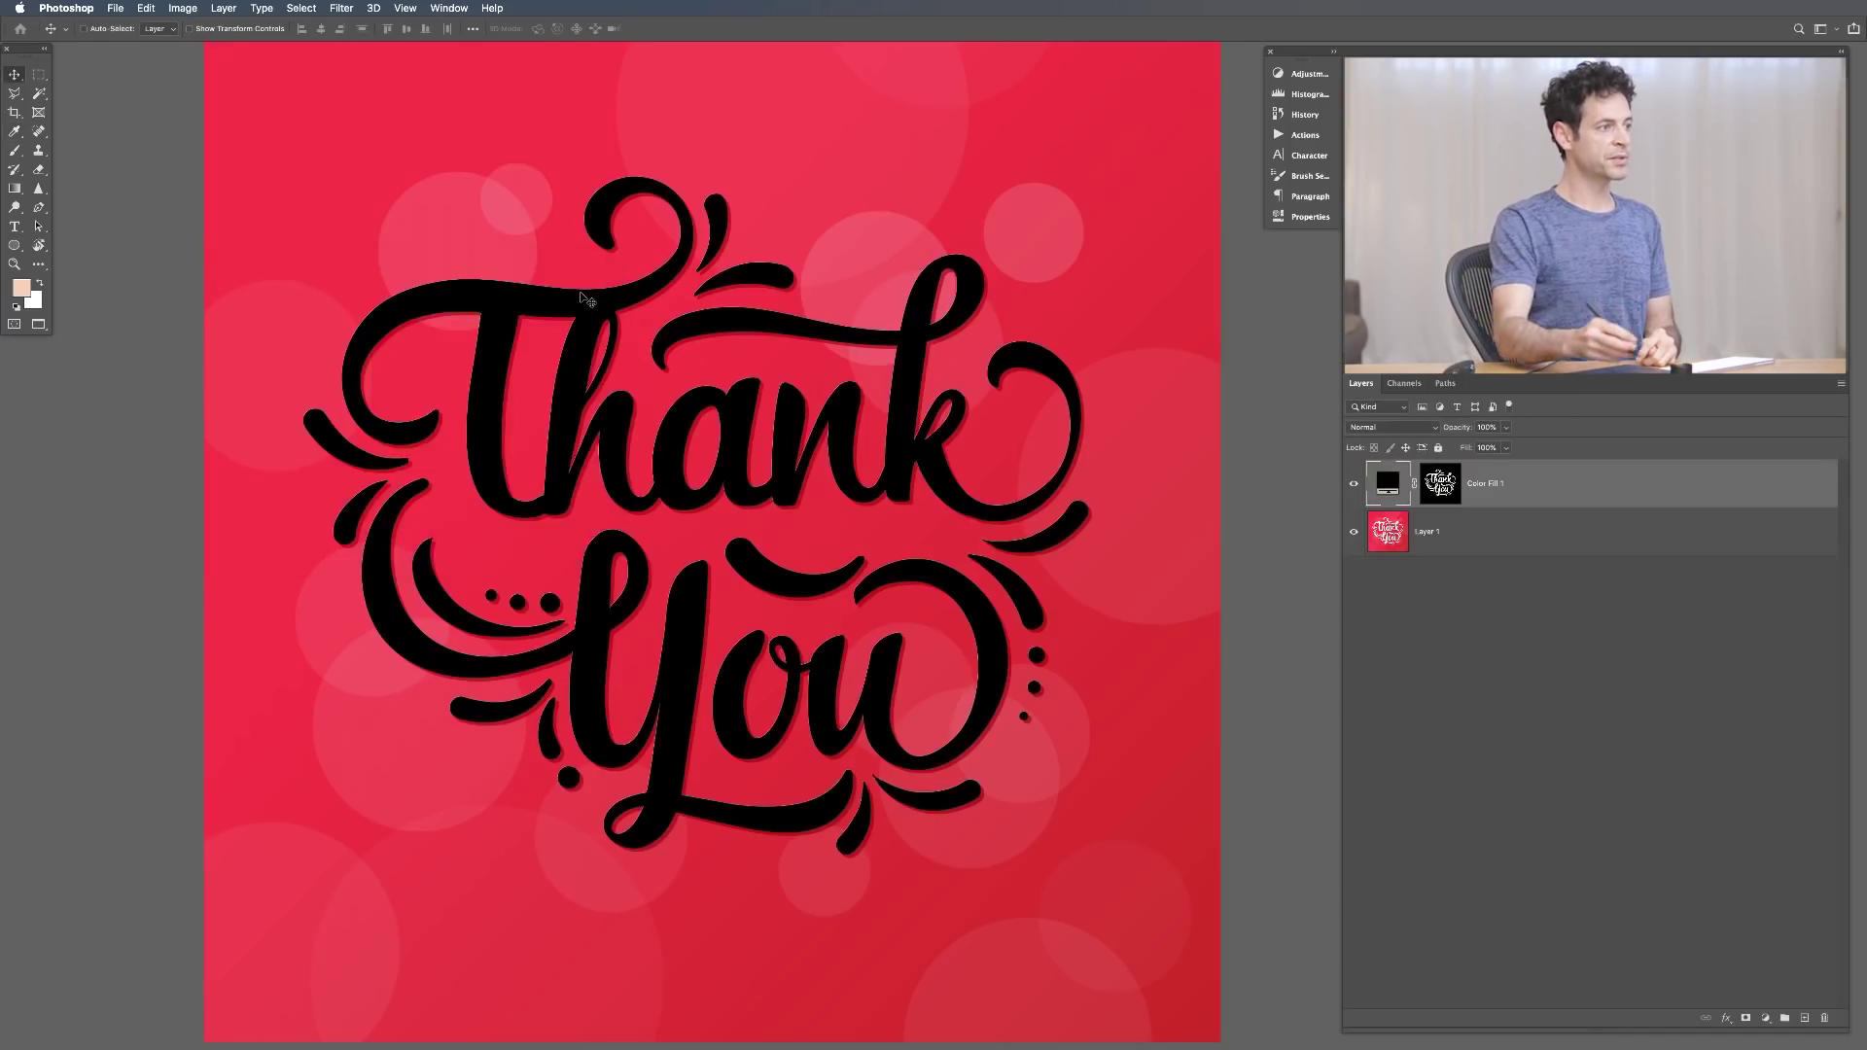
Compare the artwork with the black Color Fill 1 lettering hidden and shown
{"action": "left_click", "coordinate": [1354, 487]}
{"action": "left_click", "coordinate": [1355, 487]}
{"action": "left_click", "coordinate": [1354, 487]}
{"action": "left_click", "coordinate": [1354, 487]}
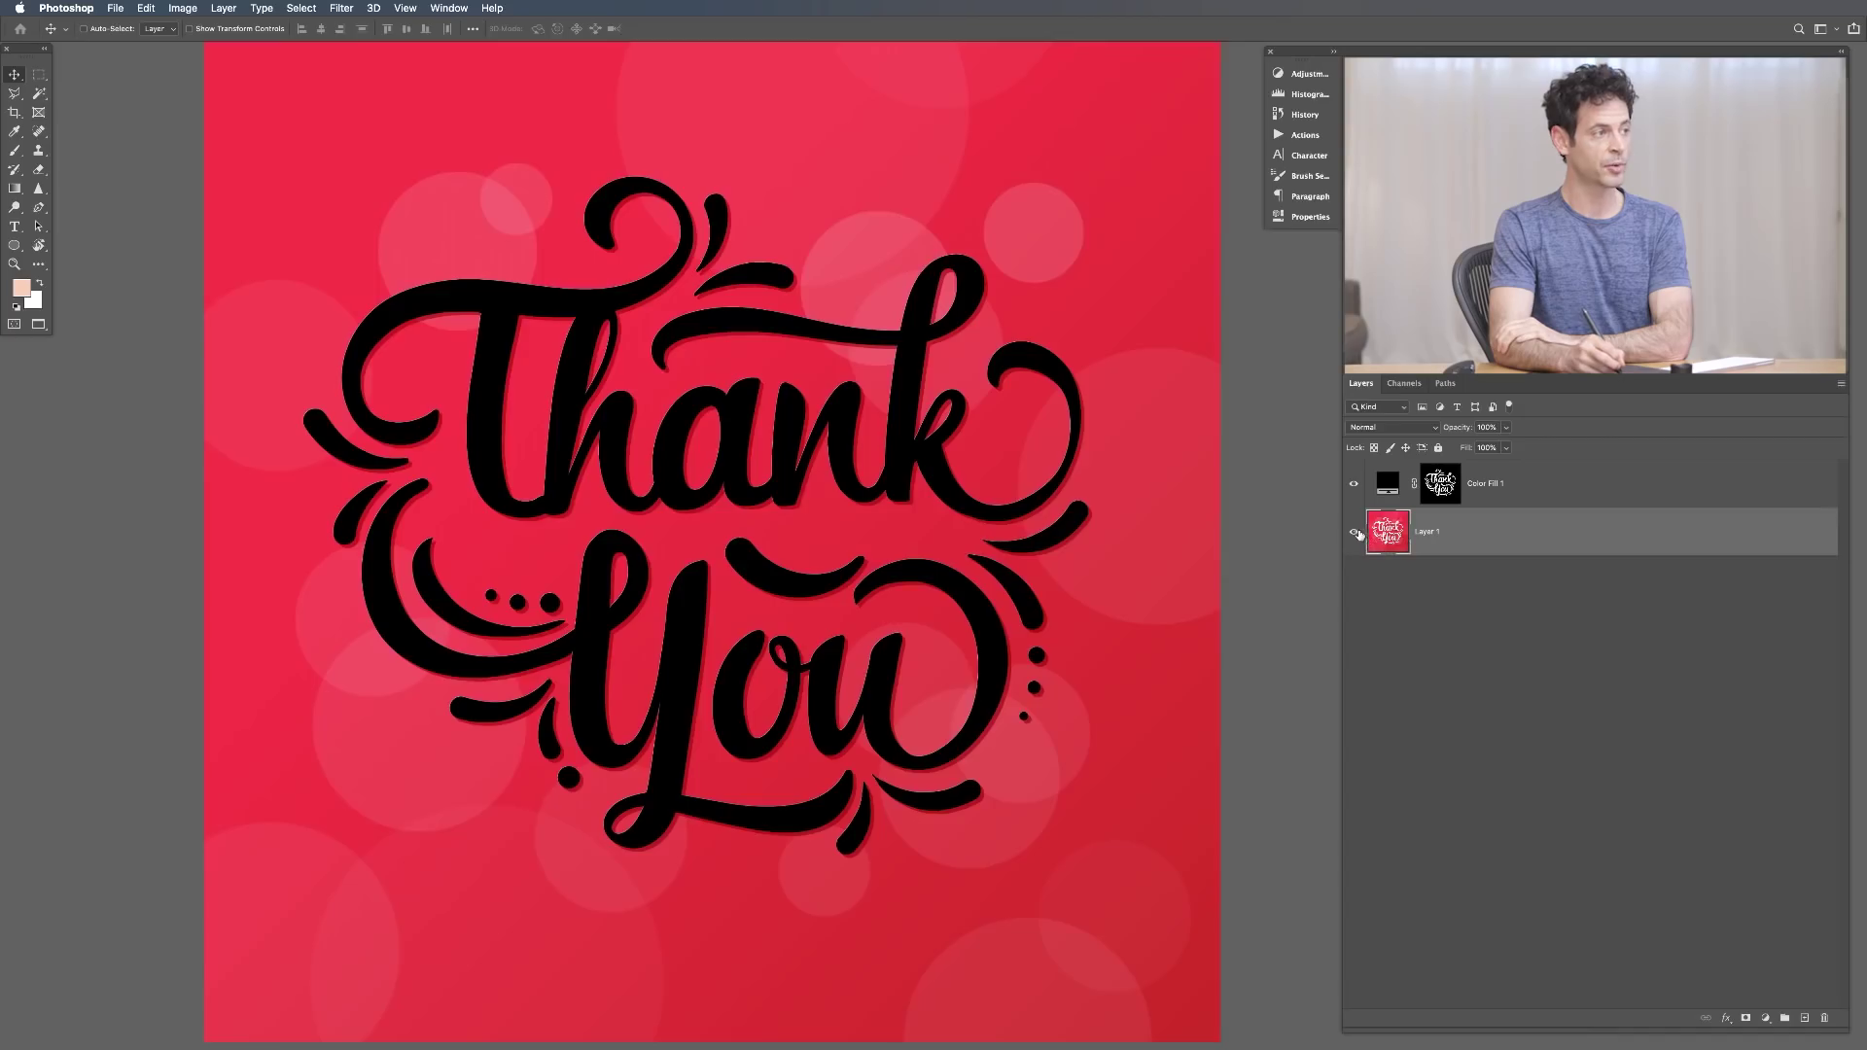
Hide the red Layer 1 artwork and invert the Color Fill 1 mask to cut the lettering out of the black fill
{"action": "left_click", "coordinate": [1355, 533]}
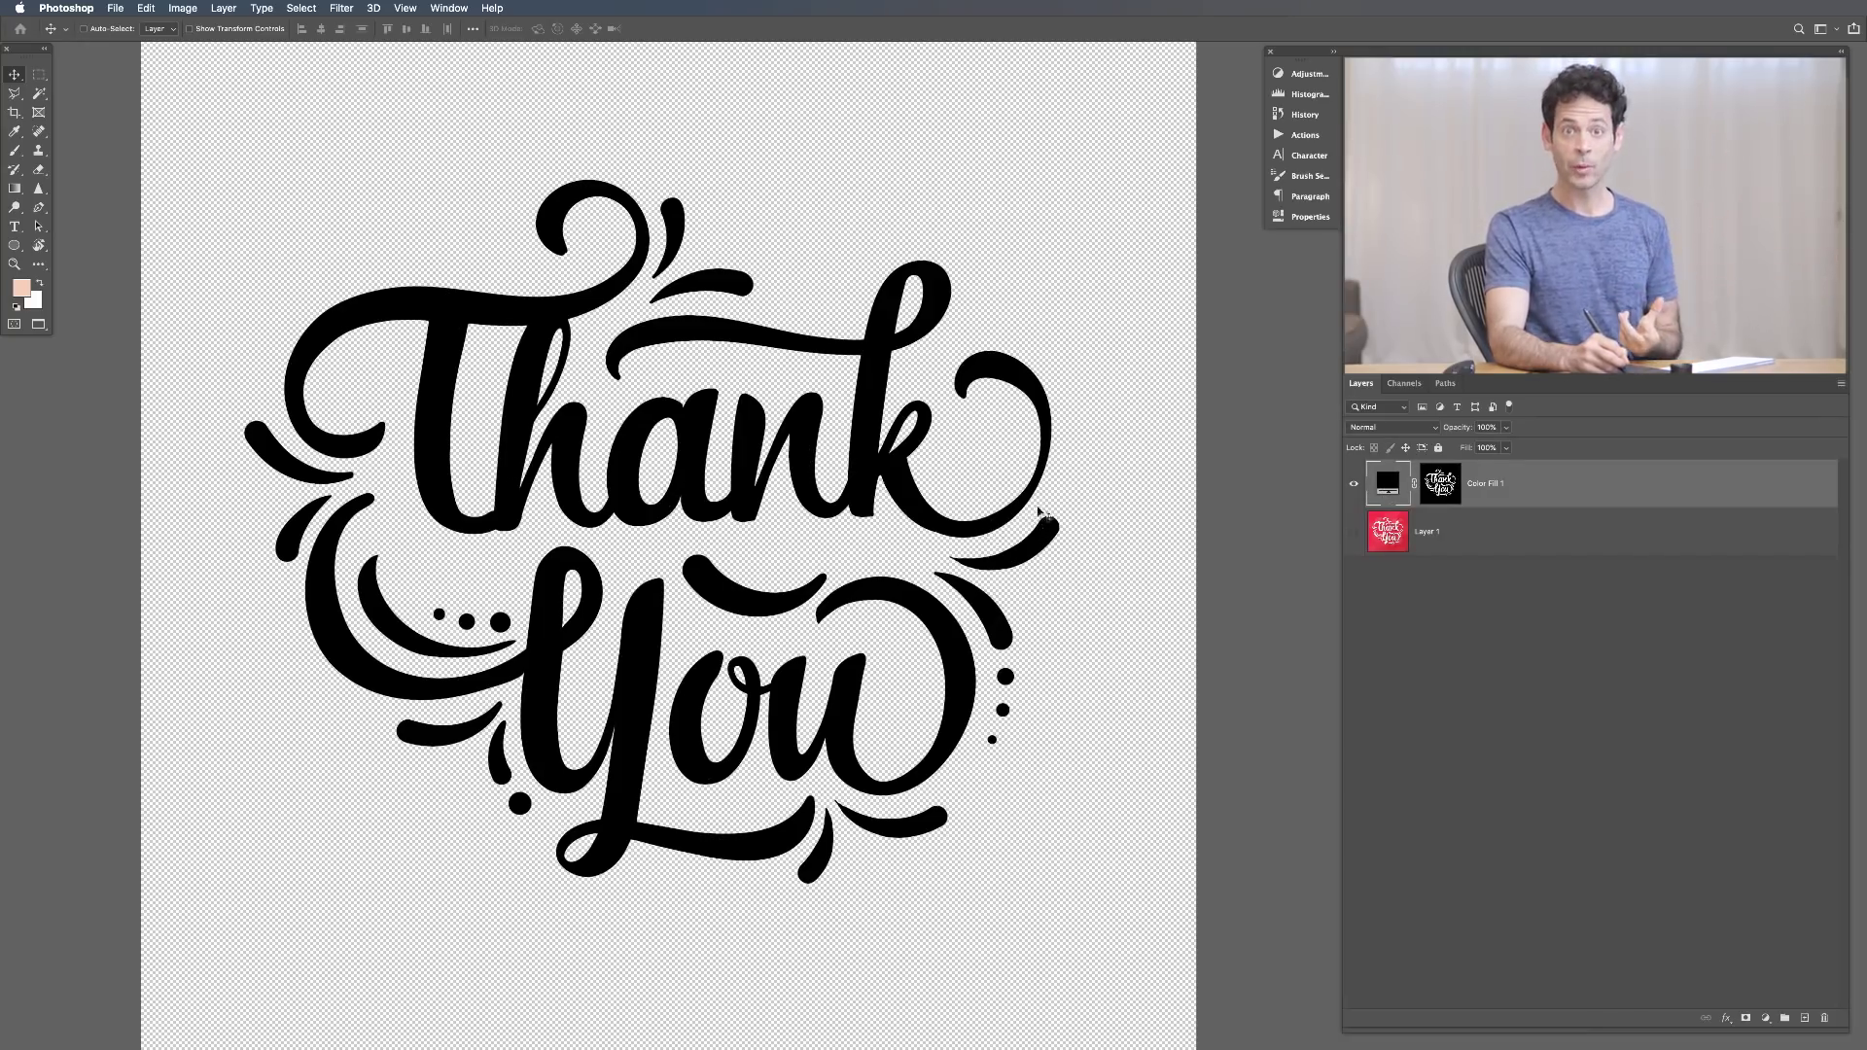
{"action": "left_click", "coordinate": [1442, 491]}
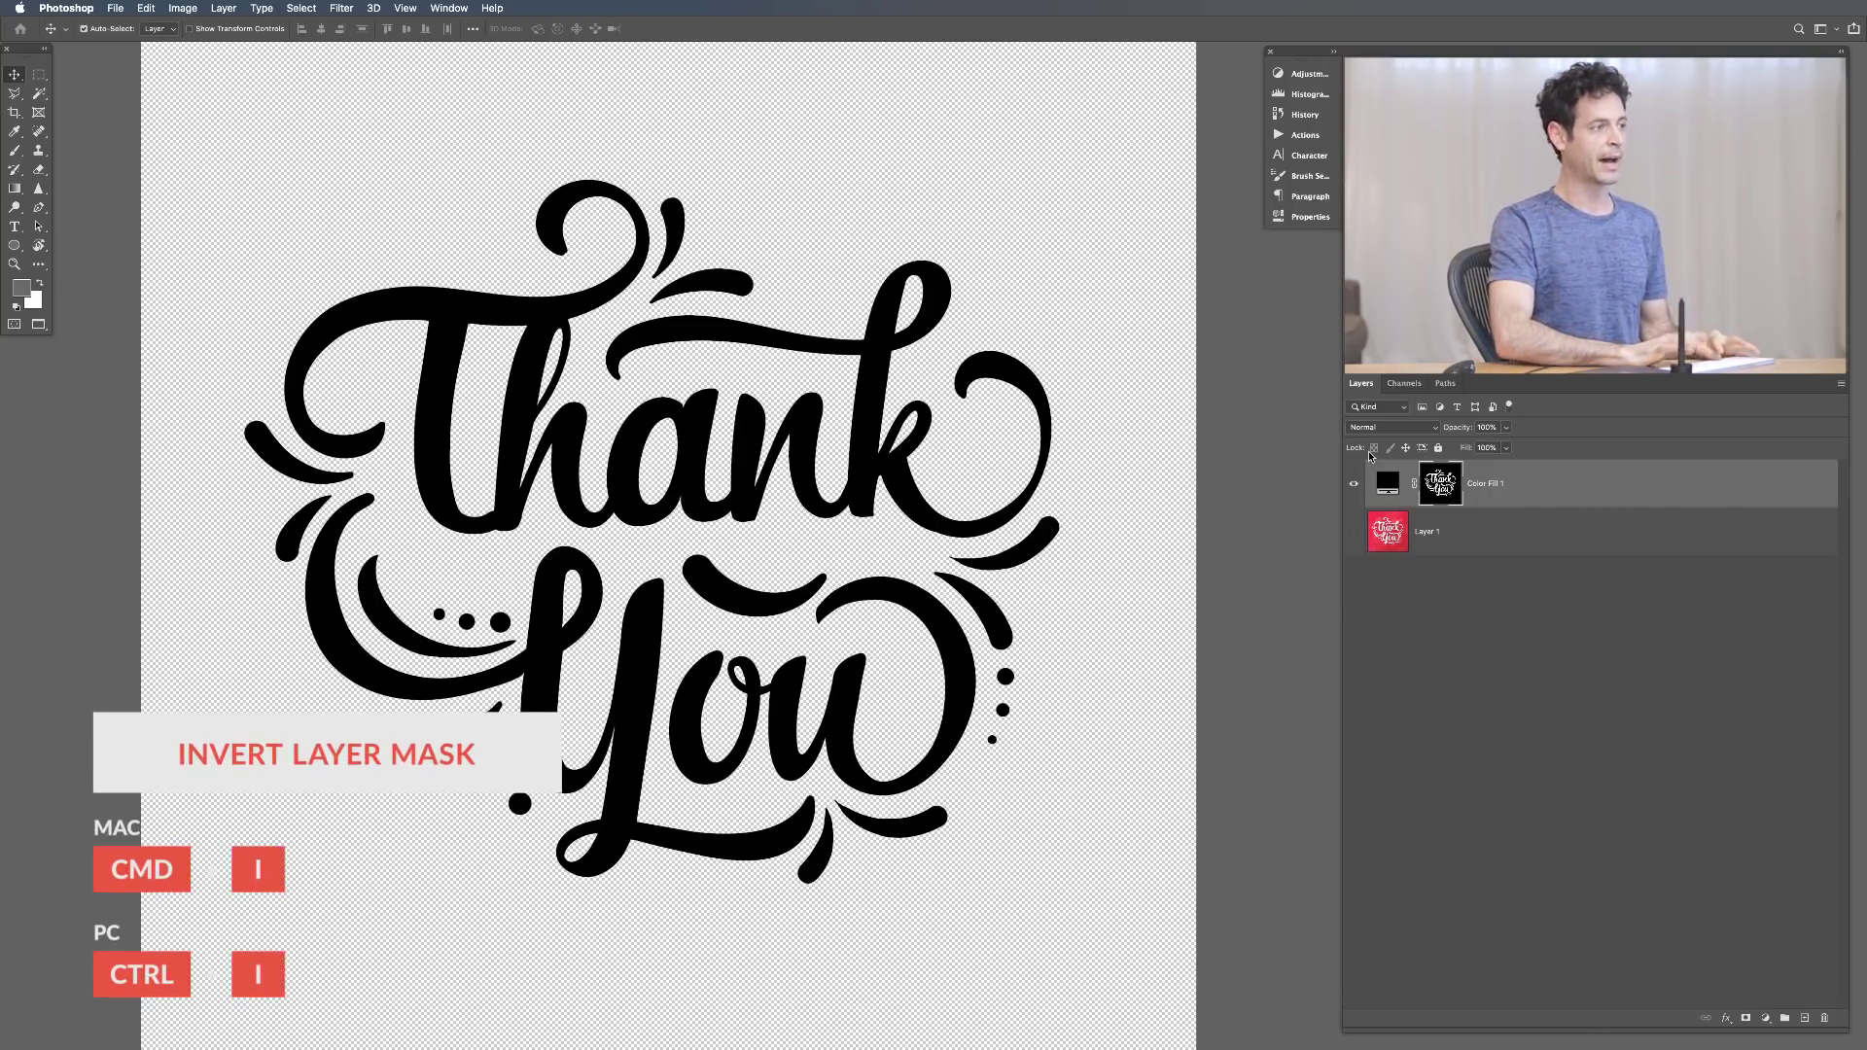
{"action": "key", "text": "super+i"}
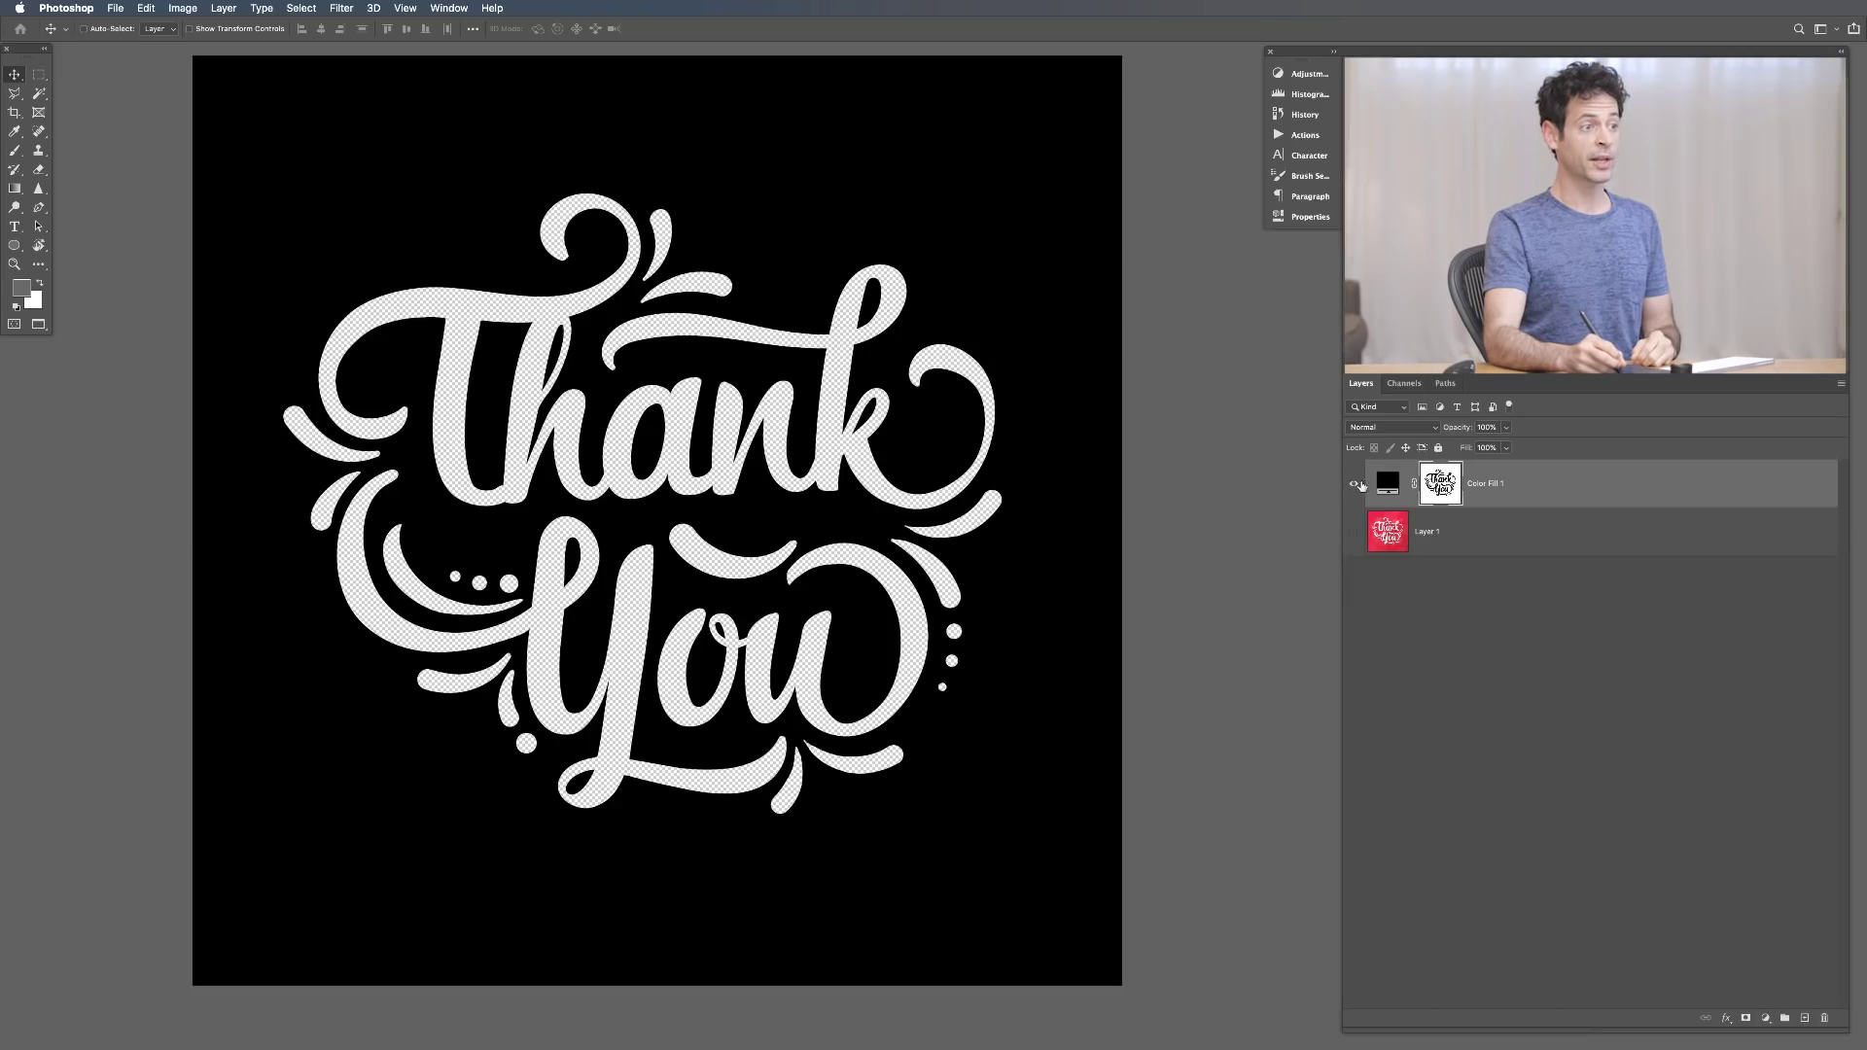
Hide Color Fill 1 and add a pink-magenta (#e264de) solid color fill layer directly above Layer 1
{"action": "left_click", "coordinate": [1354, 486]}
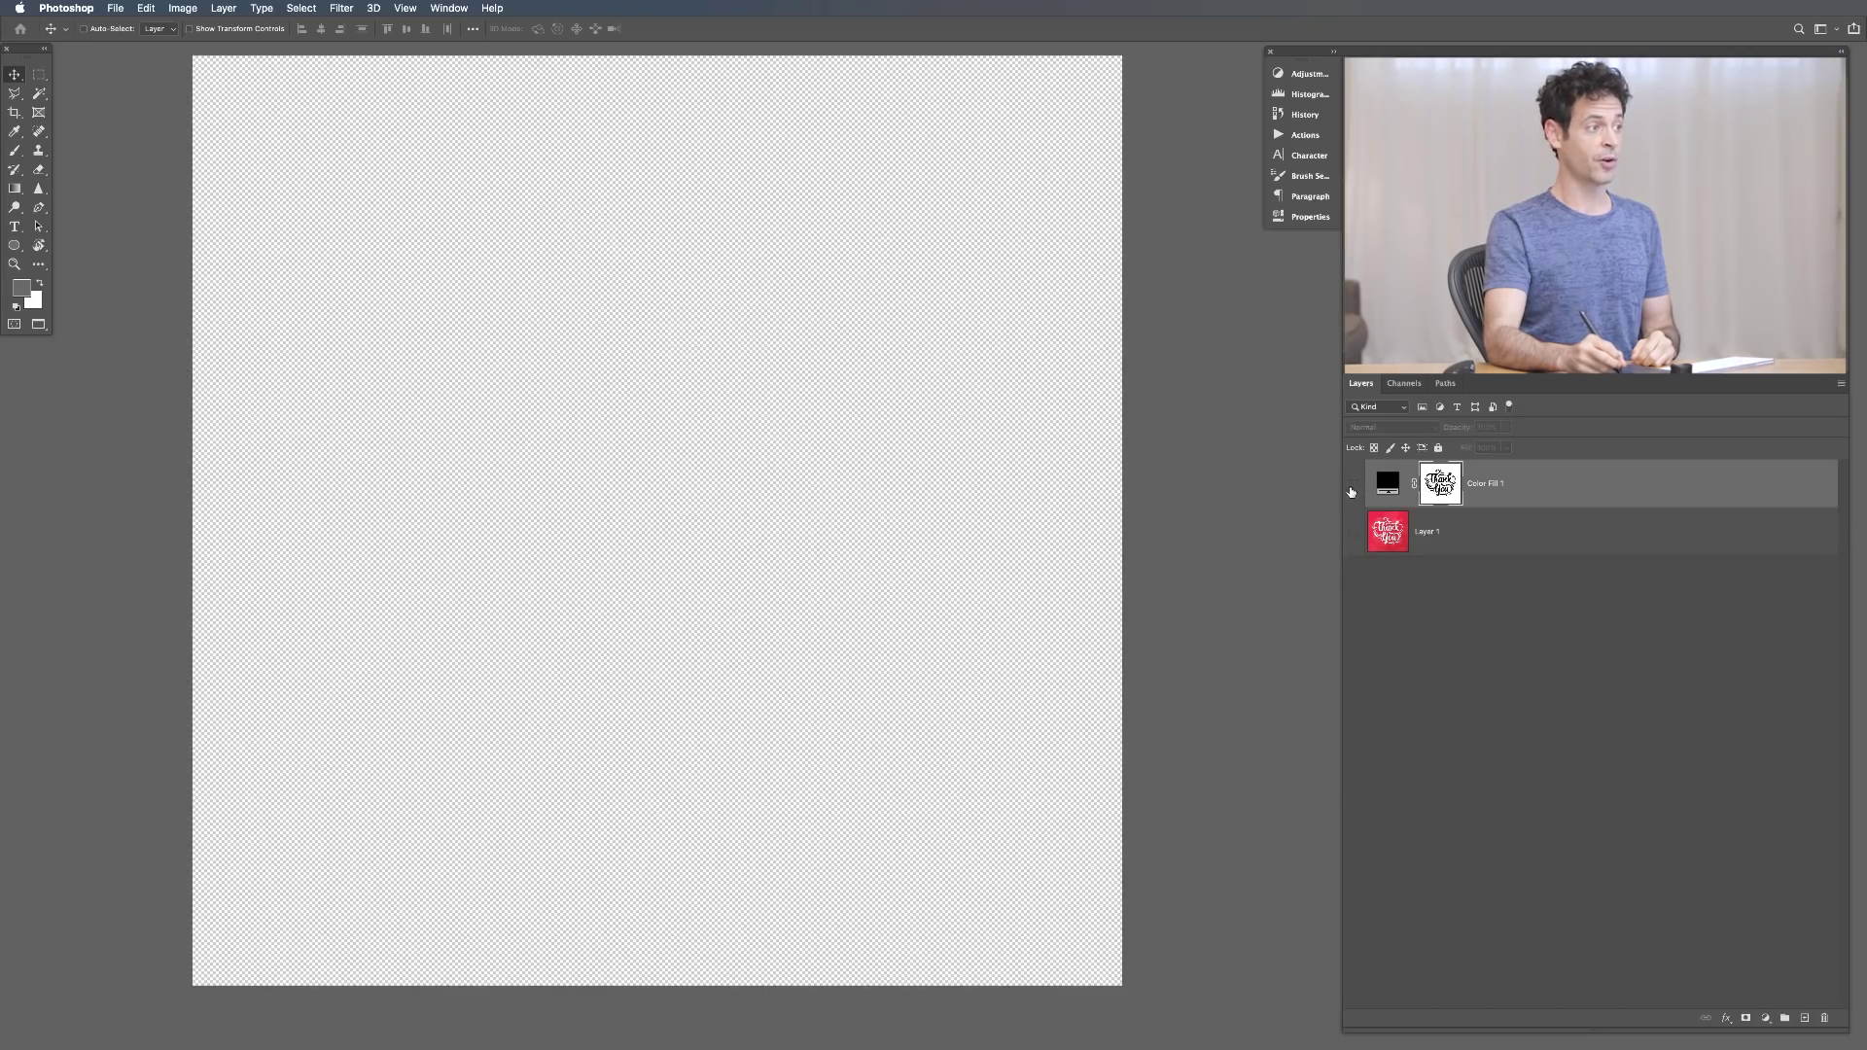
{"action": "left_click", "coordinate": [1538, 531]}
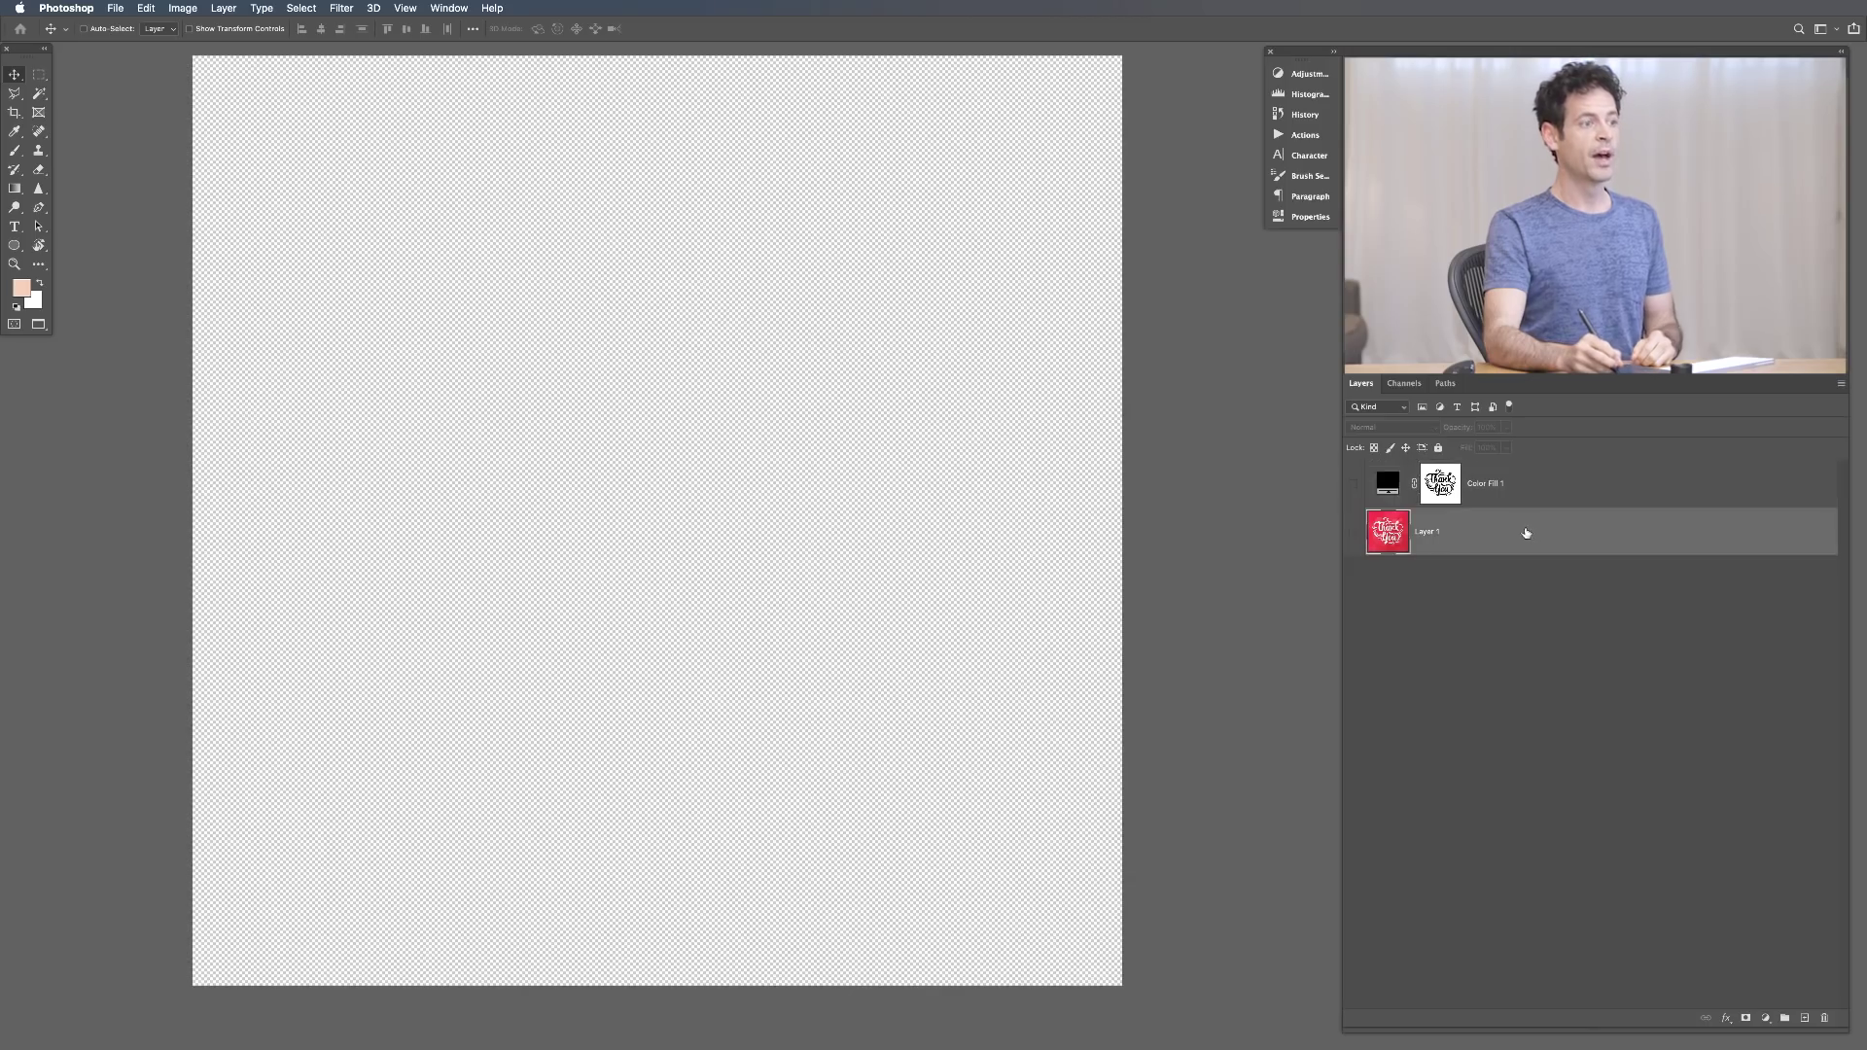
{"action": "left_click", "coordinate": [1766, 1021]}
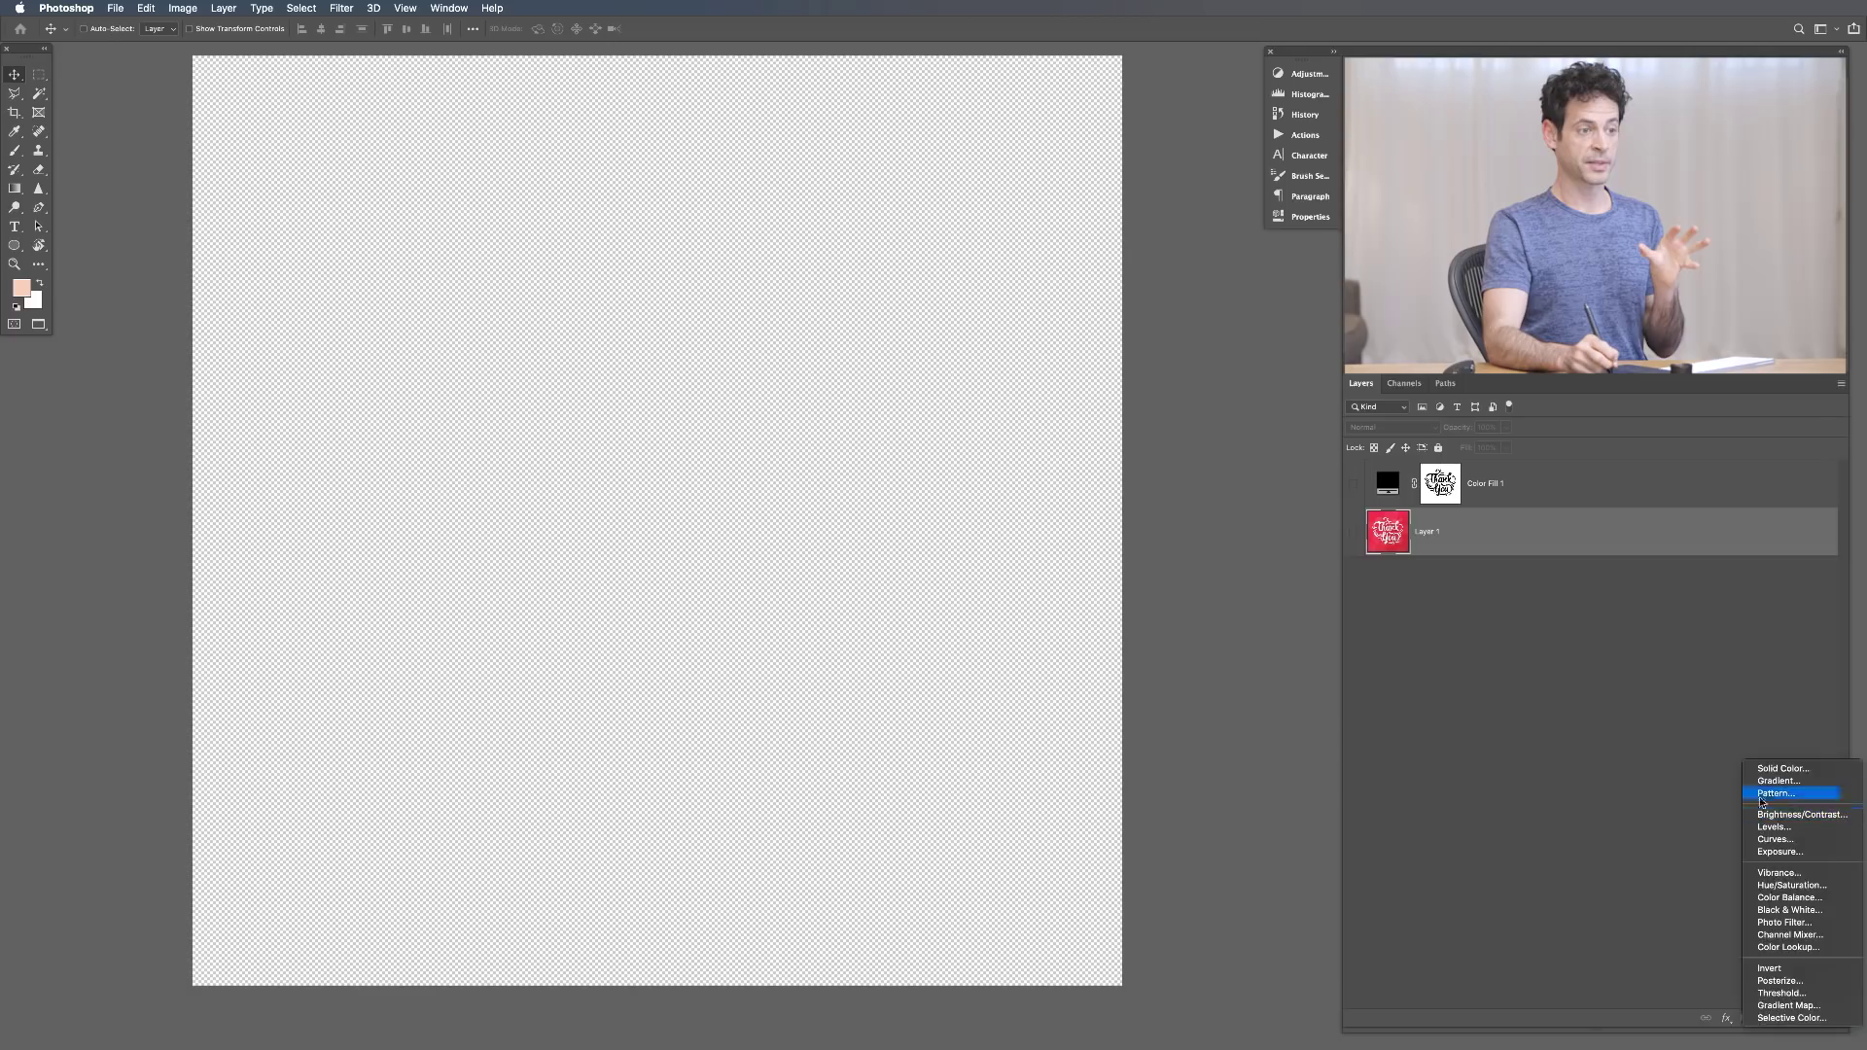
{"action": "left_click", "coordinate": [1787, 769]}
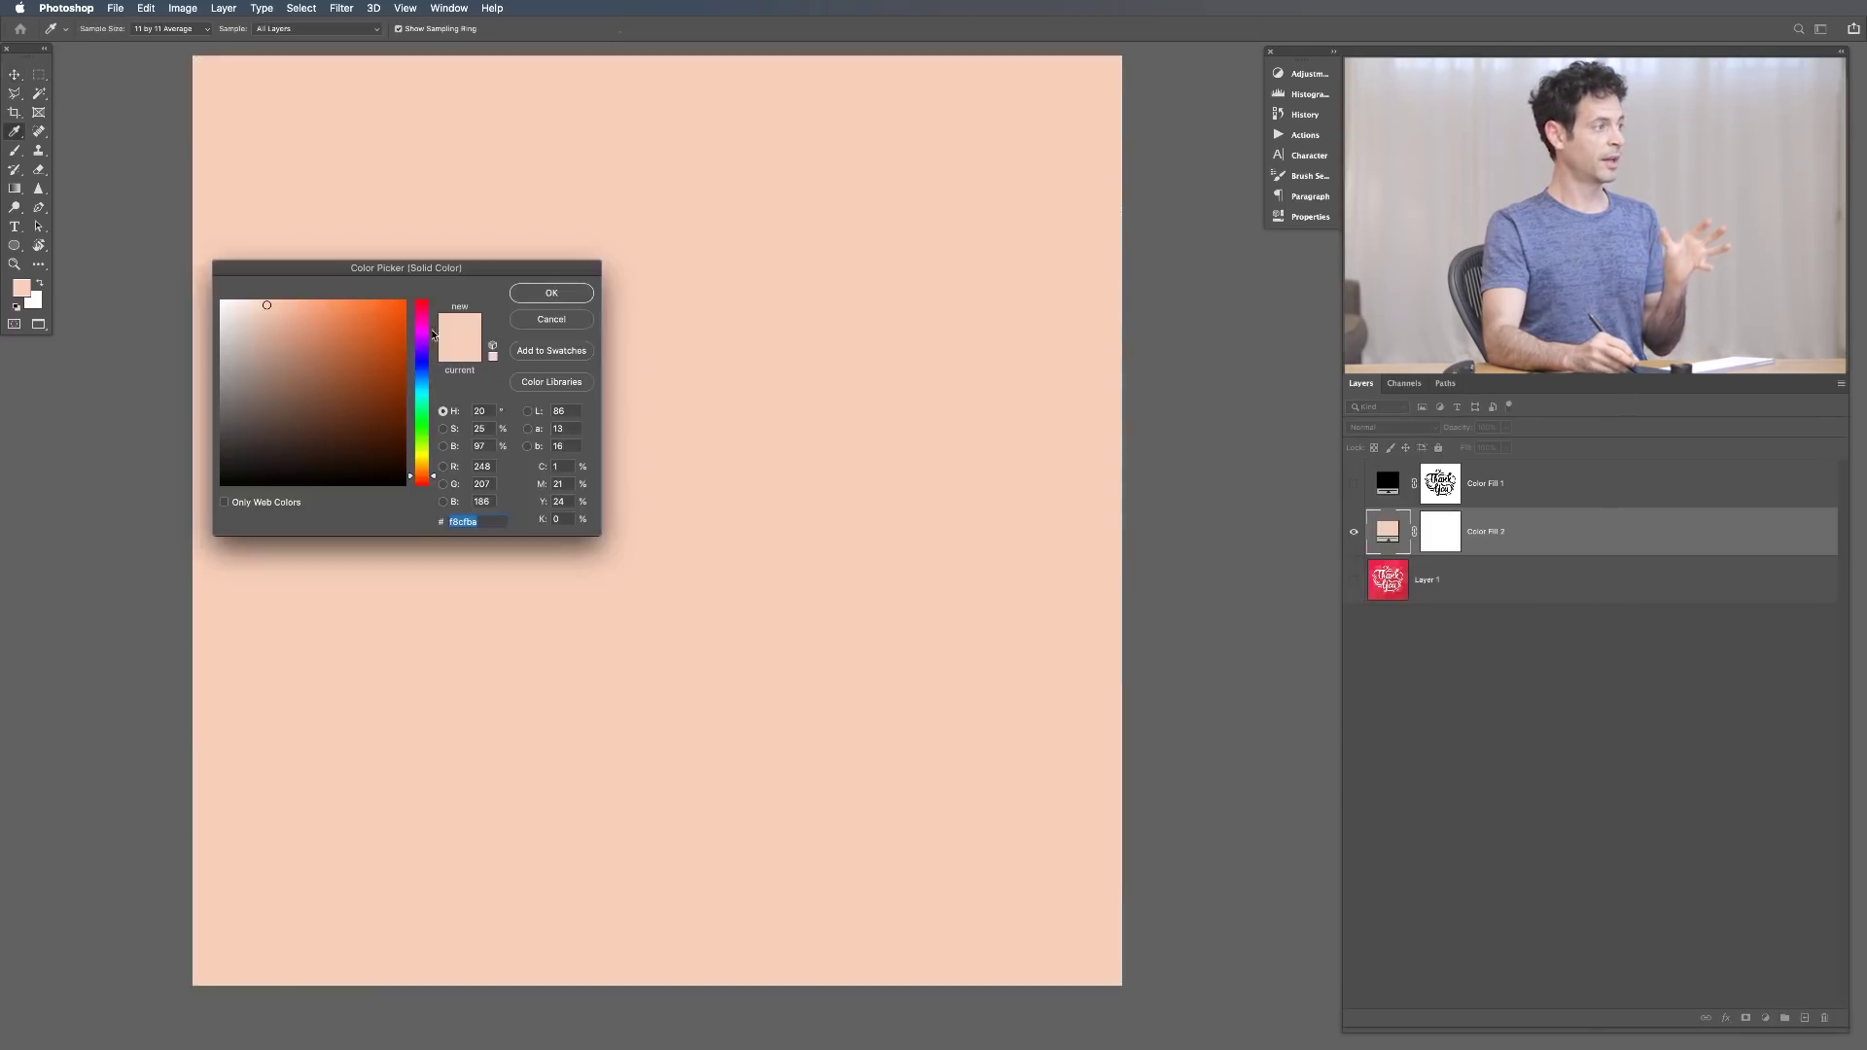
{"action": "left_click", "coordinate": [421, 332]}
{"action": "mouse_move", "coordinate": [309, 345]}
{"action": "left_mouse_down"}
{"action": "mouse_move", "coordinate": [335, 330]}
{"action": "mouse_move", "coordinate": [324, 321]}
{"action": "left_mouse_up"}
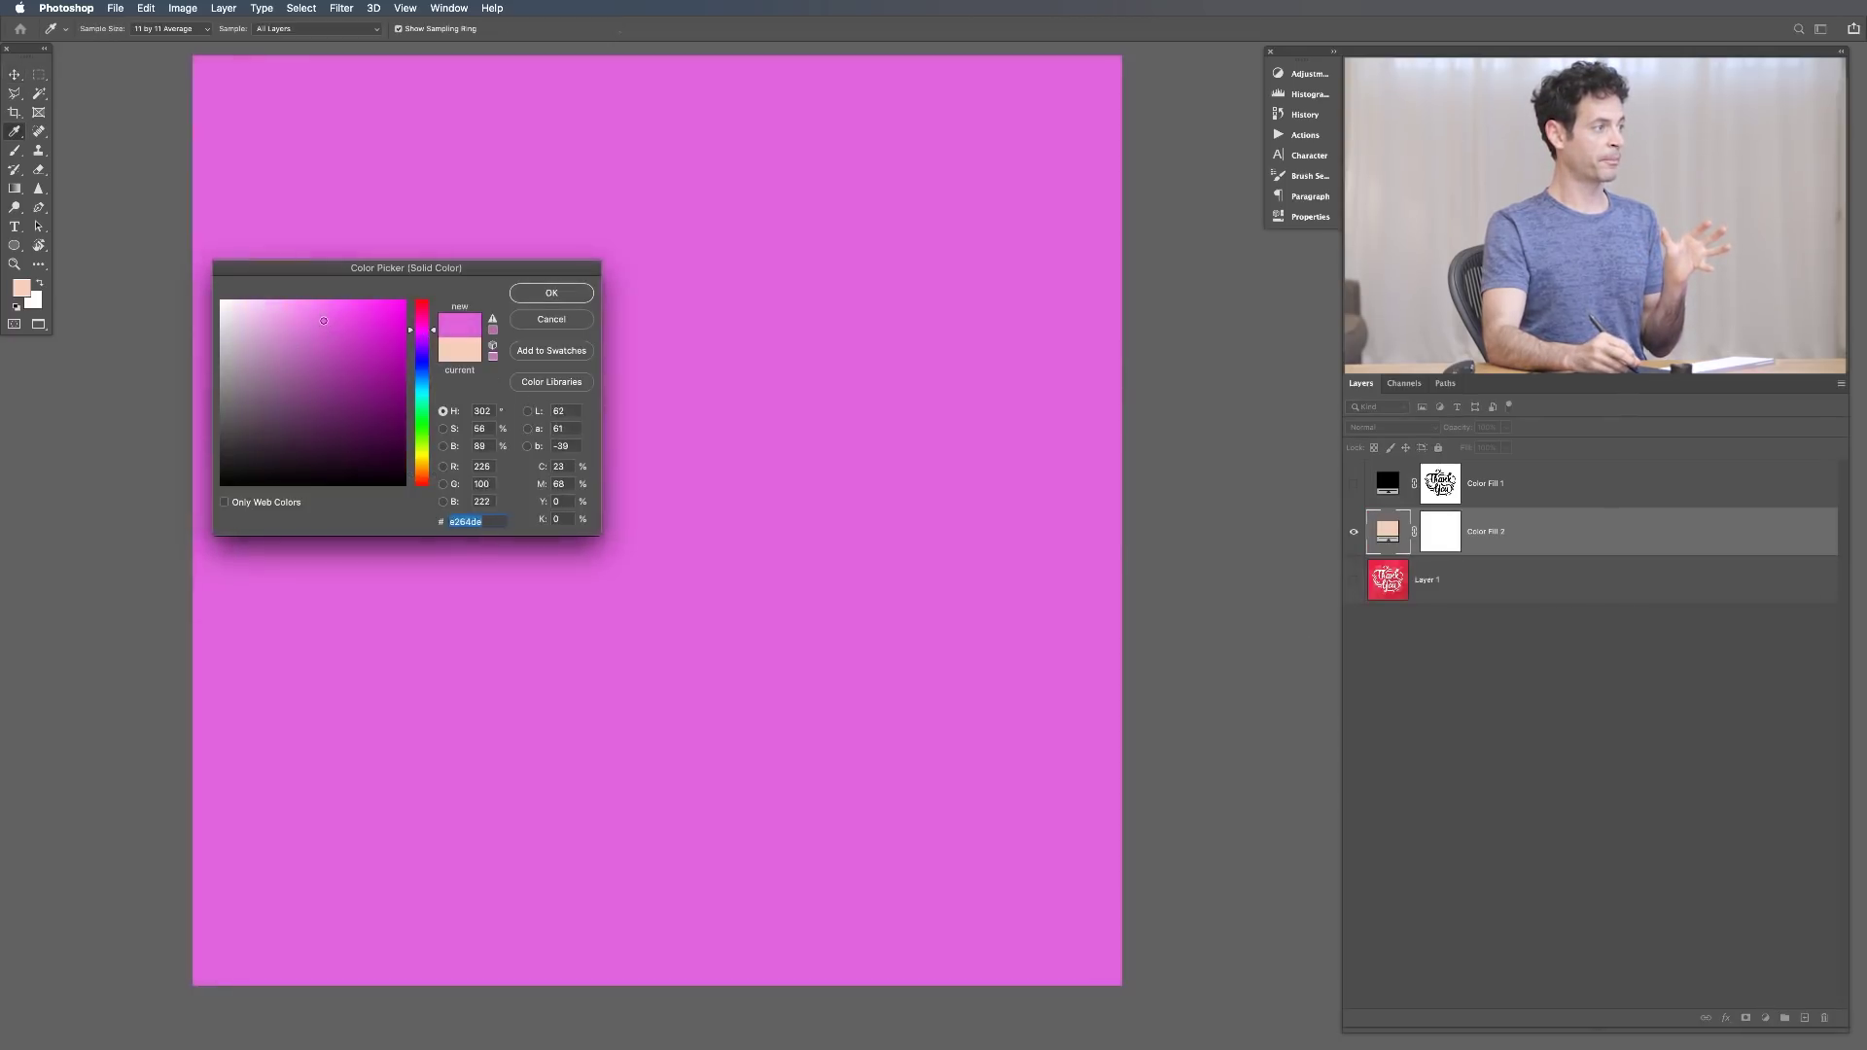
{"action": "left_click", "coordinate": [584, 293]}
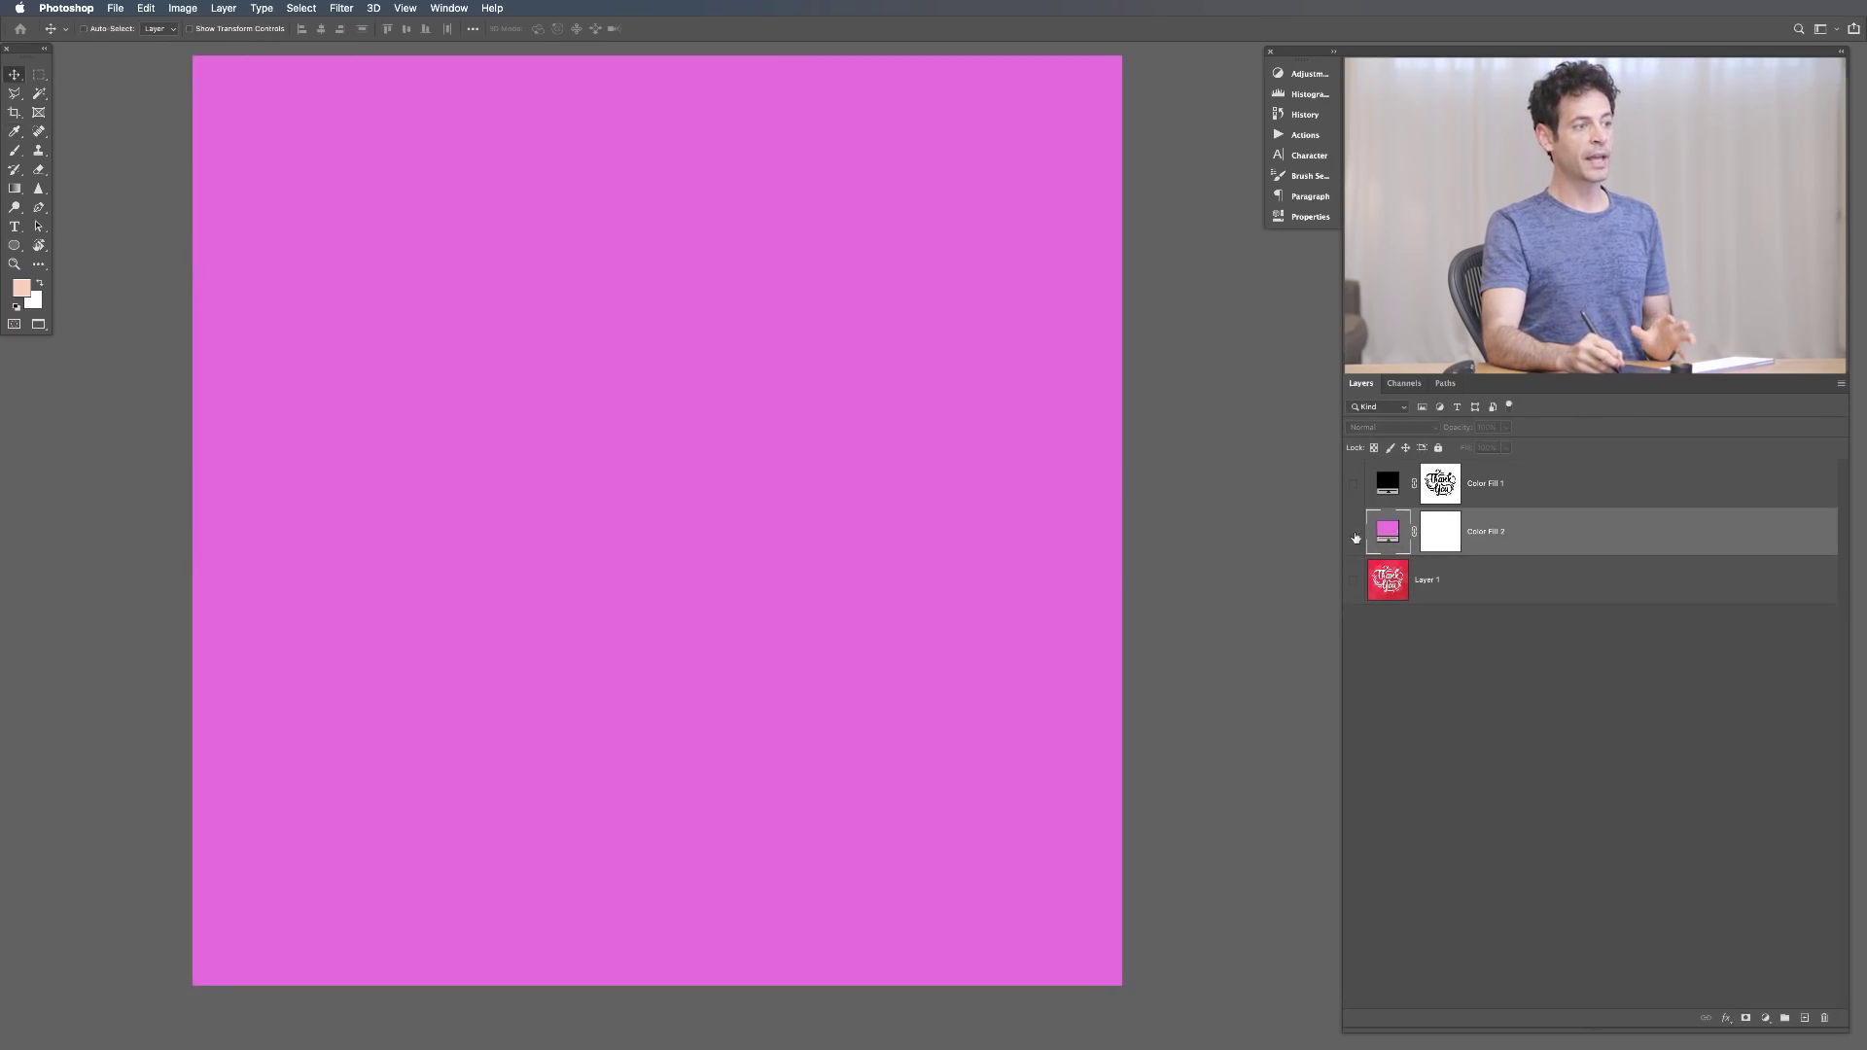
Show the black Color Fill 1 again over the pink fill, and compare the cut-out lettering with the pink hidden and shown
{"action": "left_click", "coordinate": [1354, 535]}
{"action": "left_click", "coordinate": [1355, 535]}
{"action": "left_click", "coordinate": [1356, 535]}
{"action": "left_click", "coordinate": [1357, 534]}
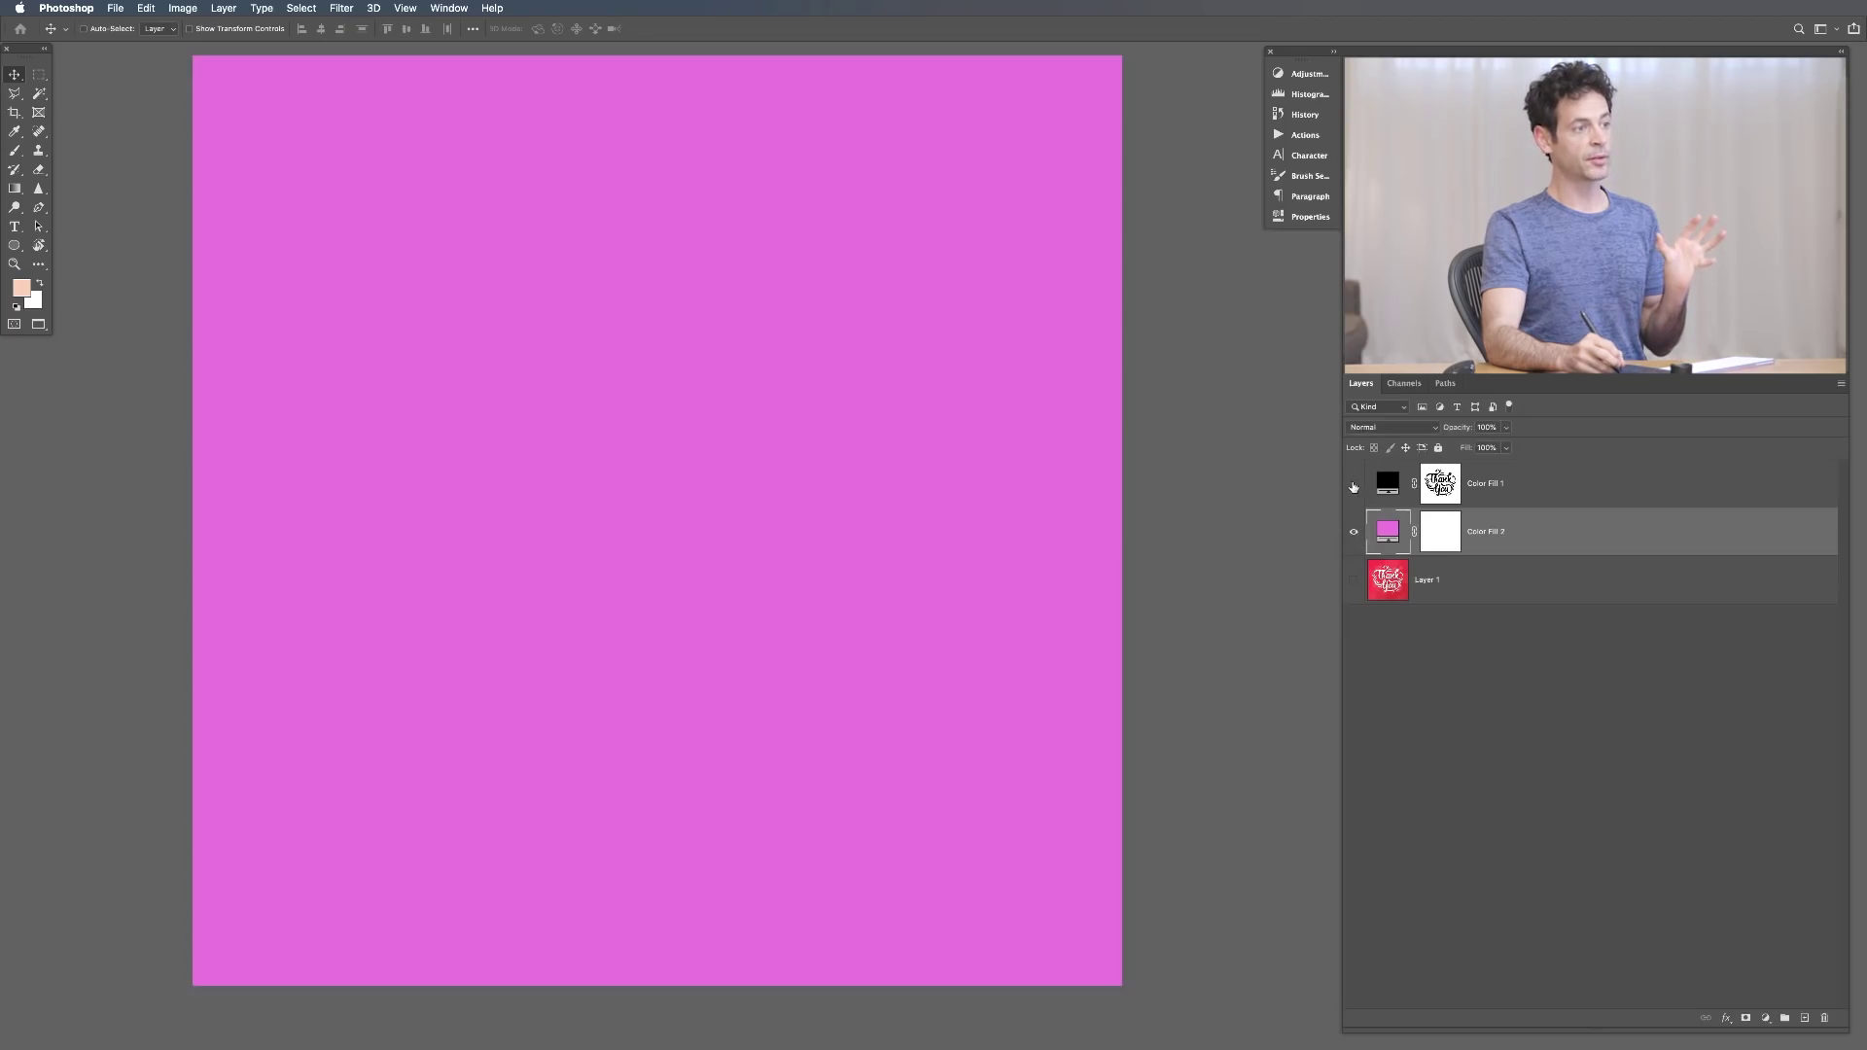
{"action": "left_click", "coordinate": [1354, 491]}
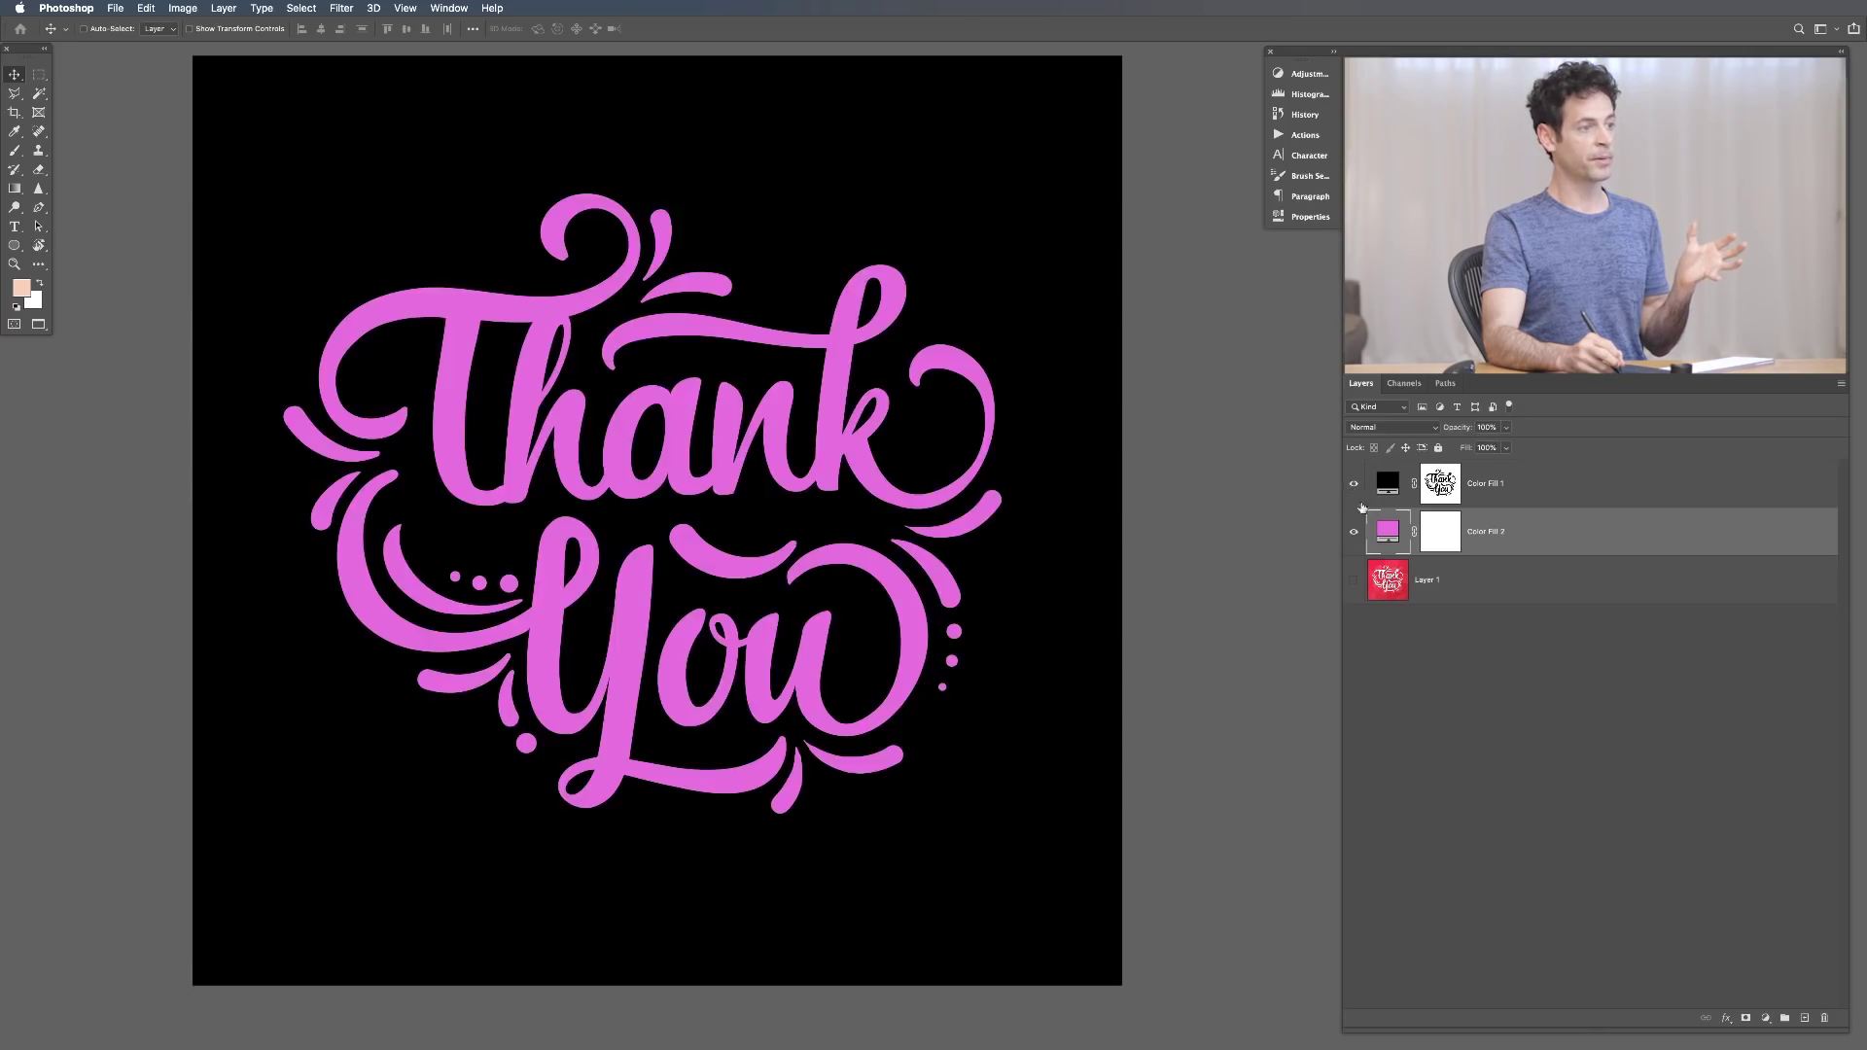
{"action": "left_click", "coordinate": [1354, 532]}
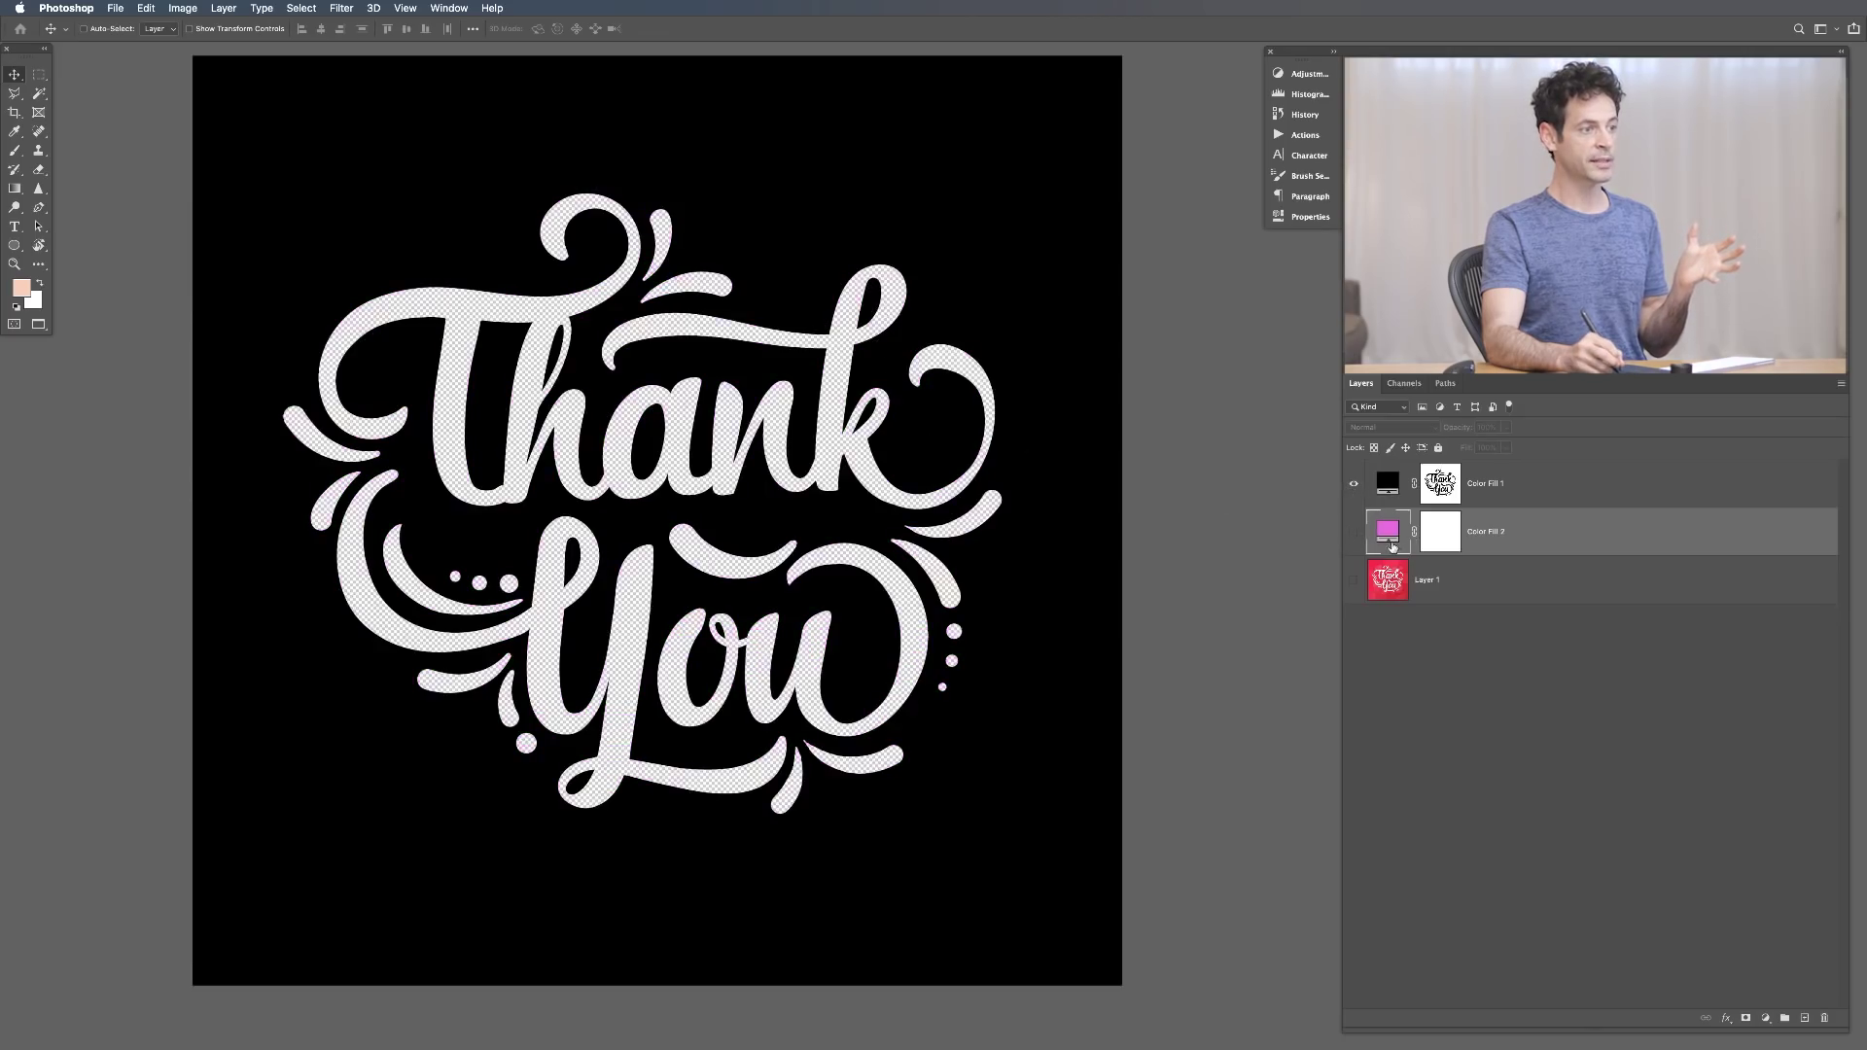
{"action": "left_click", "coordinate": [1353, 535]}
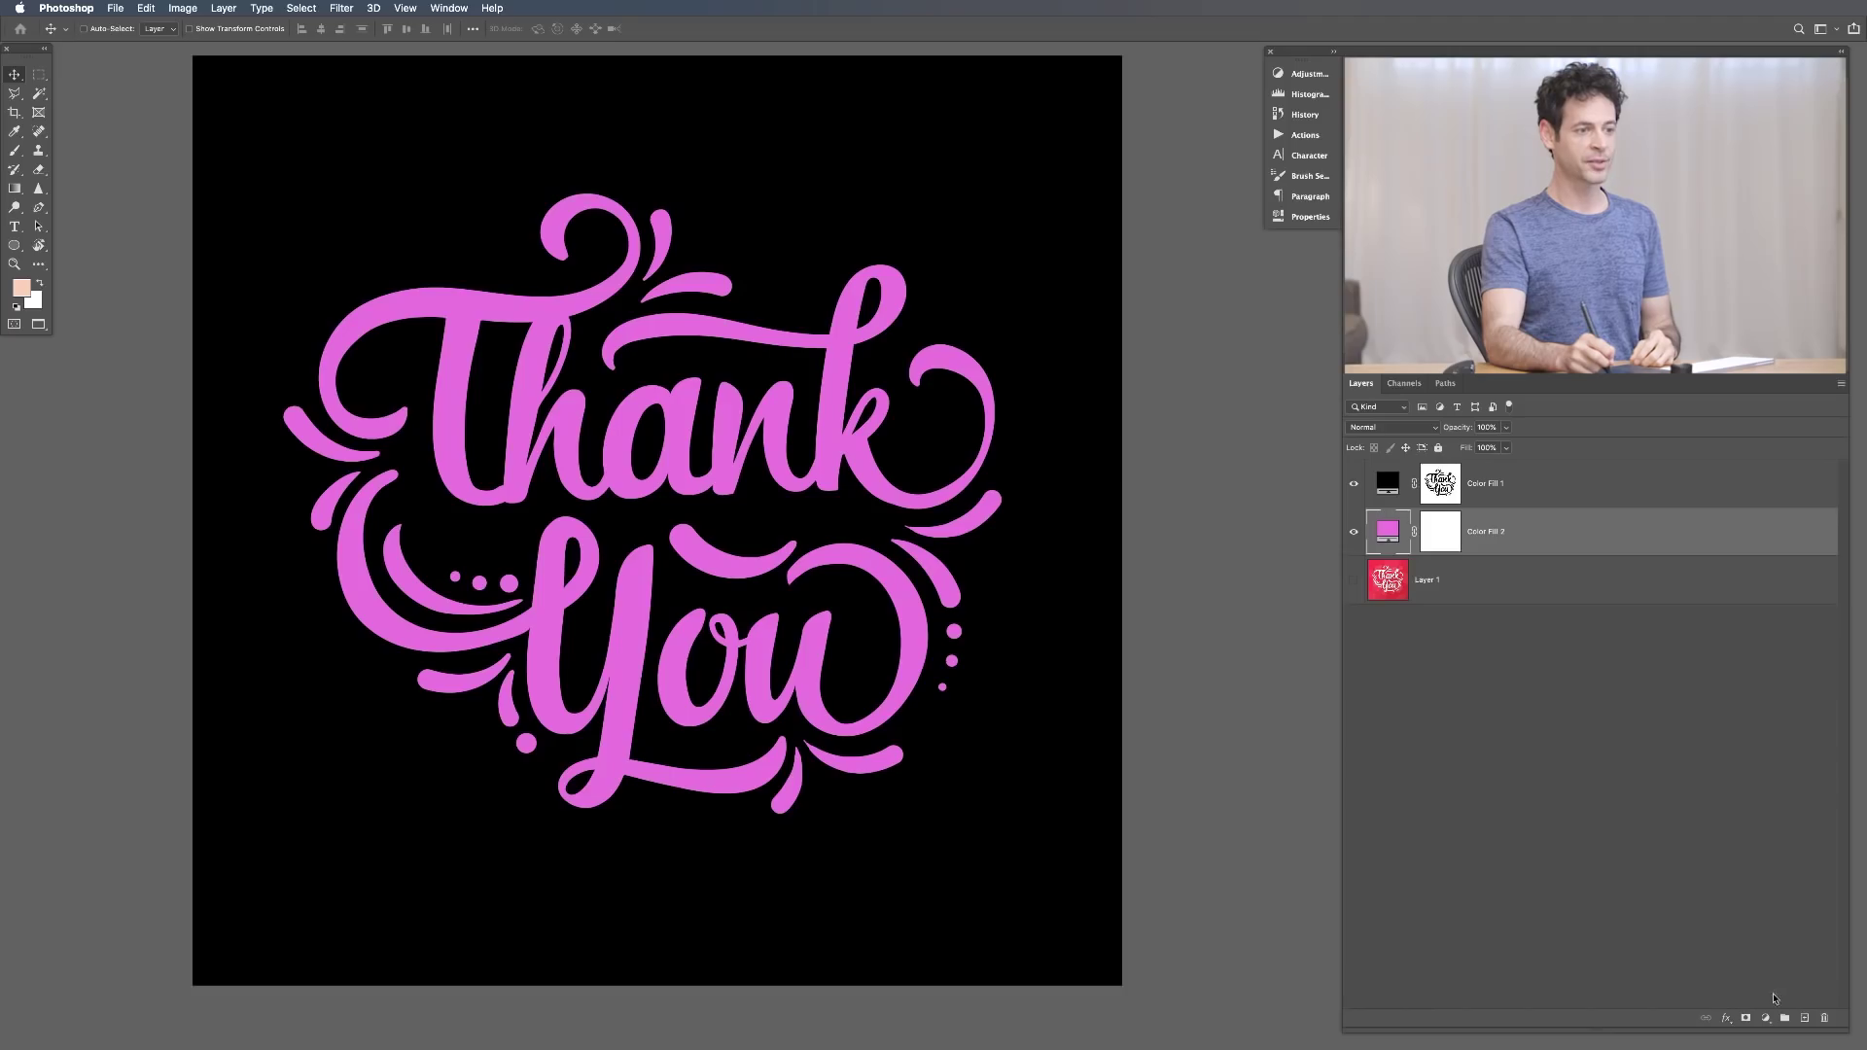
Add a gradient fill layer between the black cut-out layer and the pink fill
{"action": "left_click", "coordinate": [1805, 1018]}
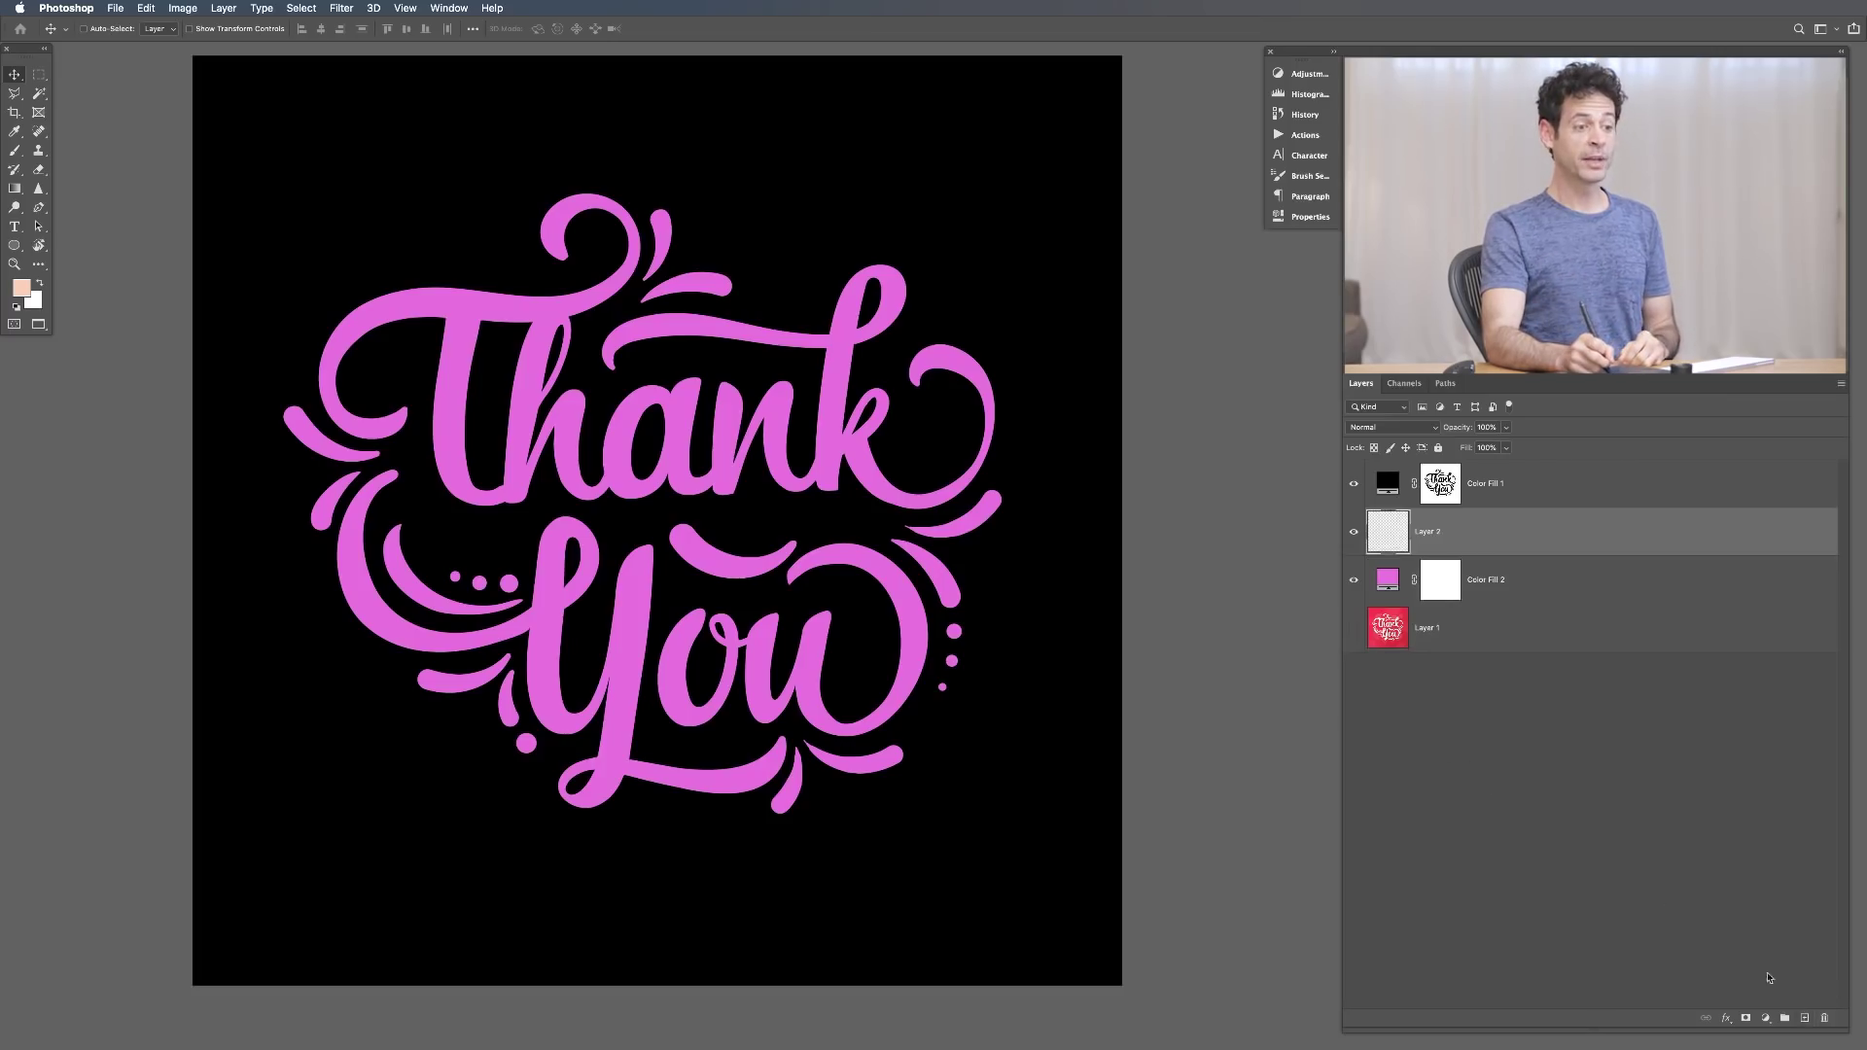
{"action": "left_click", "coordinate": [1767, 1019]}
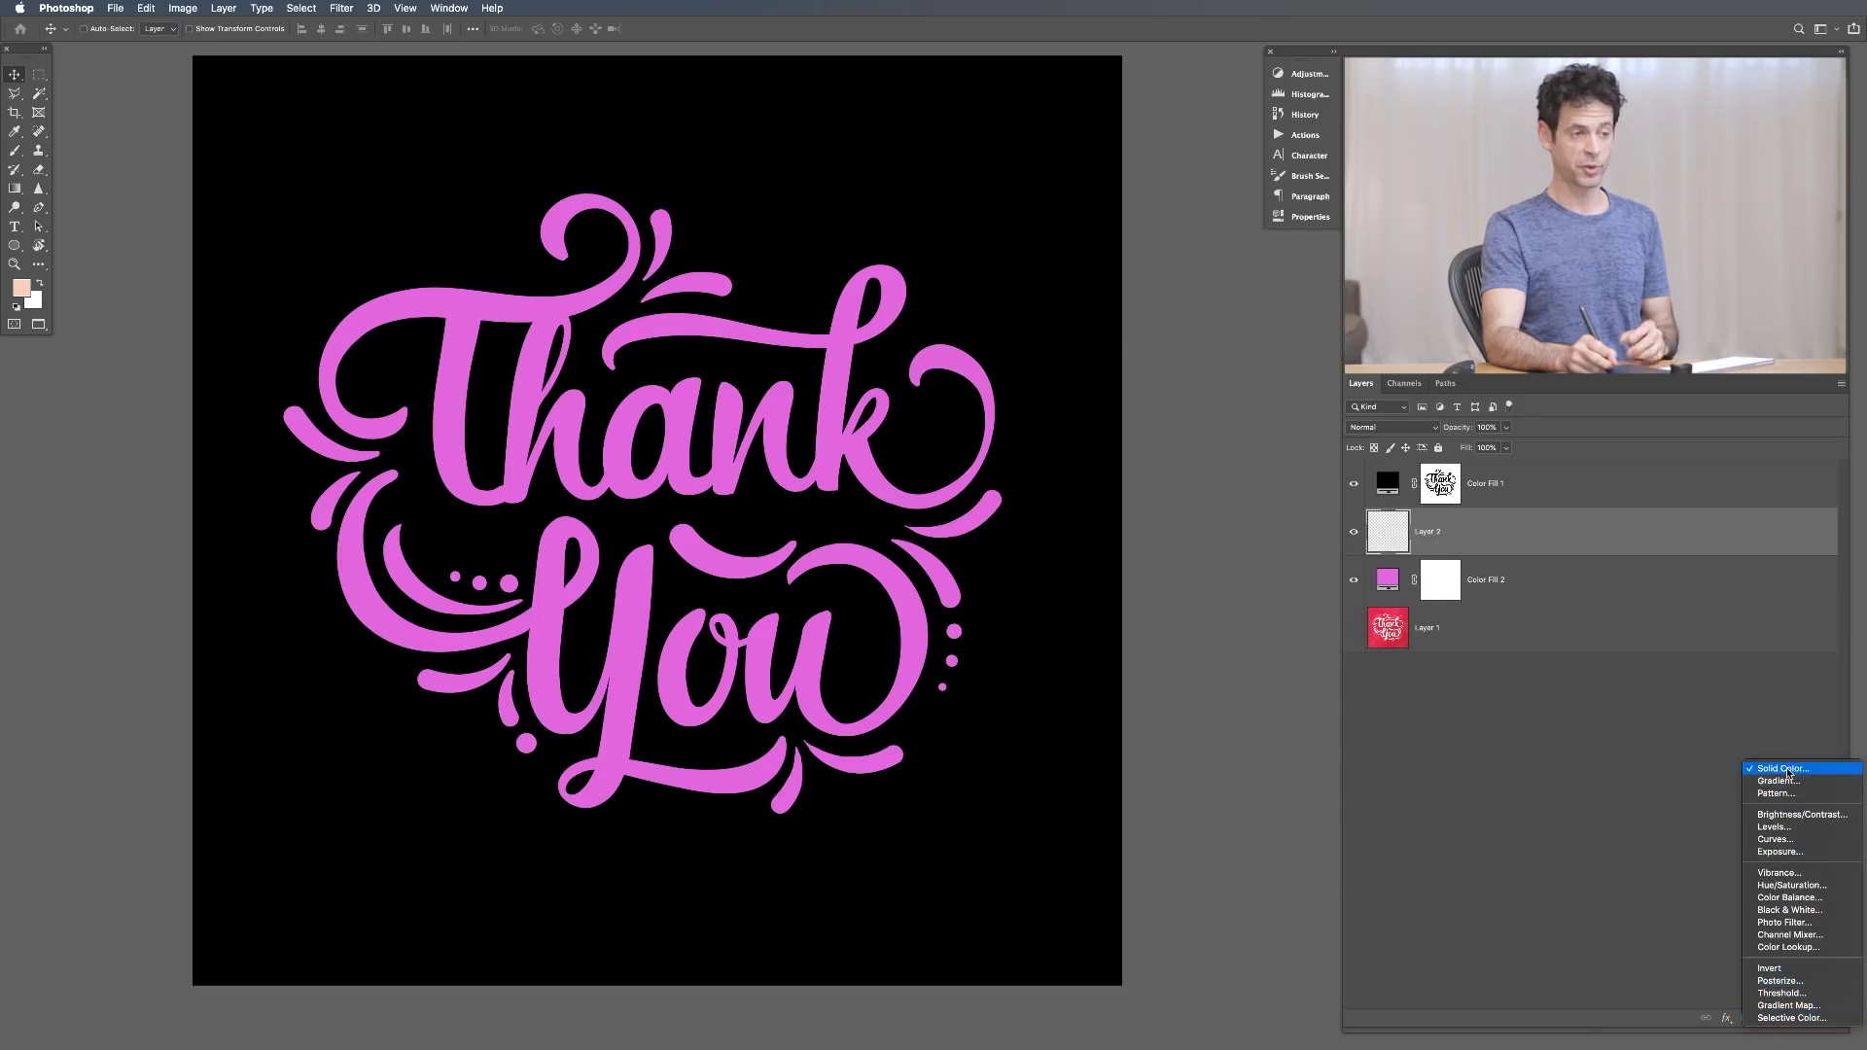
{"action": "key", "text": "Escape"}
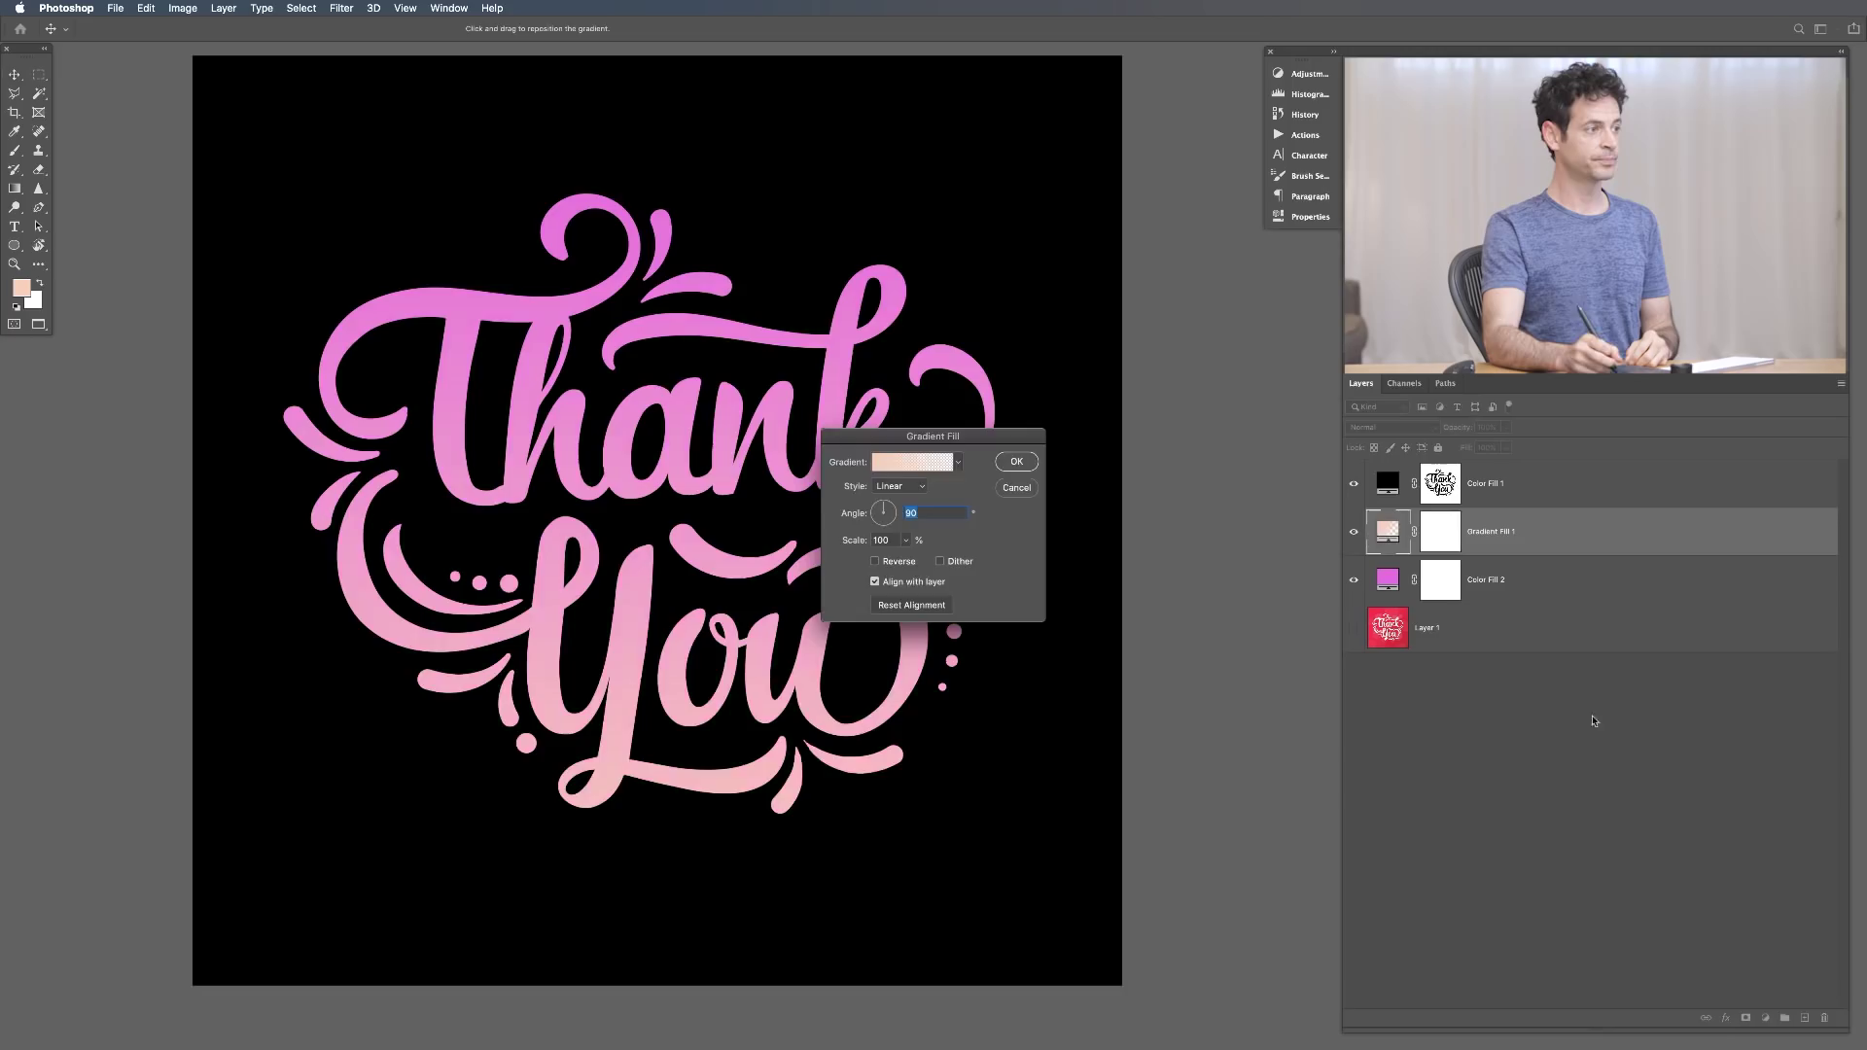
Set the gradient's starting color stop to a light yellow and accept the edited gradient
{"action": "left_click", "coordinate": [885, 469]}
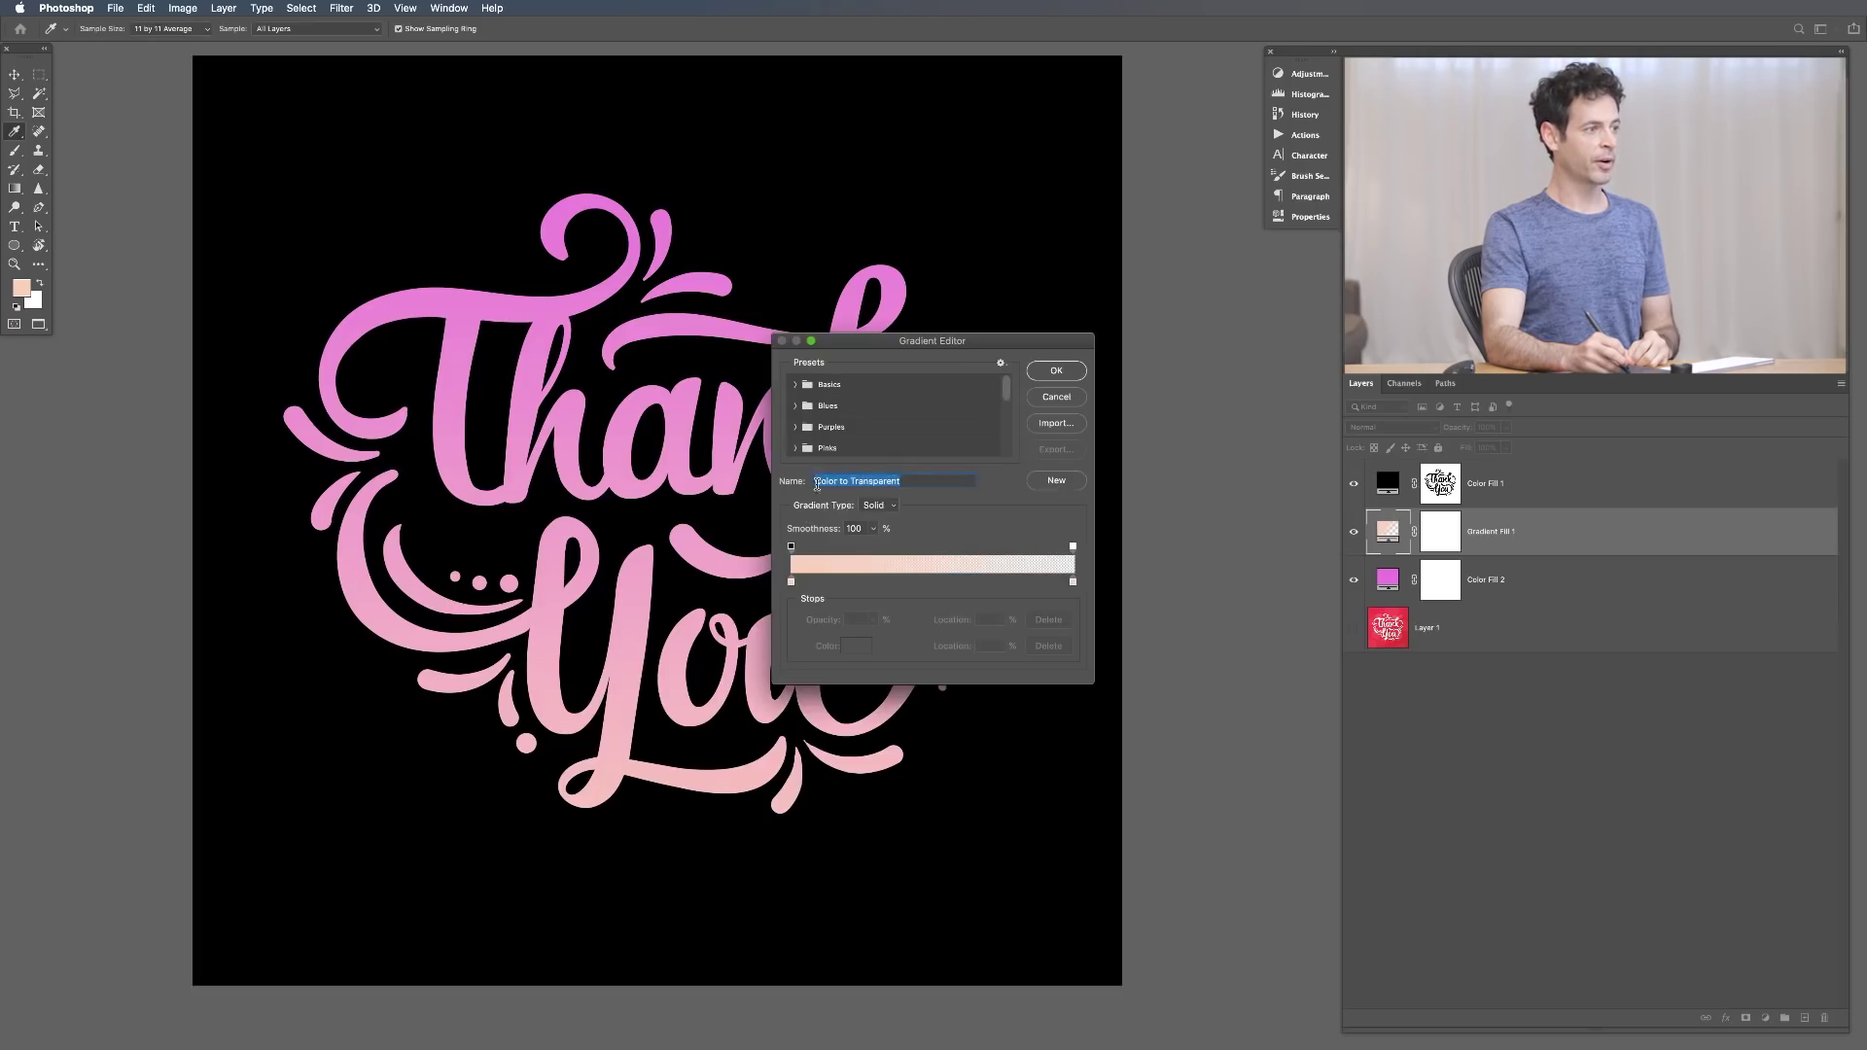
{"action": "left_click", "coordinate": [792, 583]}
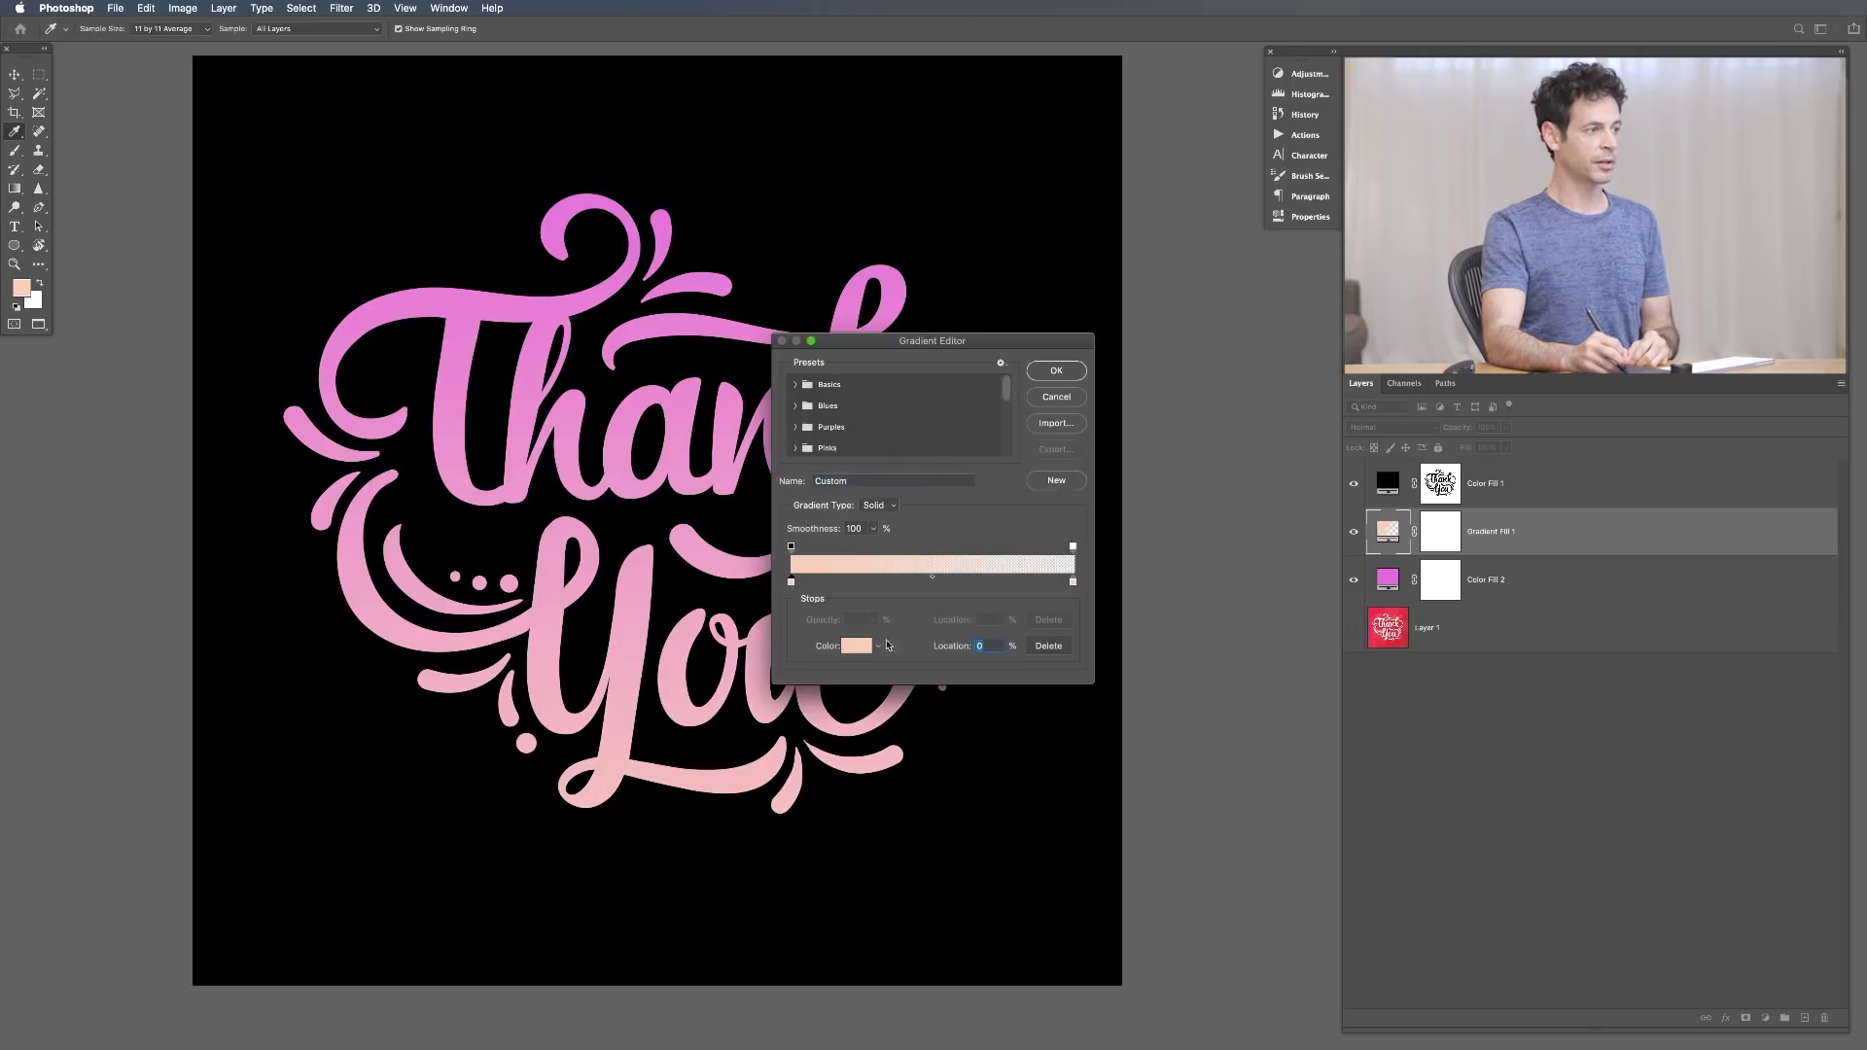
{"action": "left_click", "coordinate": [864, 646]}
{"action": "left_click_drag", "start_coordinate": [425, 472], "coordinate": [424, 446]}
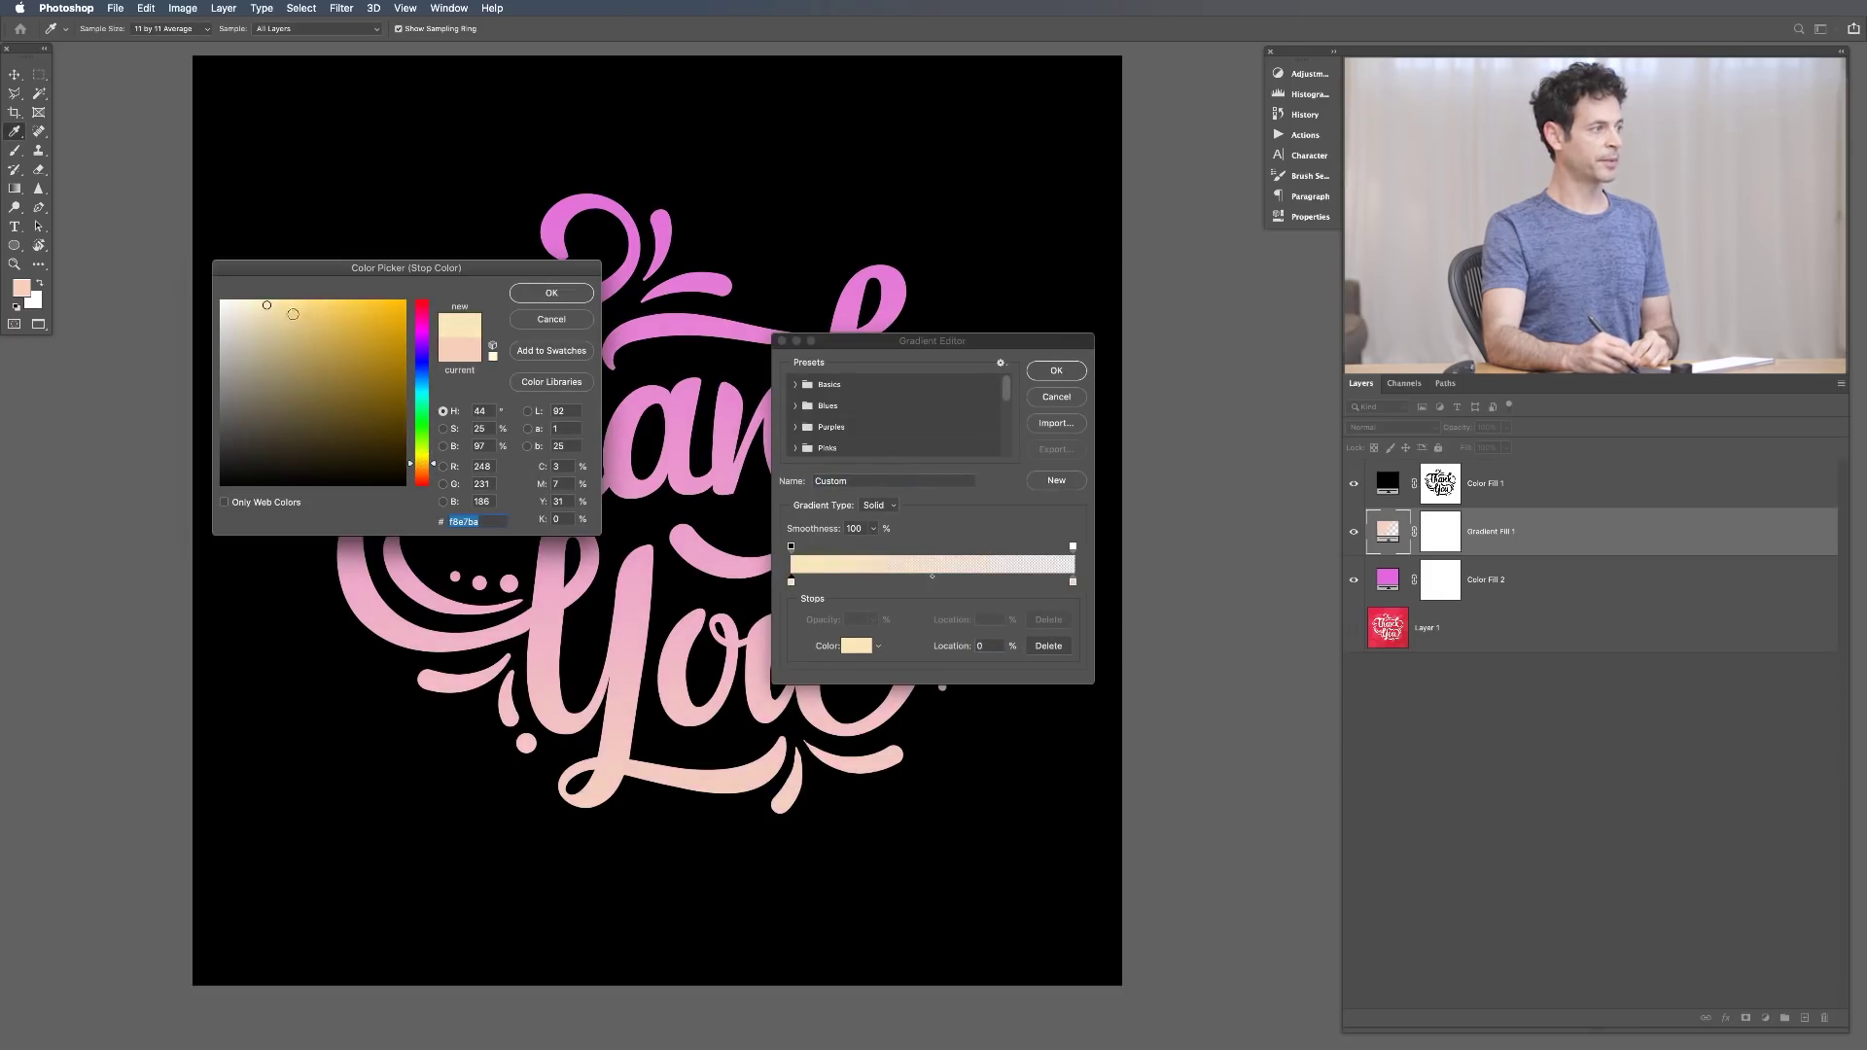
{"action": "left_click", "coordinate": [552, 293]}
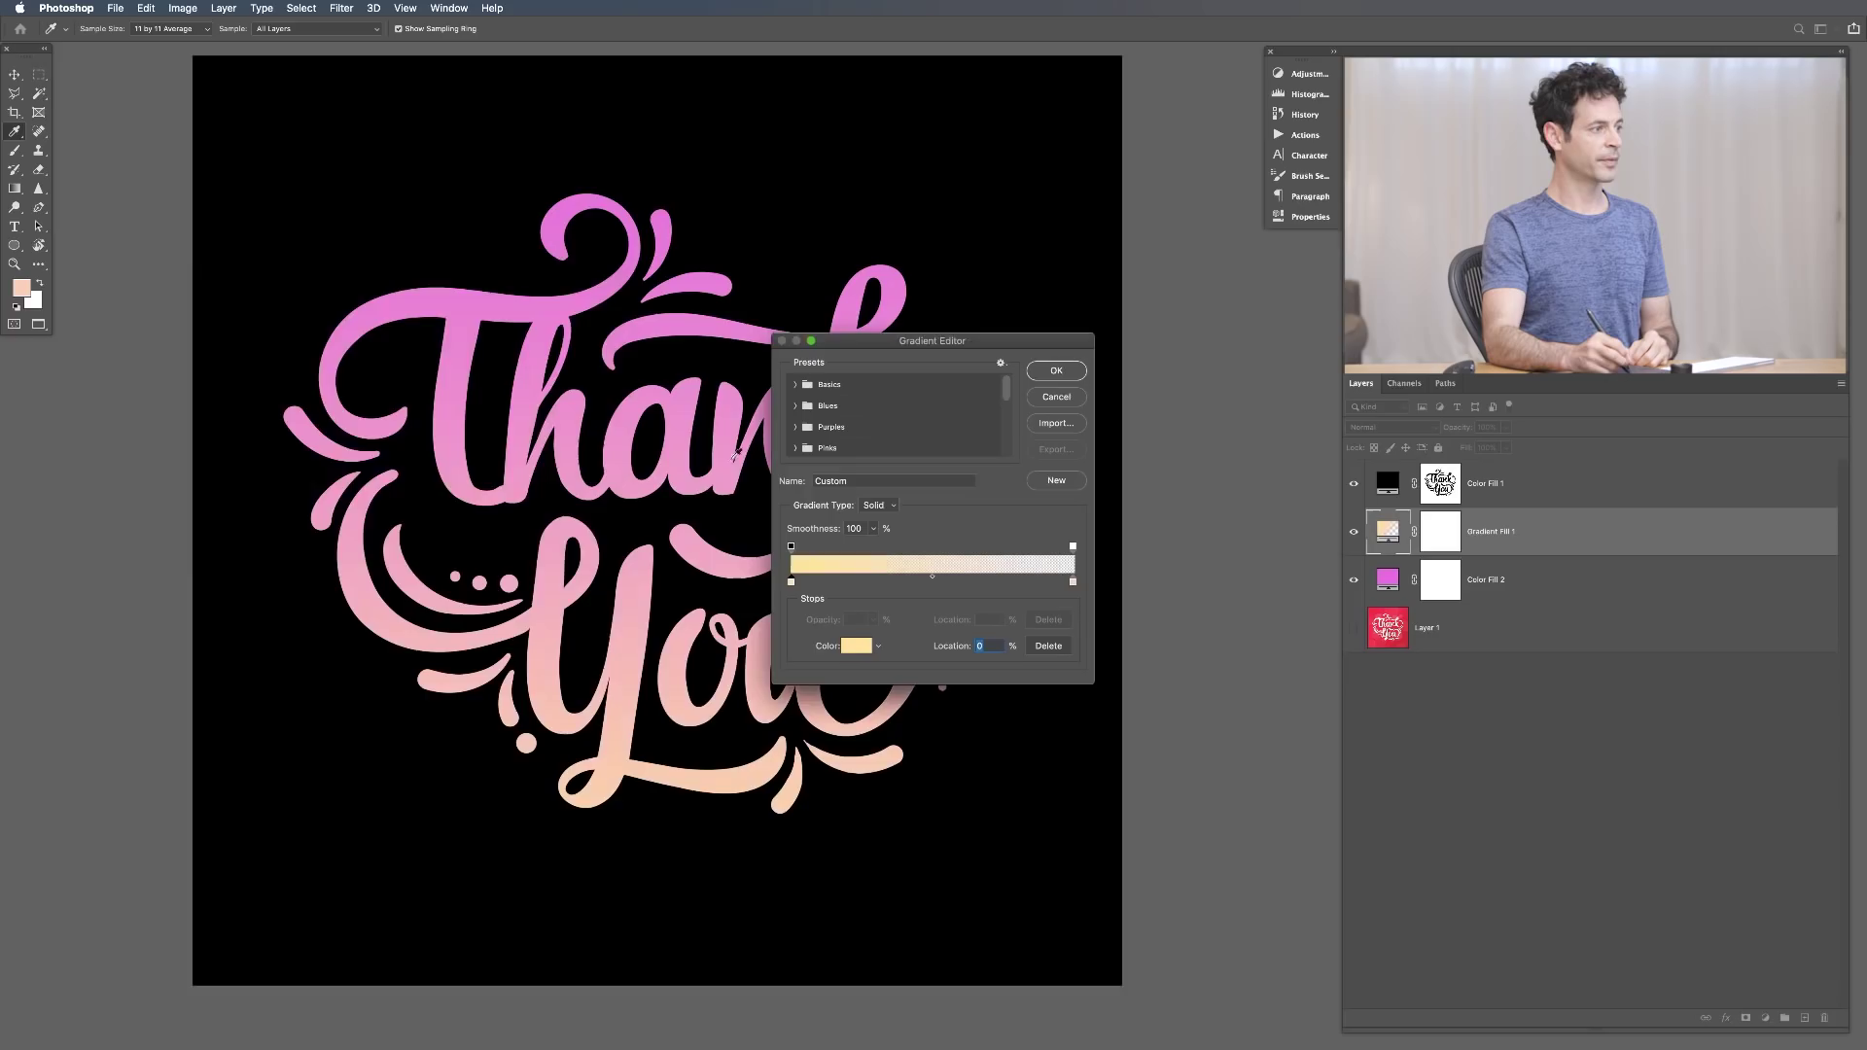
{"action": "left_click", "coordinate": [1057, 372]}
Set the gradient fill to Radial style at 112% scale, leaving Reverse off, and apply it
{"action": "left_click", "coordinate": [919, 487]}
{"action": "left_click", "coordinate": [928, 497]}
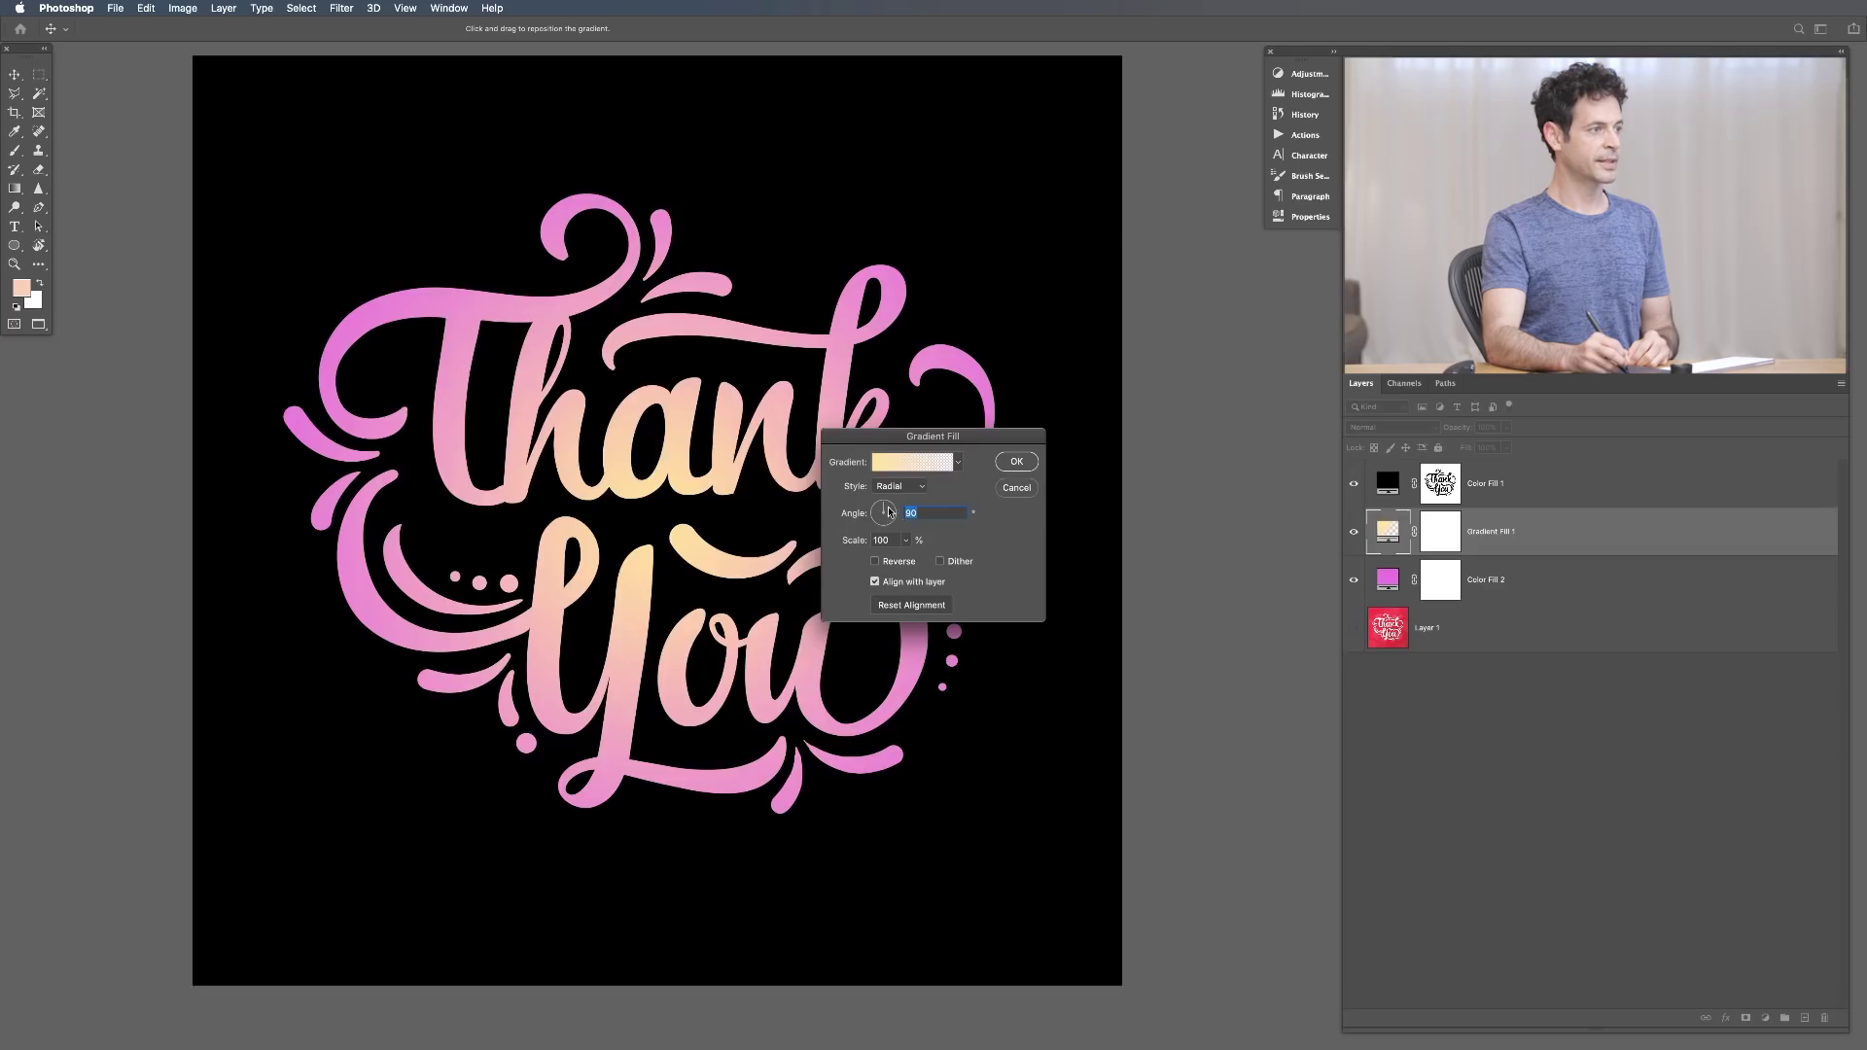
{"action": "left_click_drag", "start_coordinate": [862, 541], "coordinate": [864, 540]}
{"action": "key", "text": "shift+Tab"}
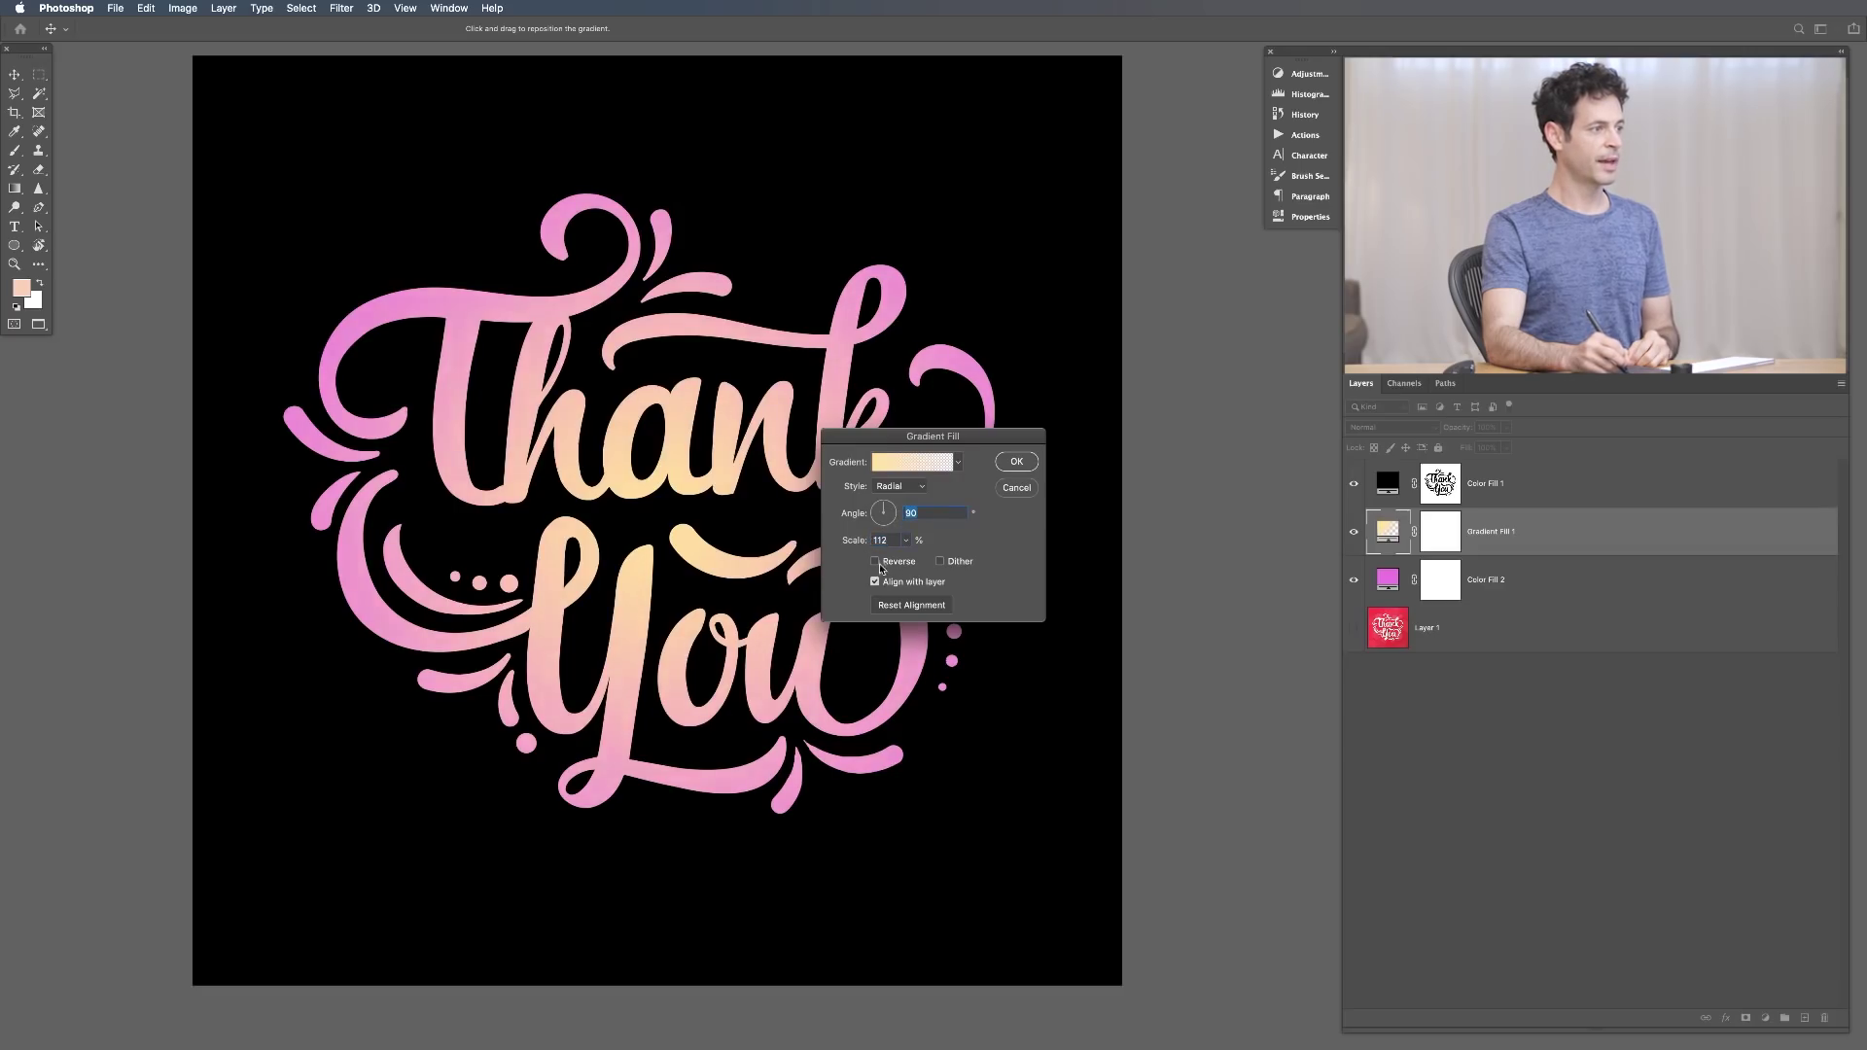
{"action": "left_click", "coordinate": [875, 562]}
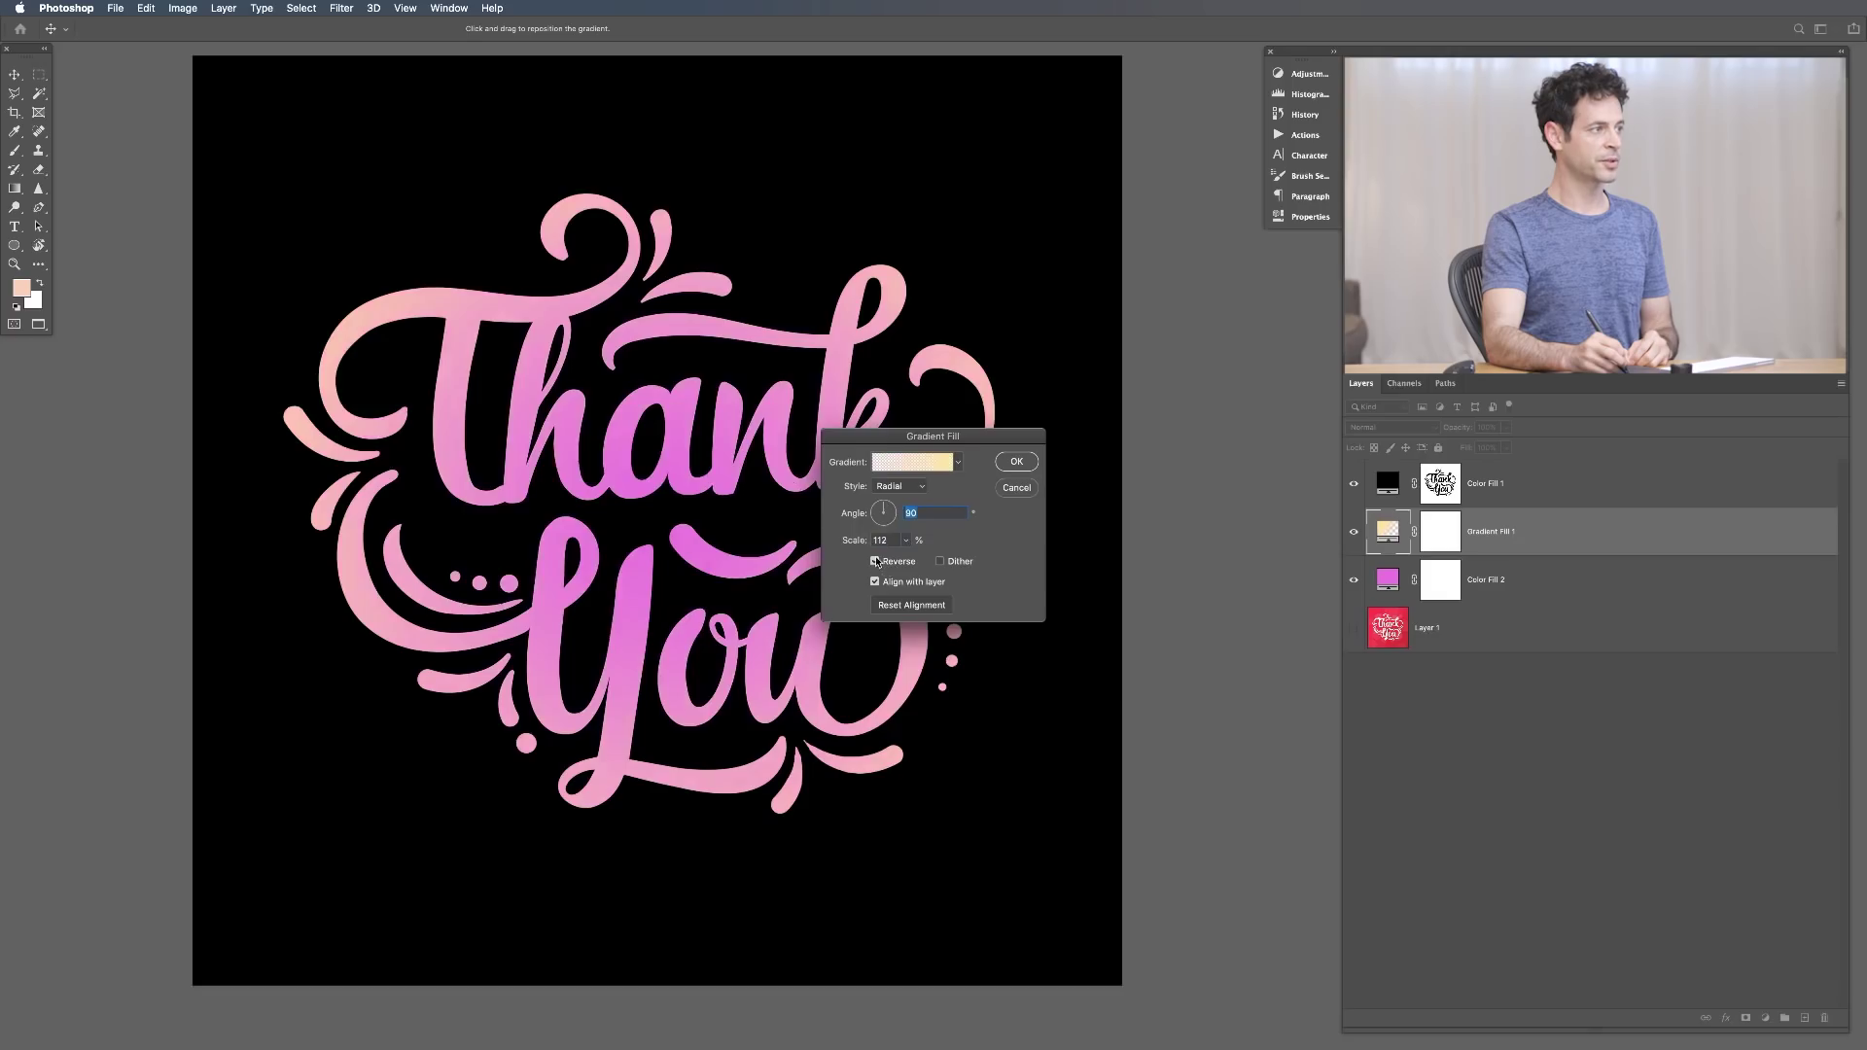
{"action": "left_click", "coordinate": [875, 561]}
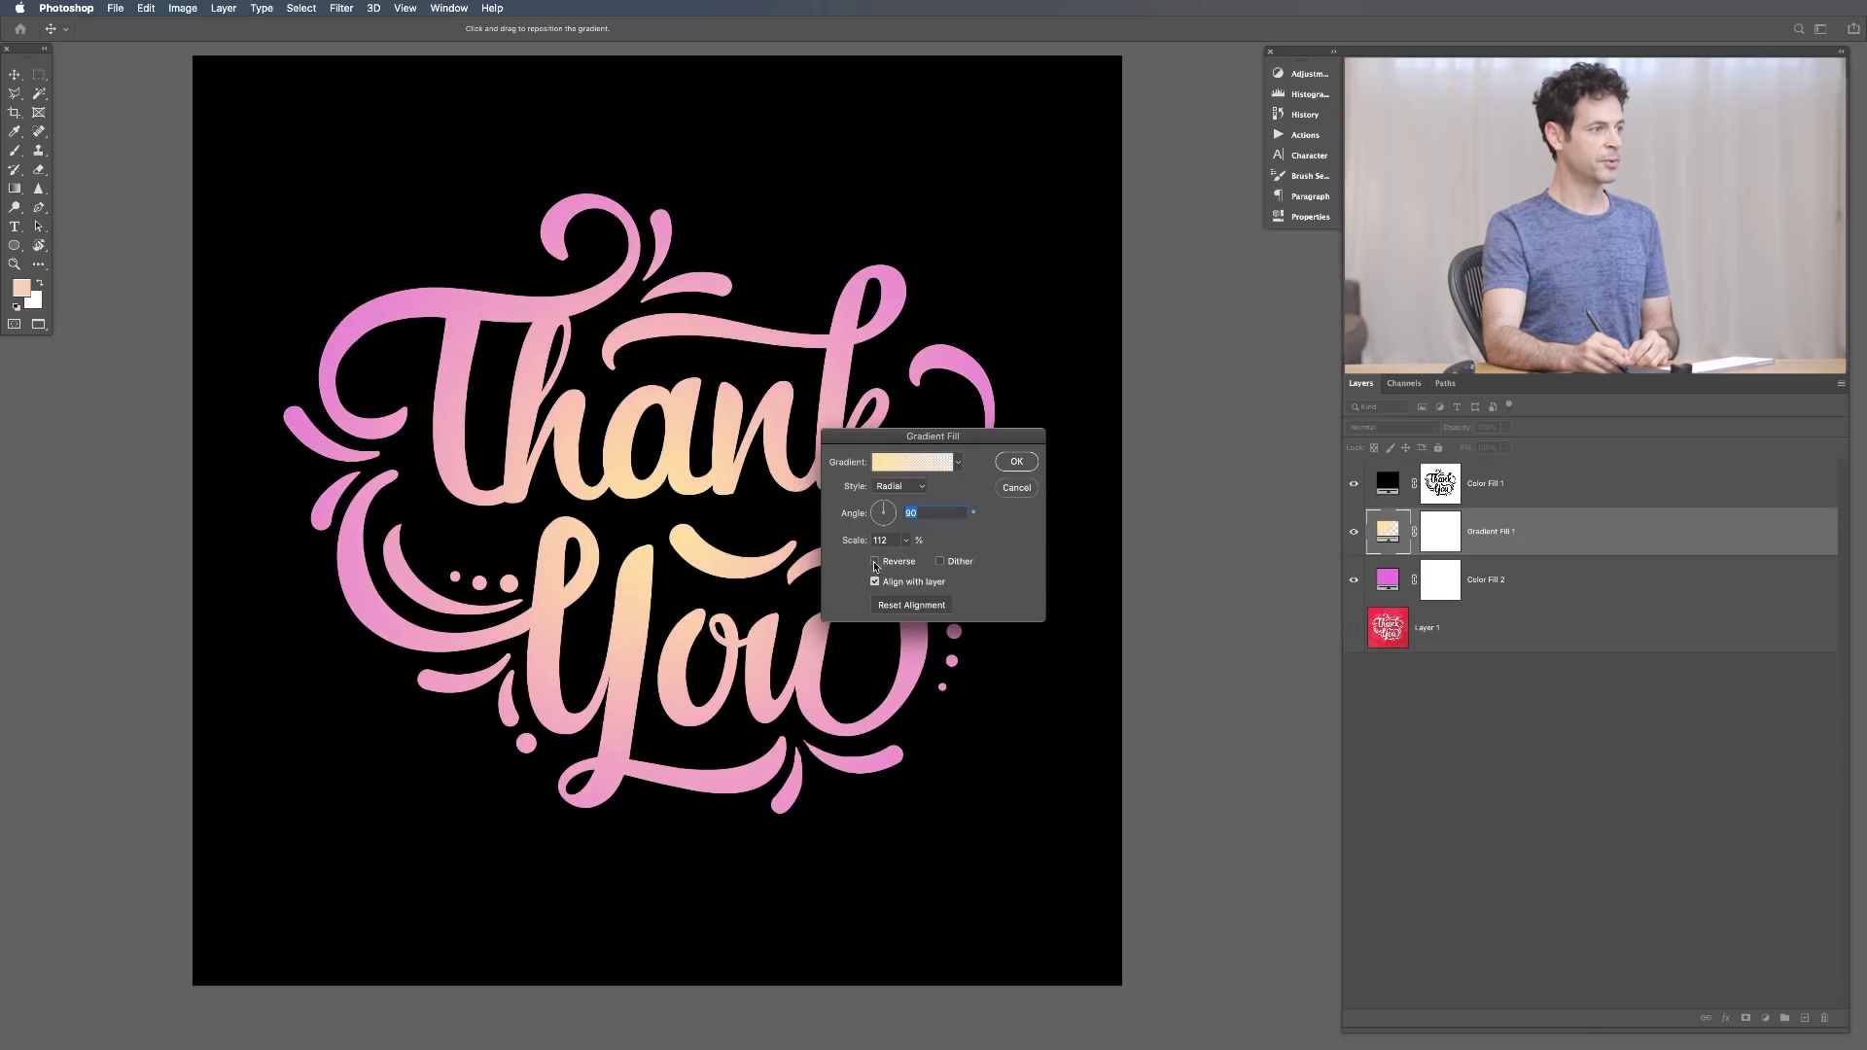
{"action": "left_click", "coordinate": [882, 566]}
{"action": "left_click", "coordinate": [1015, 463]}
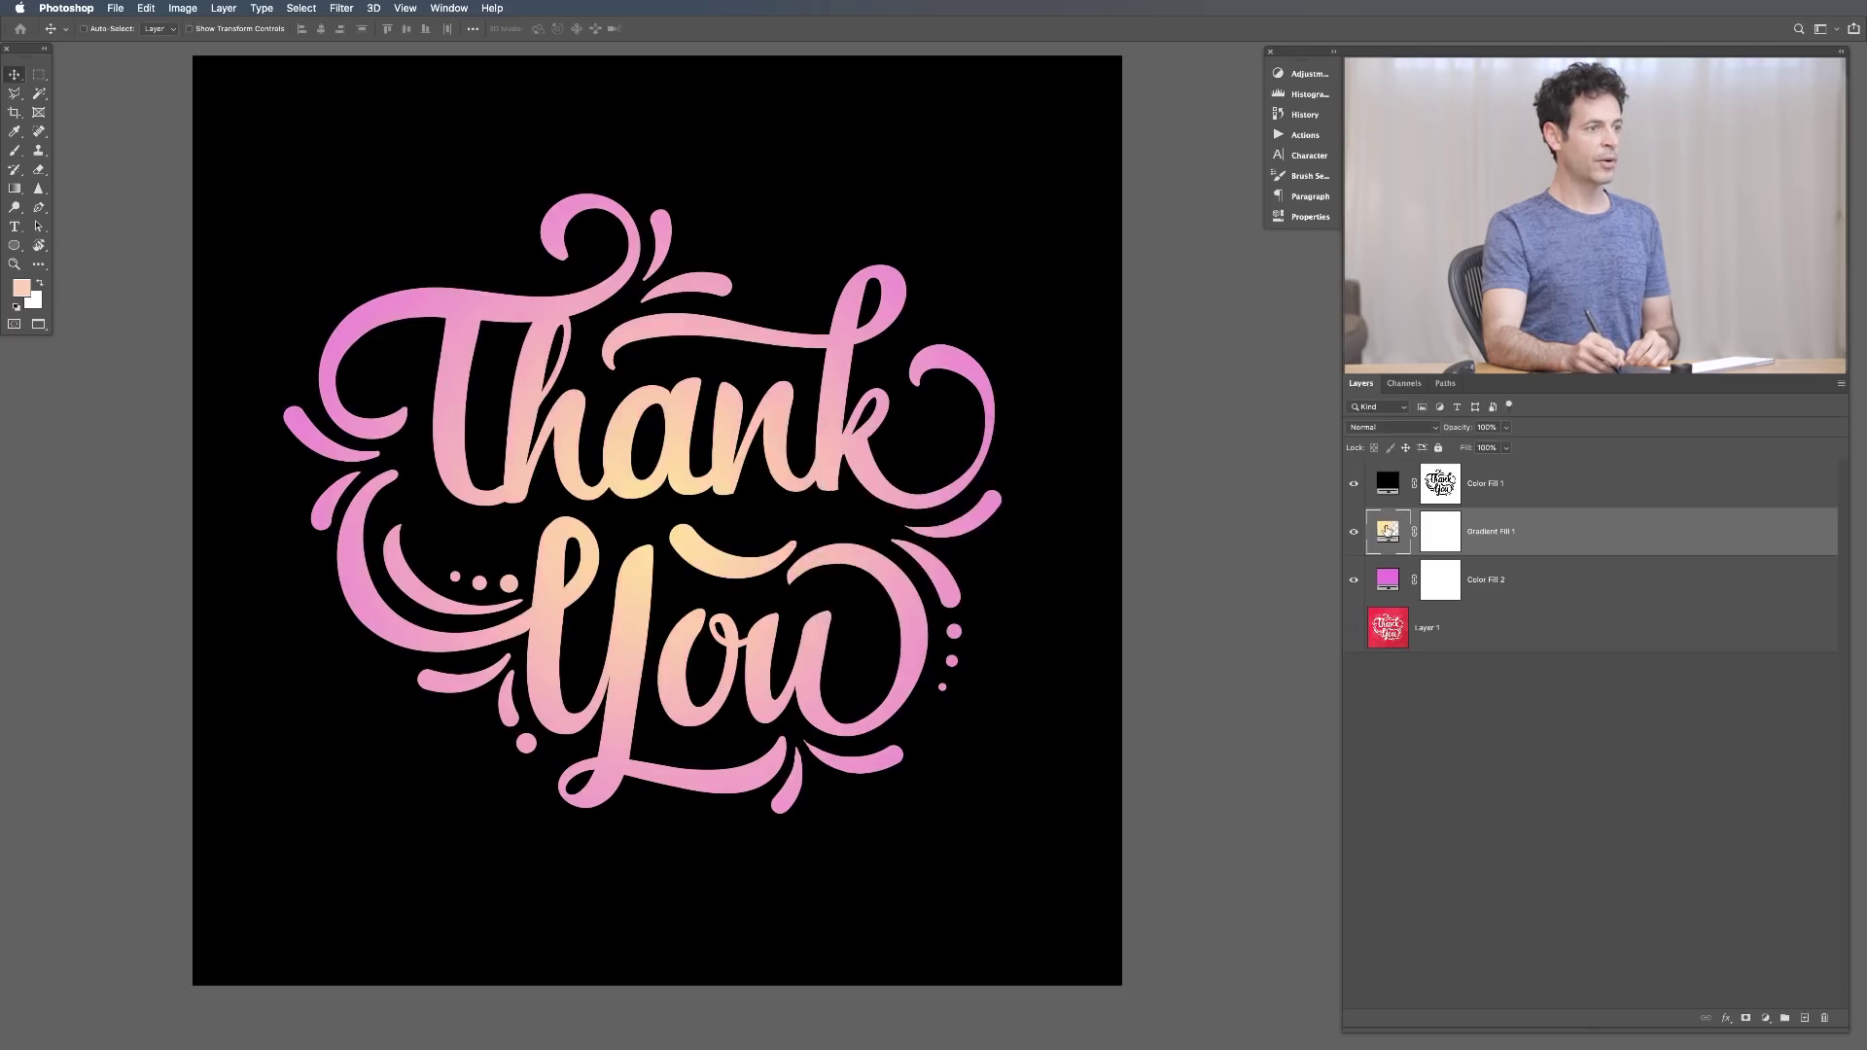
Reposition the radial gradient's center to the lower left of the lettering and enlarge its scale to 154%
{"action": "double_click", "coordinate": [1388, 530]}
{"action": "left_click_drag", "start_coordinate": [764, 552], "coordinate": [522, 661]}
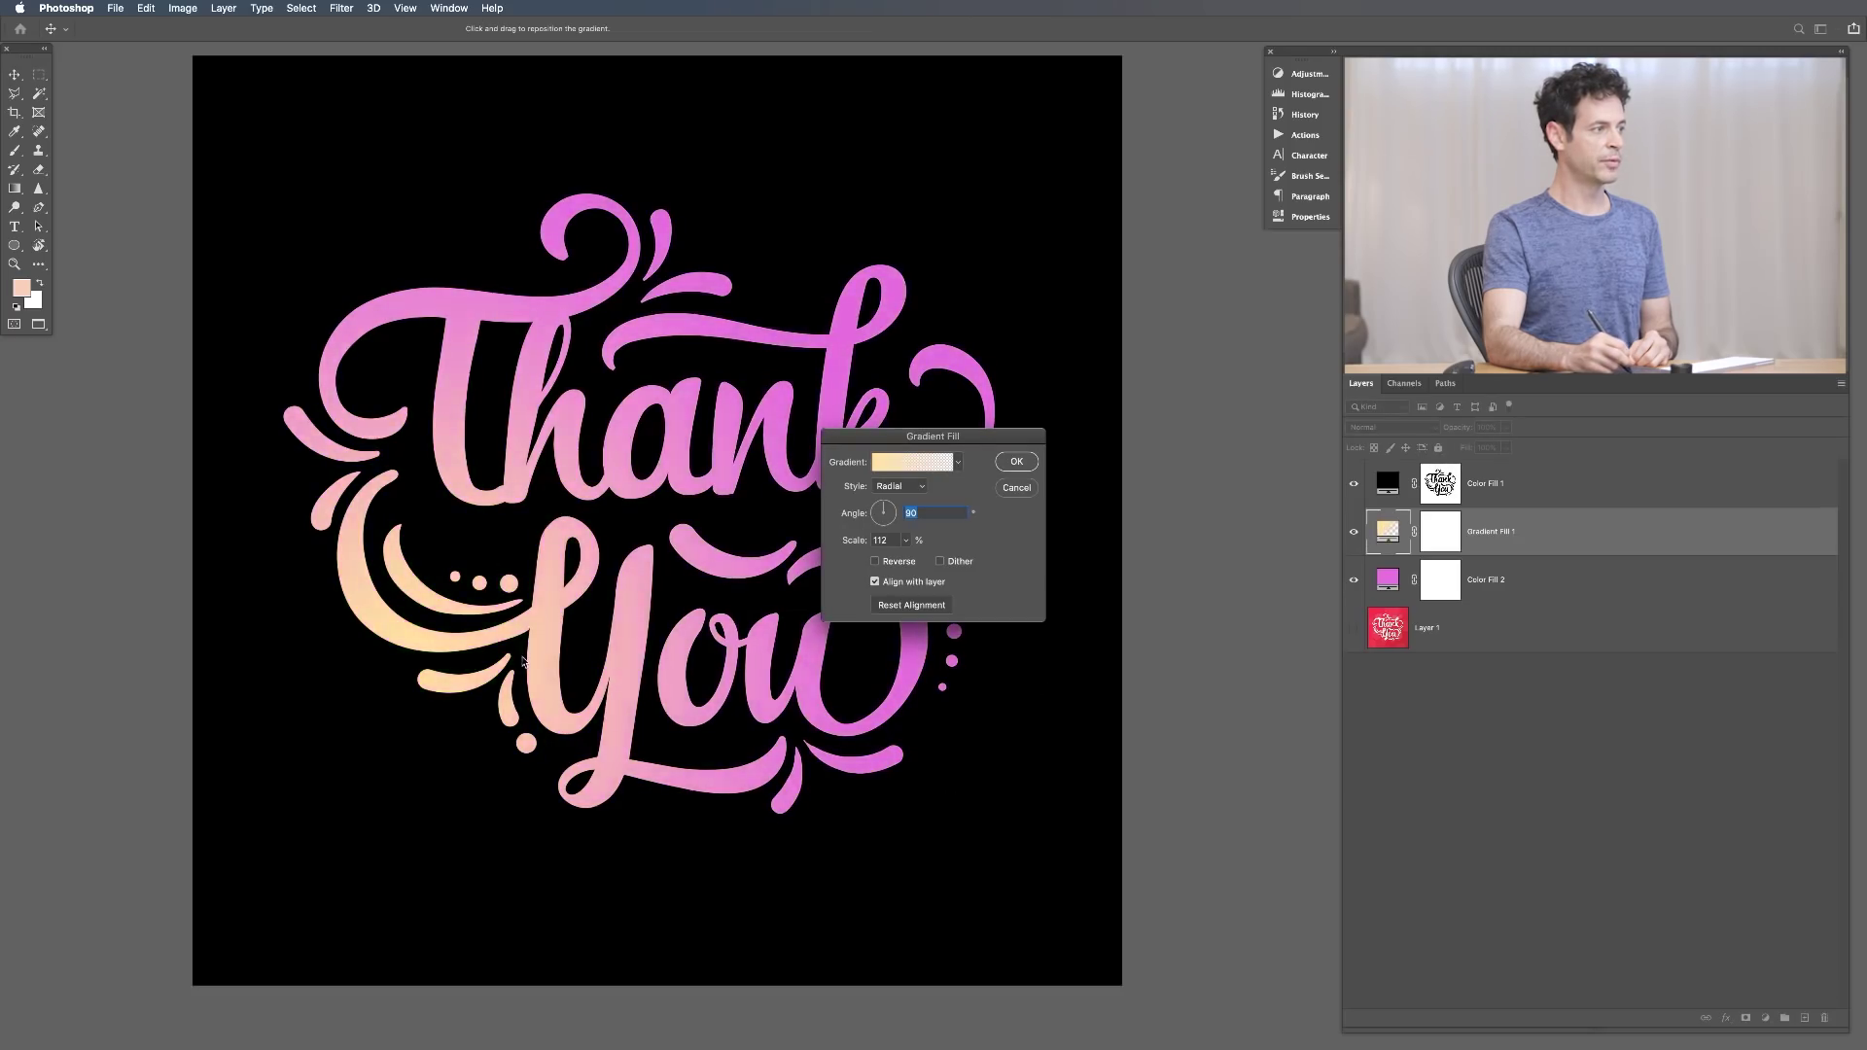
{"action": "left_click_drag", "start_coordinate": [859, 546], "coordinate": [917, 535]}
{"action": "left_click", "coordinate": [1015, 463]}
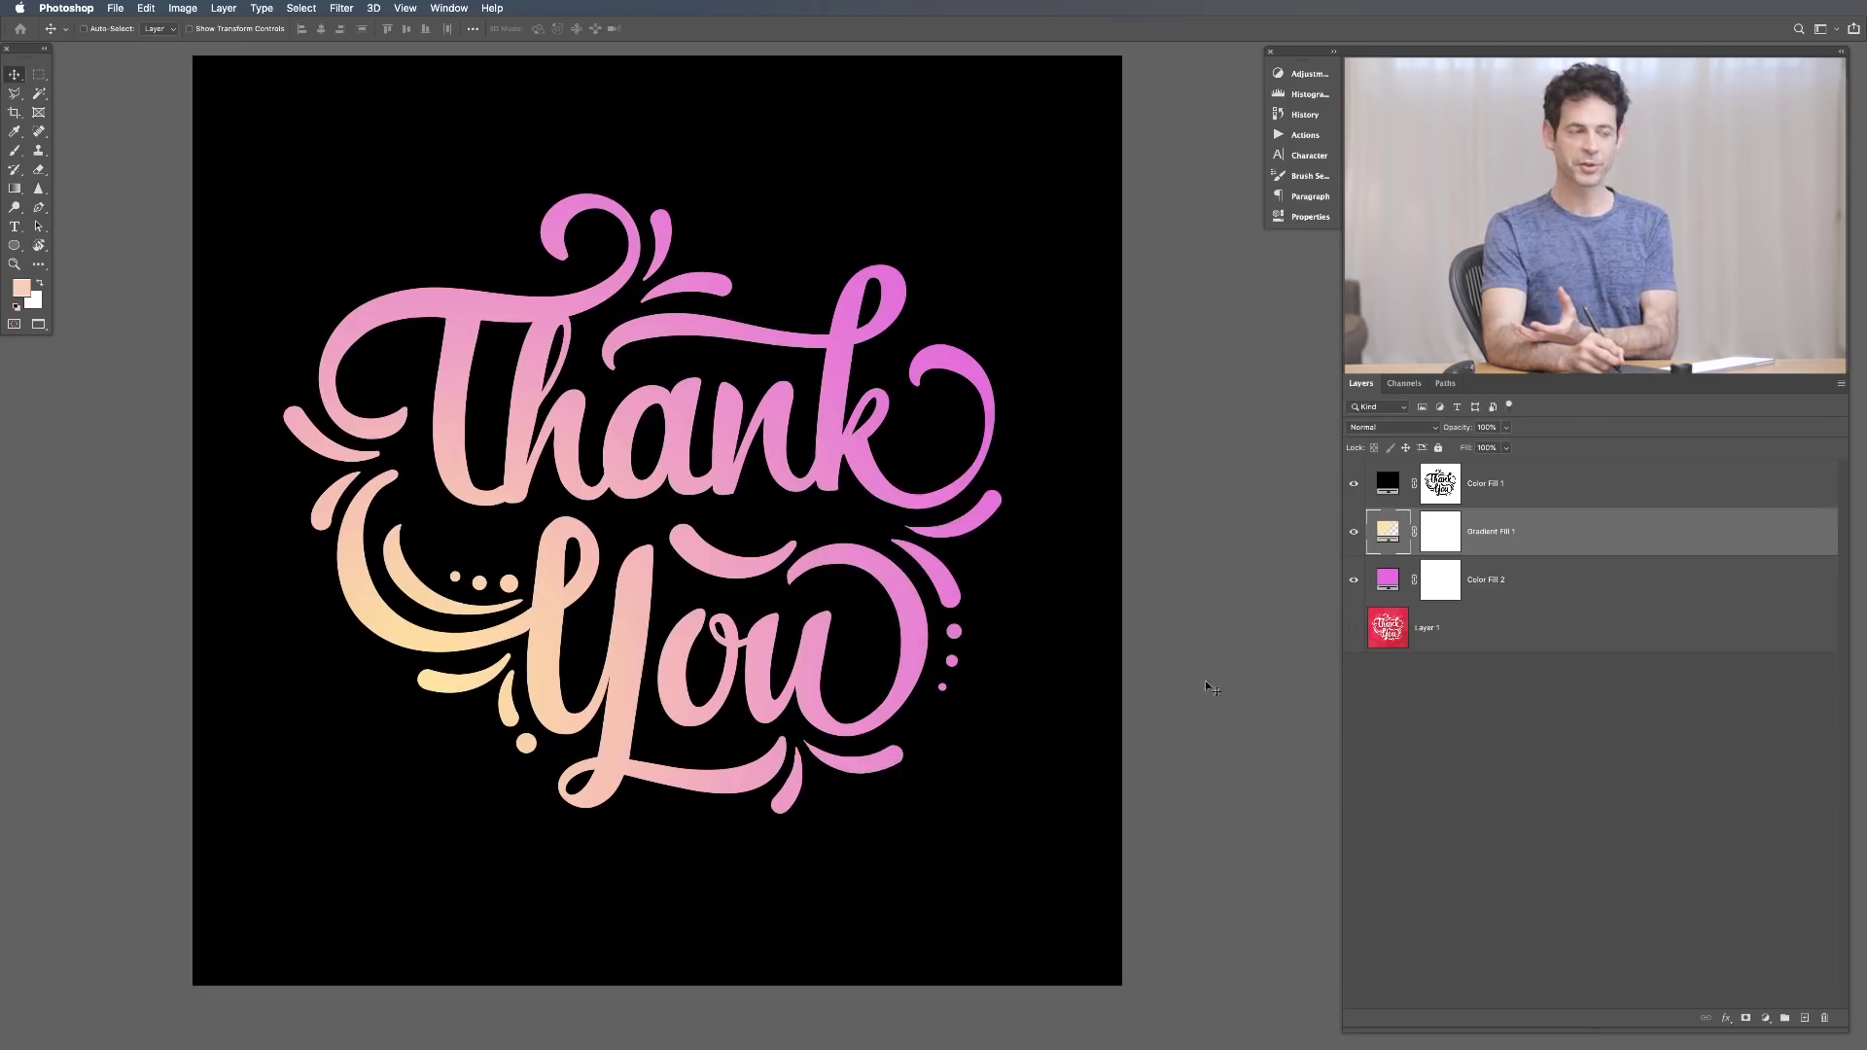
{"action": "left_click", "coordinate": [1353, 533]}
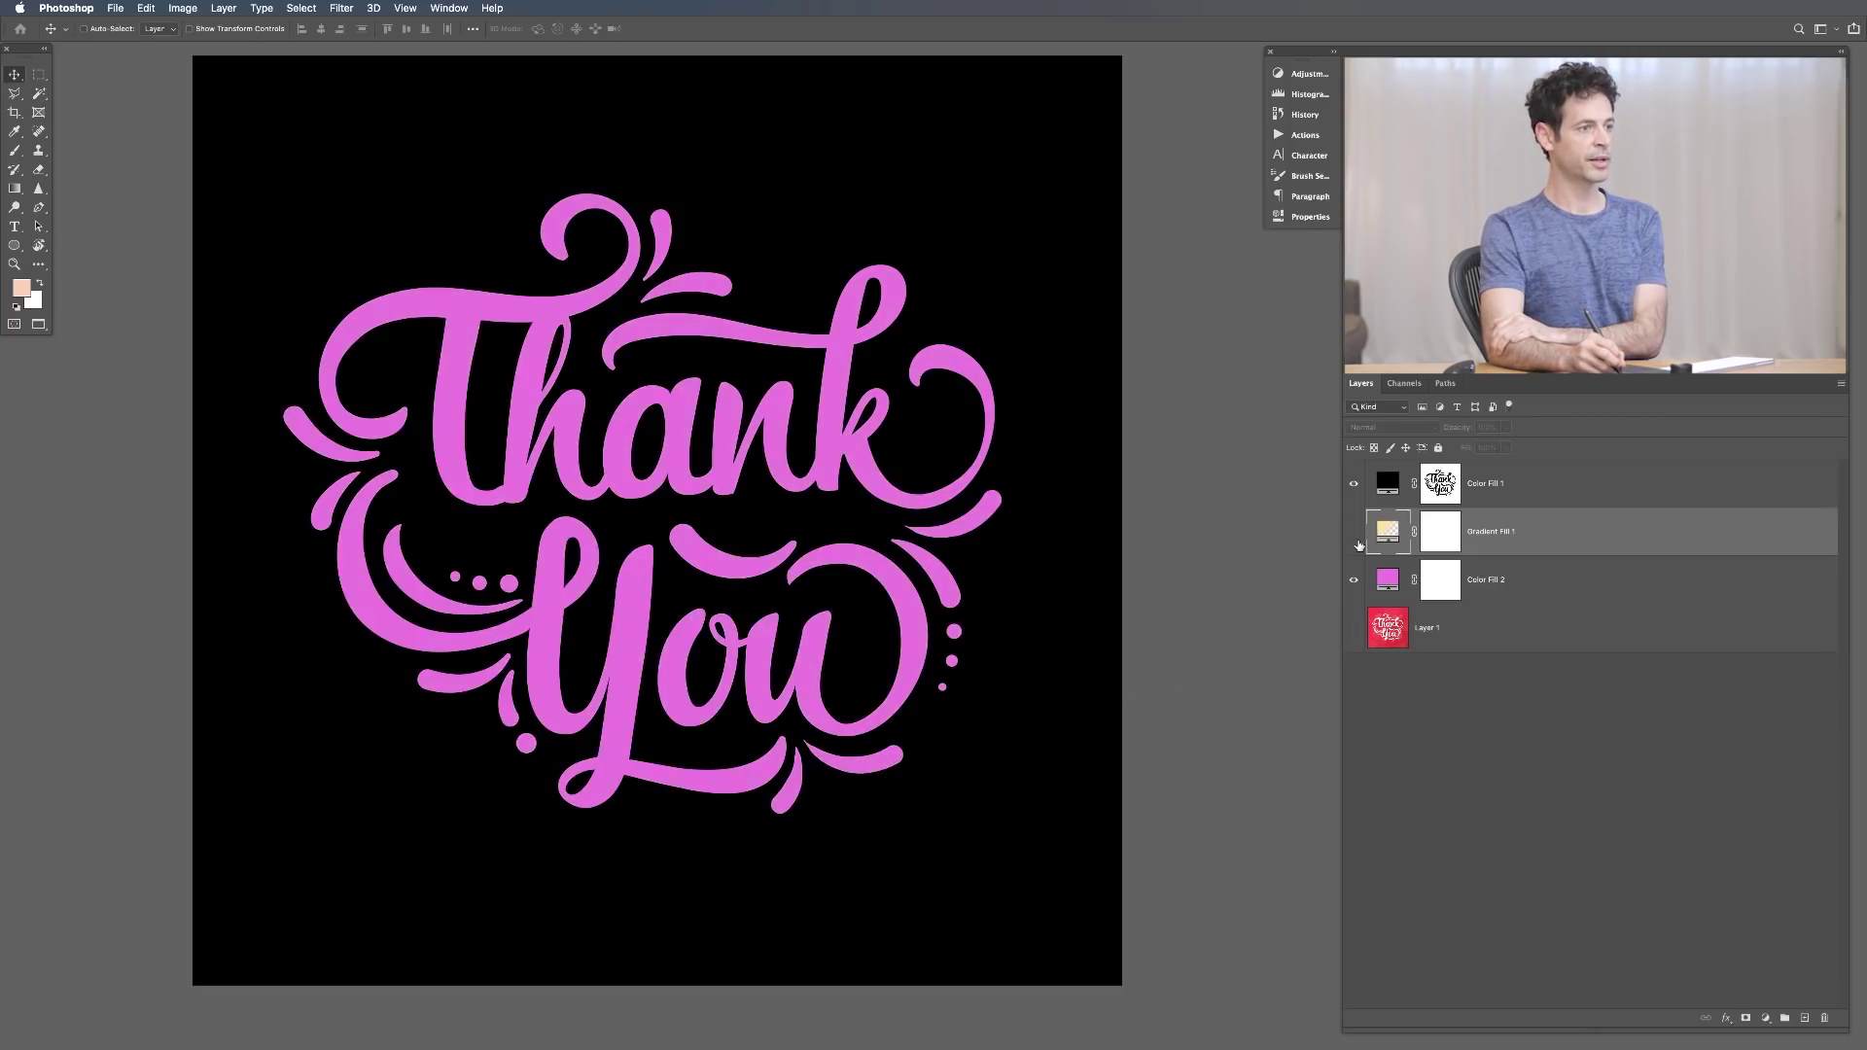
{"action": "left_click", "coordinate": [1353, 533]}
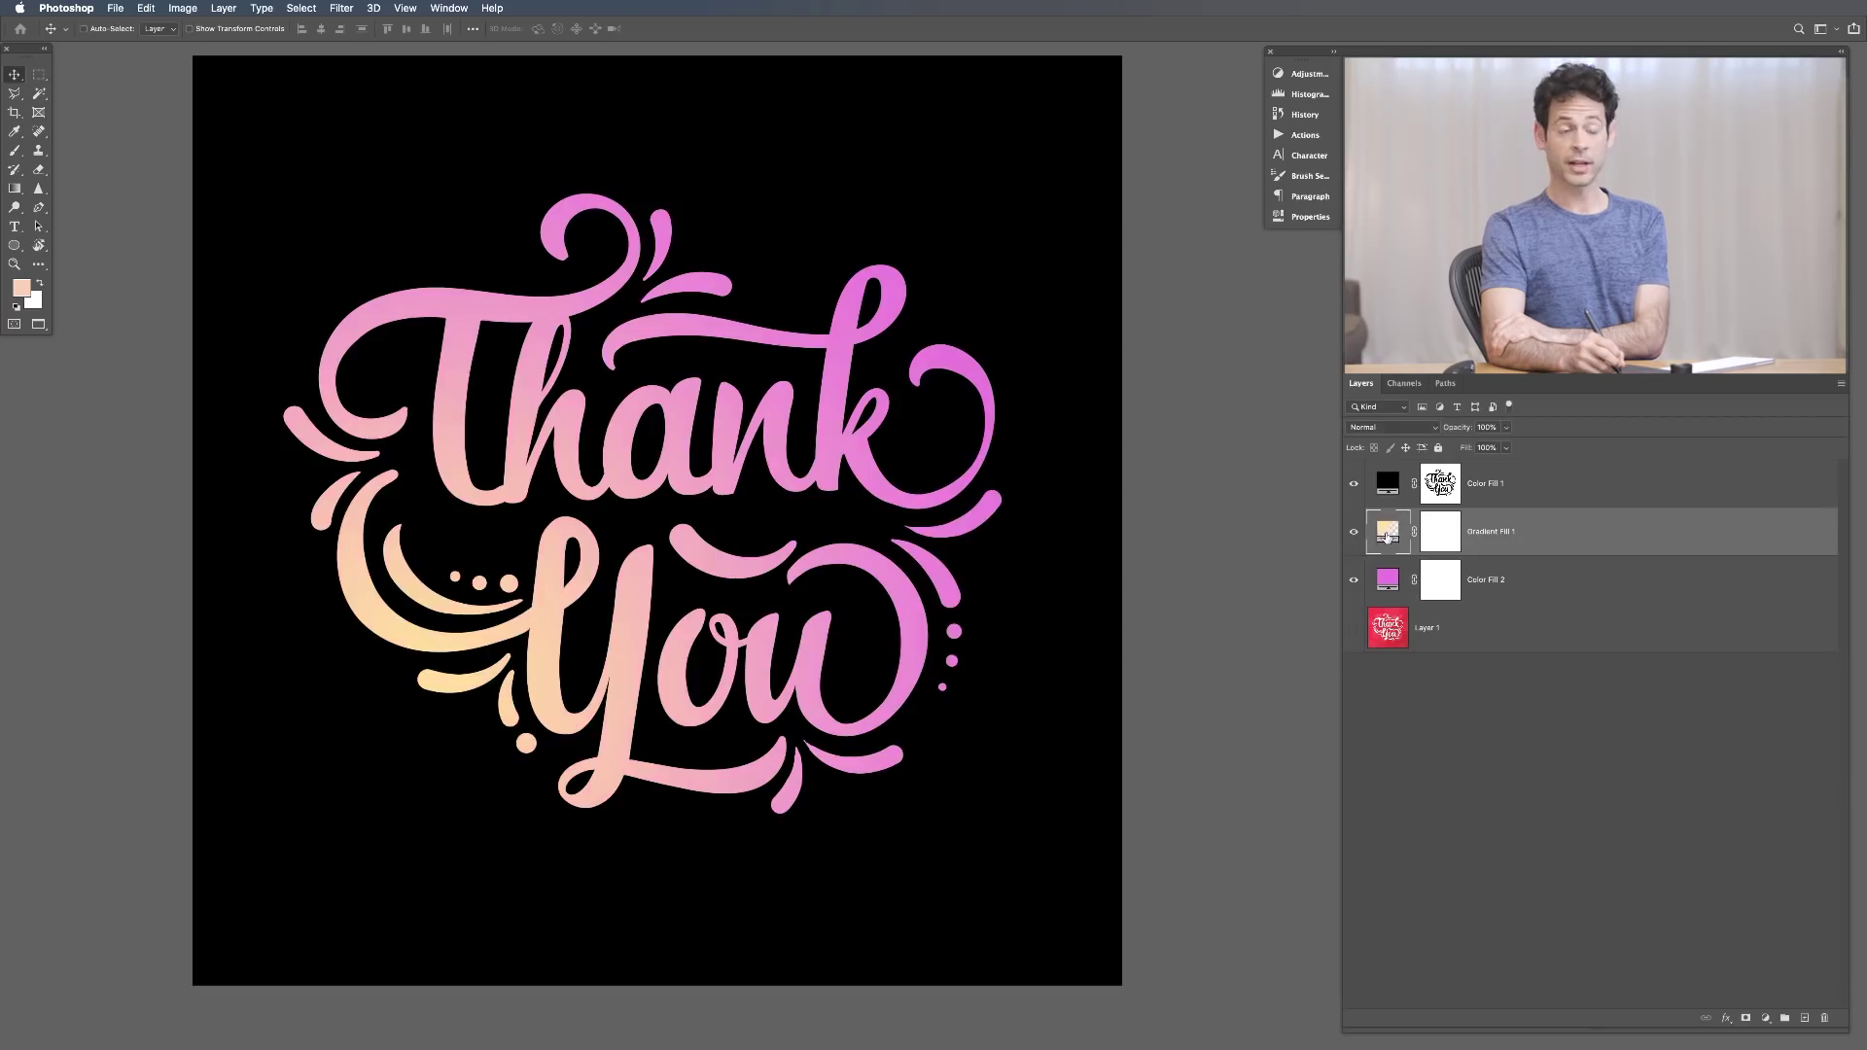
Change the gradient's starting color stop to a peach tone, about #ffc6a0, and compare the lettering with the gradient layer hidden and shown
{"action": "double_click", "coordinate": [1385, 537]}
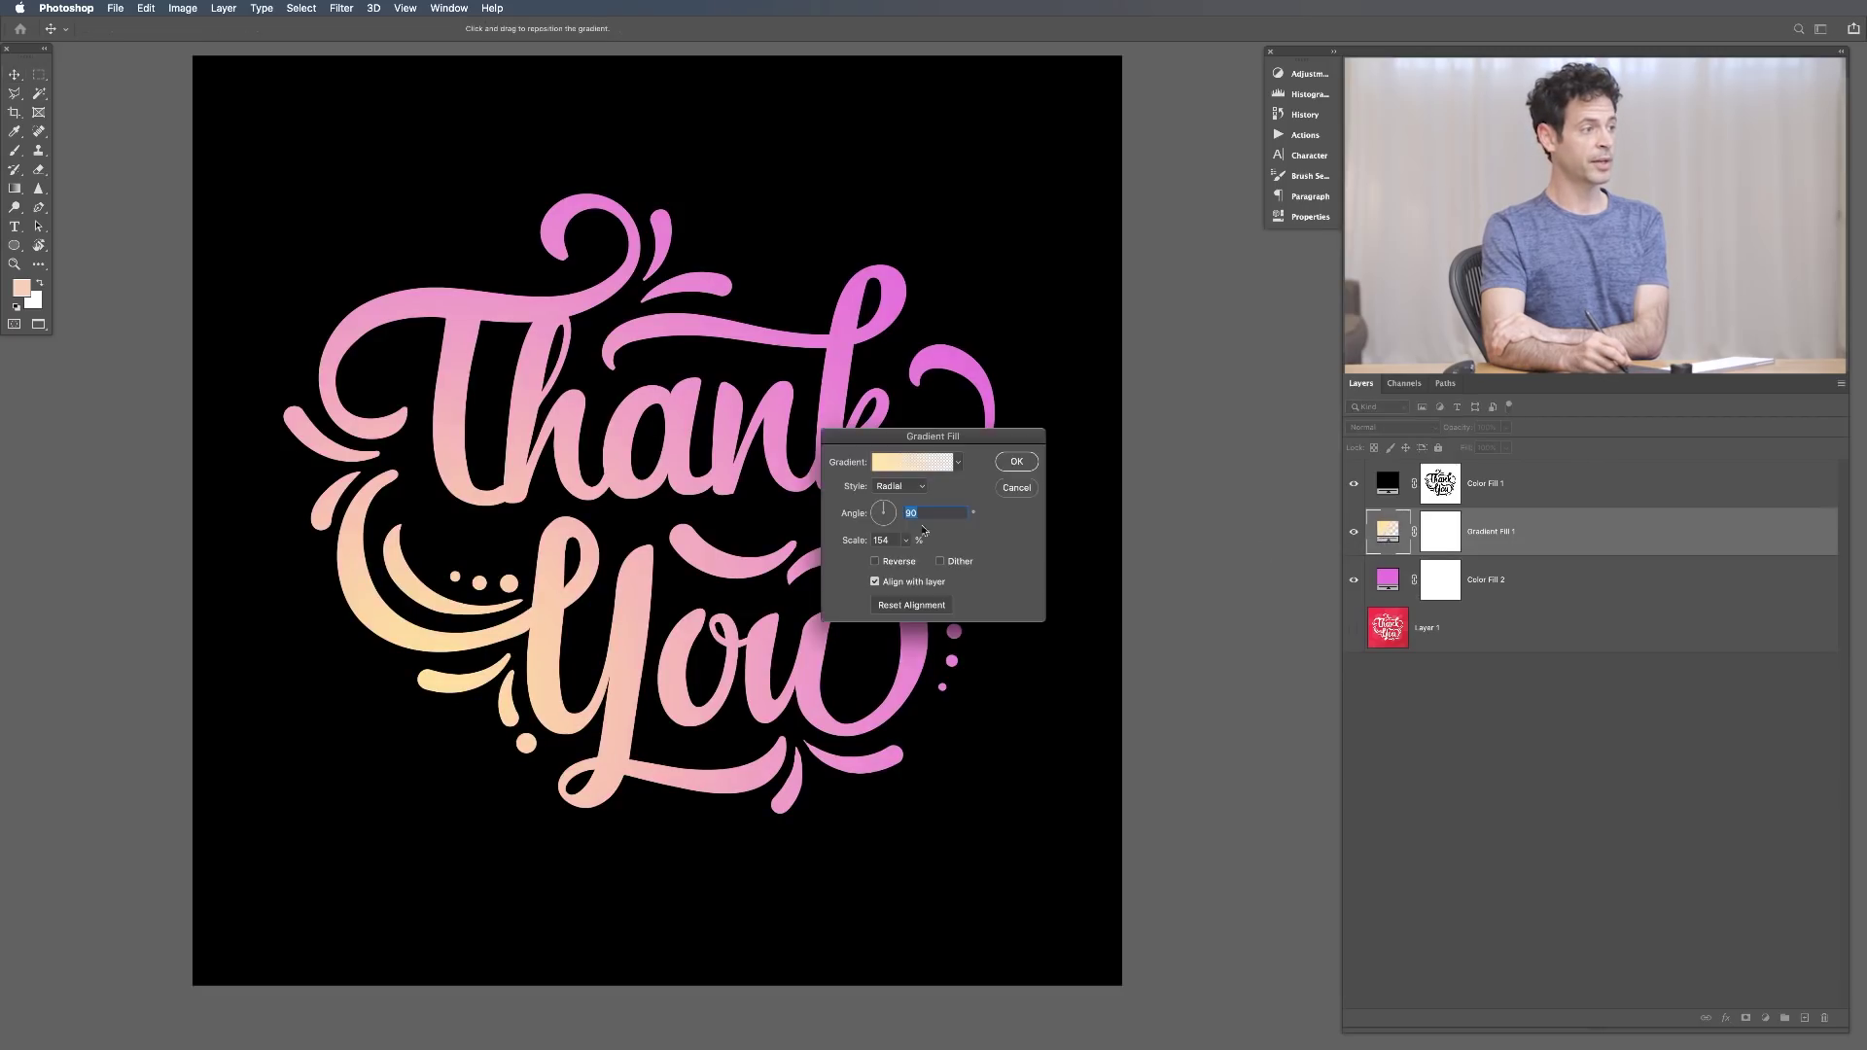
{"action": "left_click", "coordinate": [904, 467]}
{"action": "left_click", "coordinate": [791, 582]}
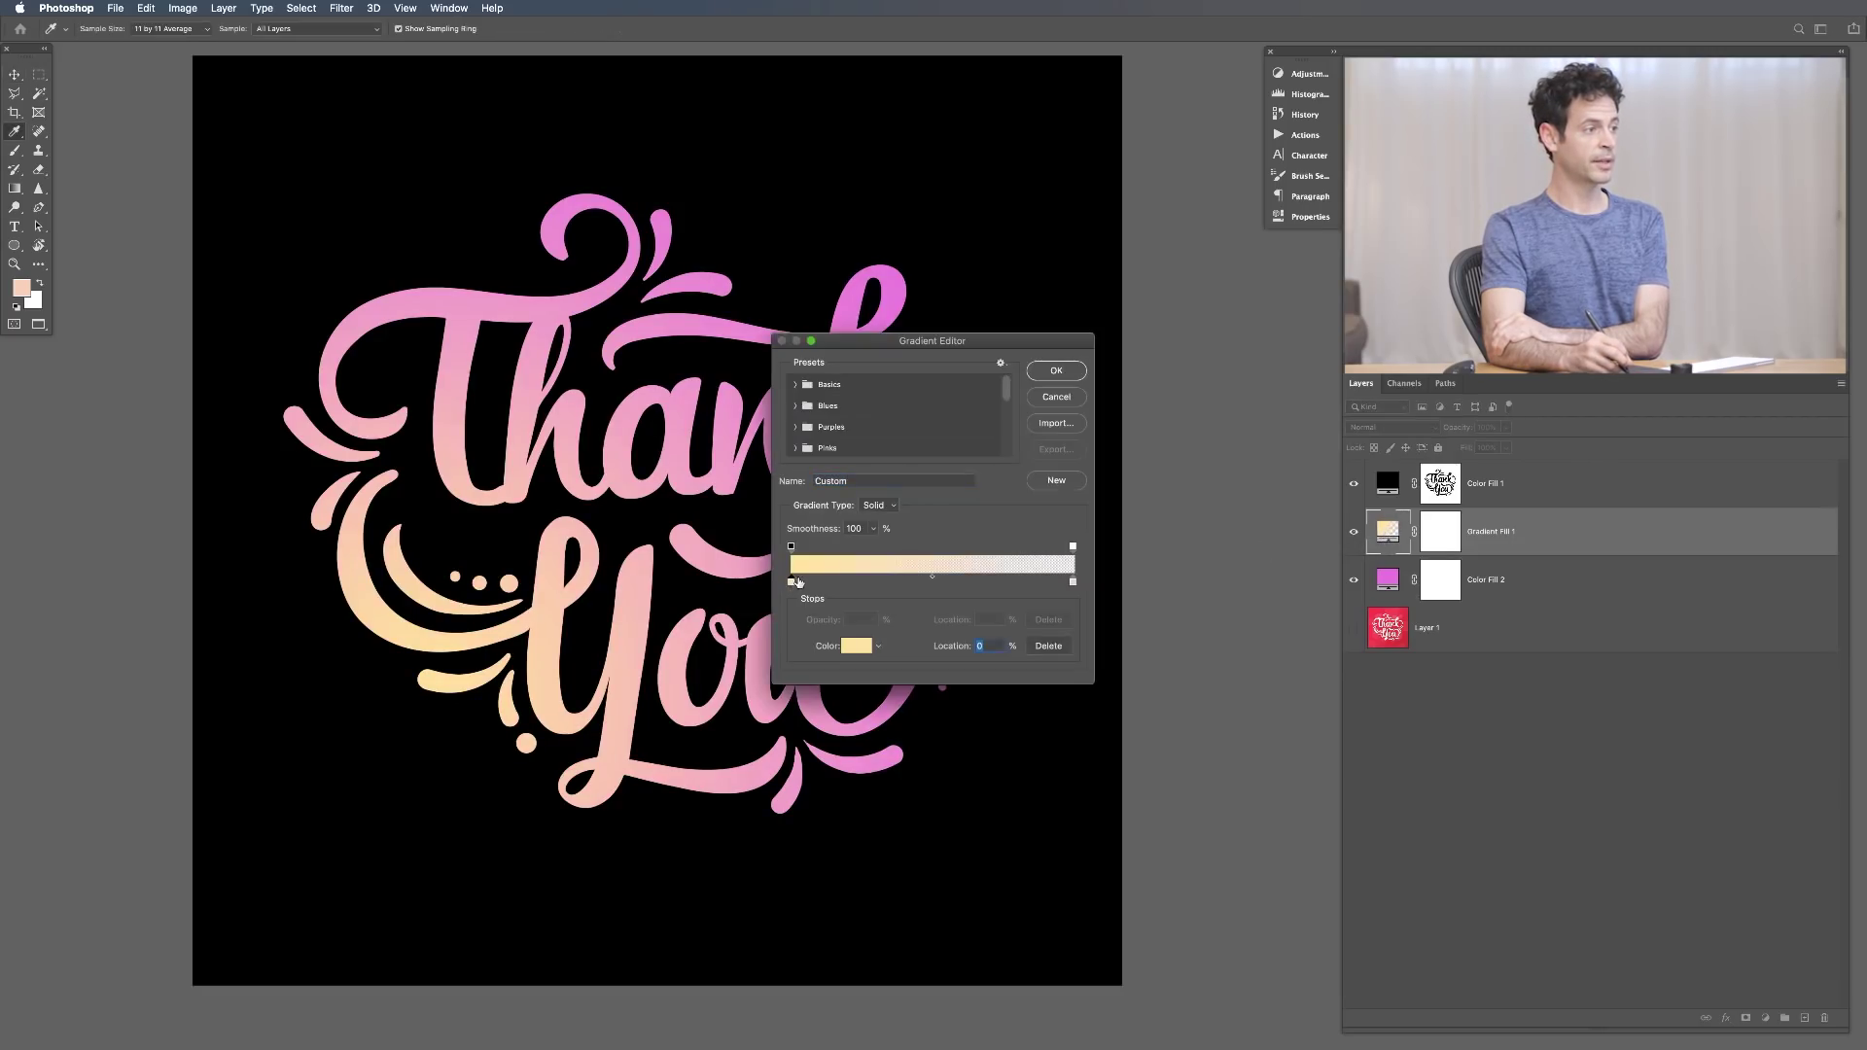
{"action": "left_click", "coordinate": [857, 646]}
{"action": "left_click_drag", "start_coordinate": [432, 470], "coordinate": [441, 473]}
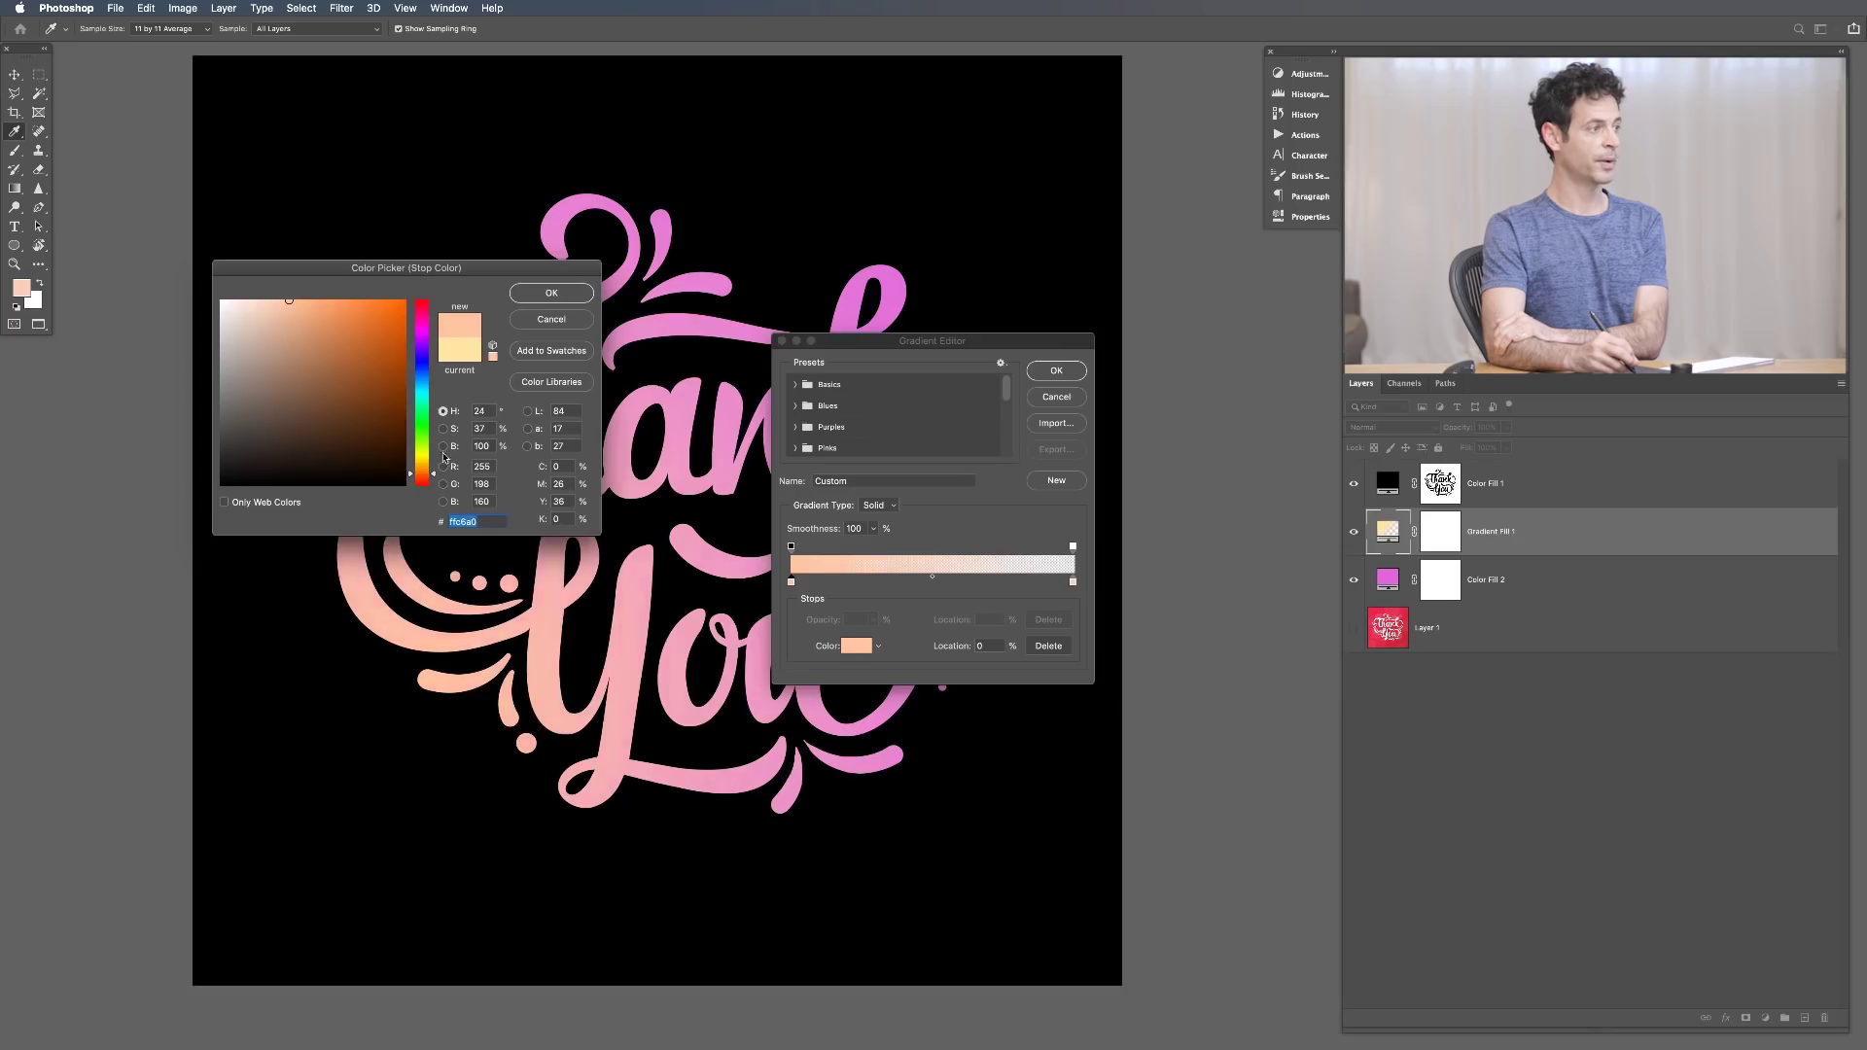
{"action": "left_click", "coordinate": [579, 294]}
{"action": "left_click", "coordinate": [1058, 370]}
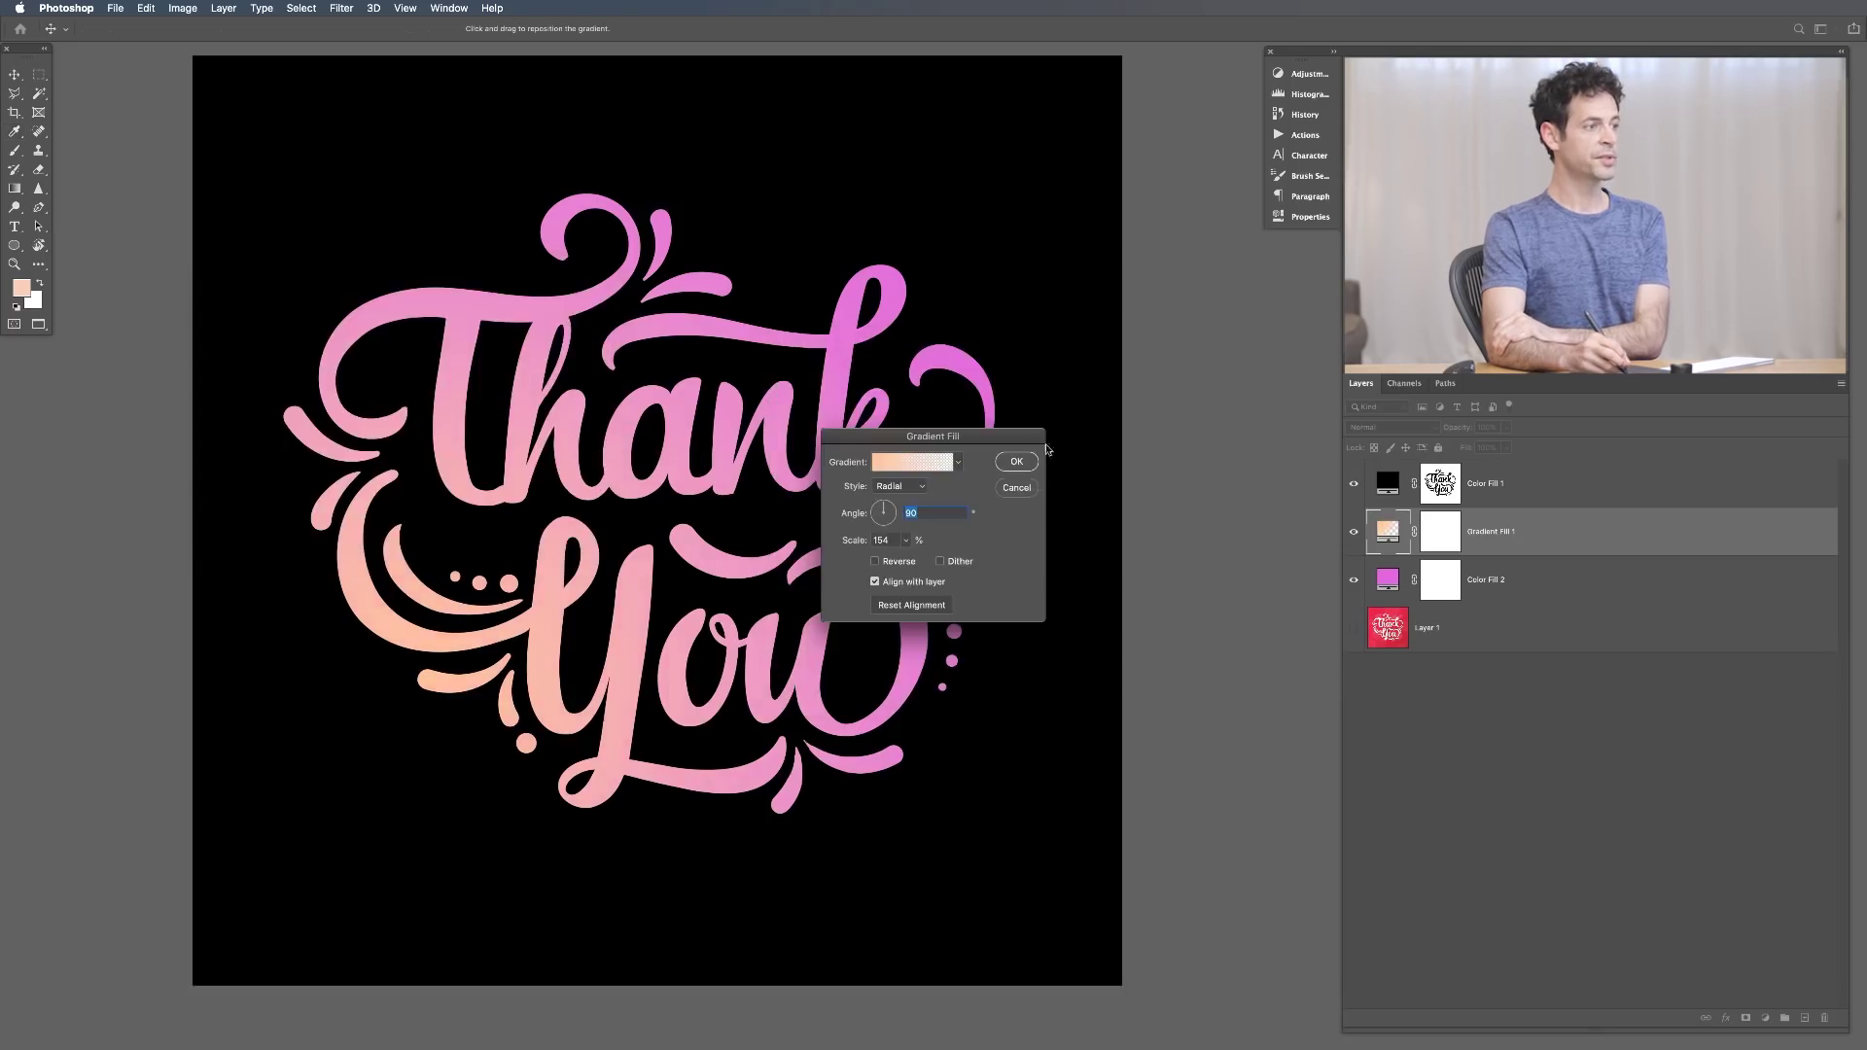
{"action": "key", "text": "Return"}
{"action": "left_click", "coordinate": [1355, 531]}
{"action": "left_click", "coordinate": [1354, 531]}
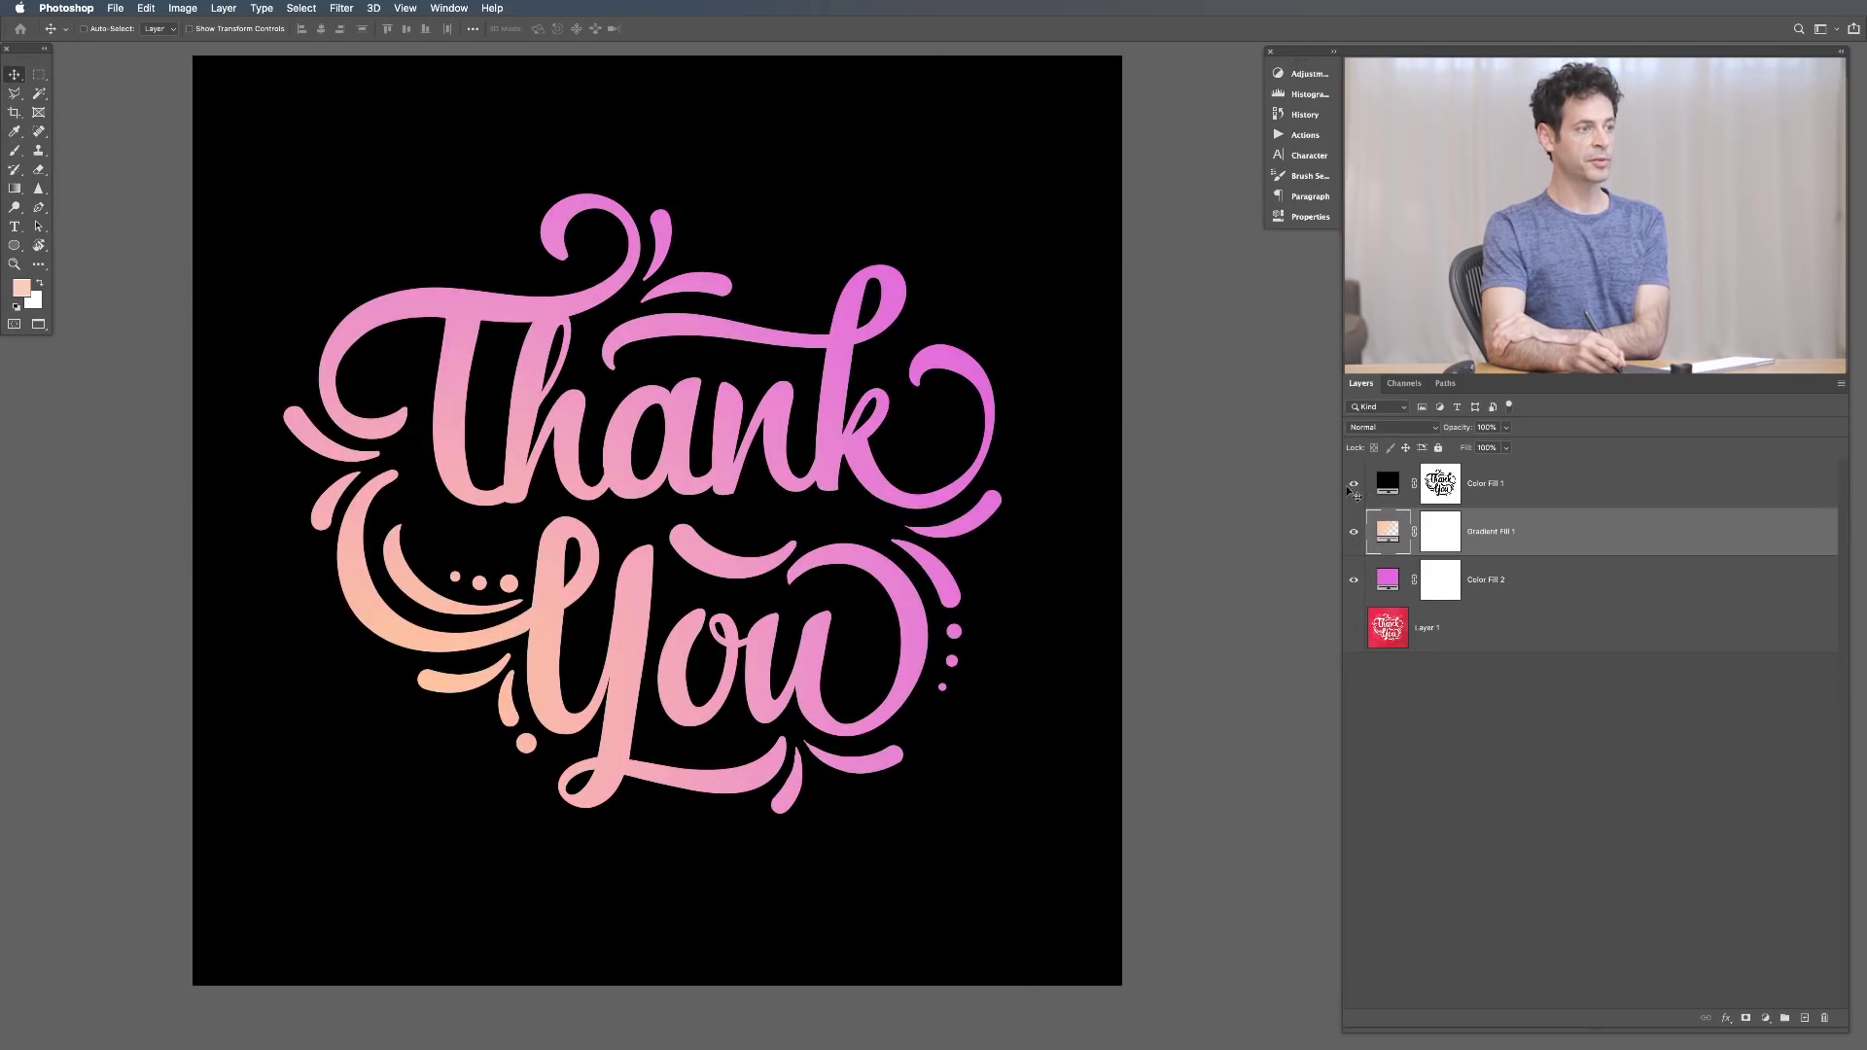
Inspect the gradient and magenta fills by toggling their visibility and hiding and restoring the black lettering mask layer
{"action": "left_click", "coordinate": [1352, 486]}
{"action": "left_click", "coordinate": [1355, 533]}
{"action": "left_click", "coordinate": [1354, 581]}
{"action": "left_click", "coordinate": [1353, 581]}
{"action": "left_click", "coordinate": [1358, 539]}
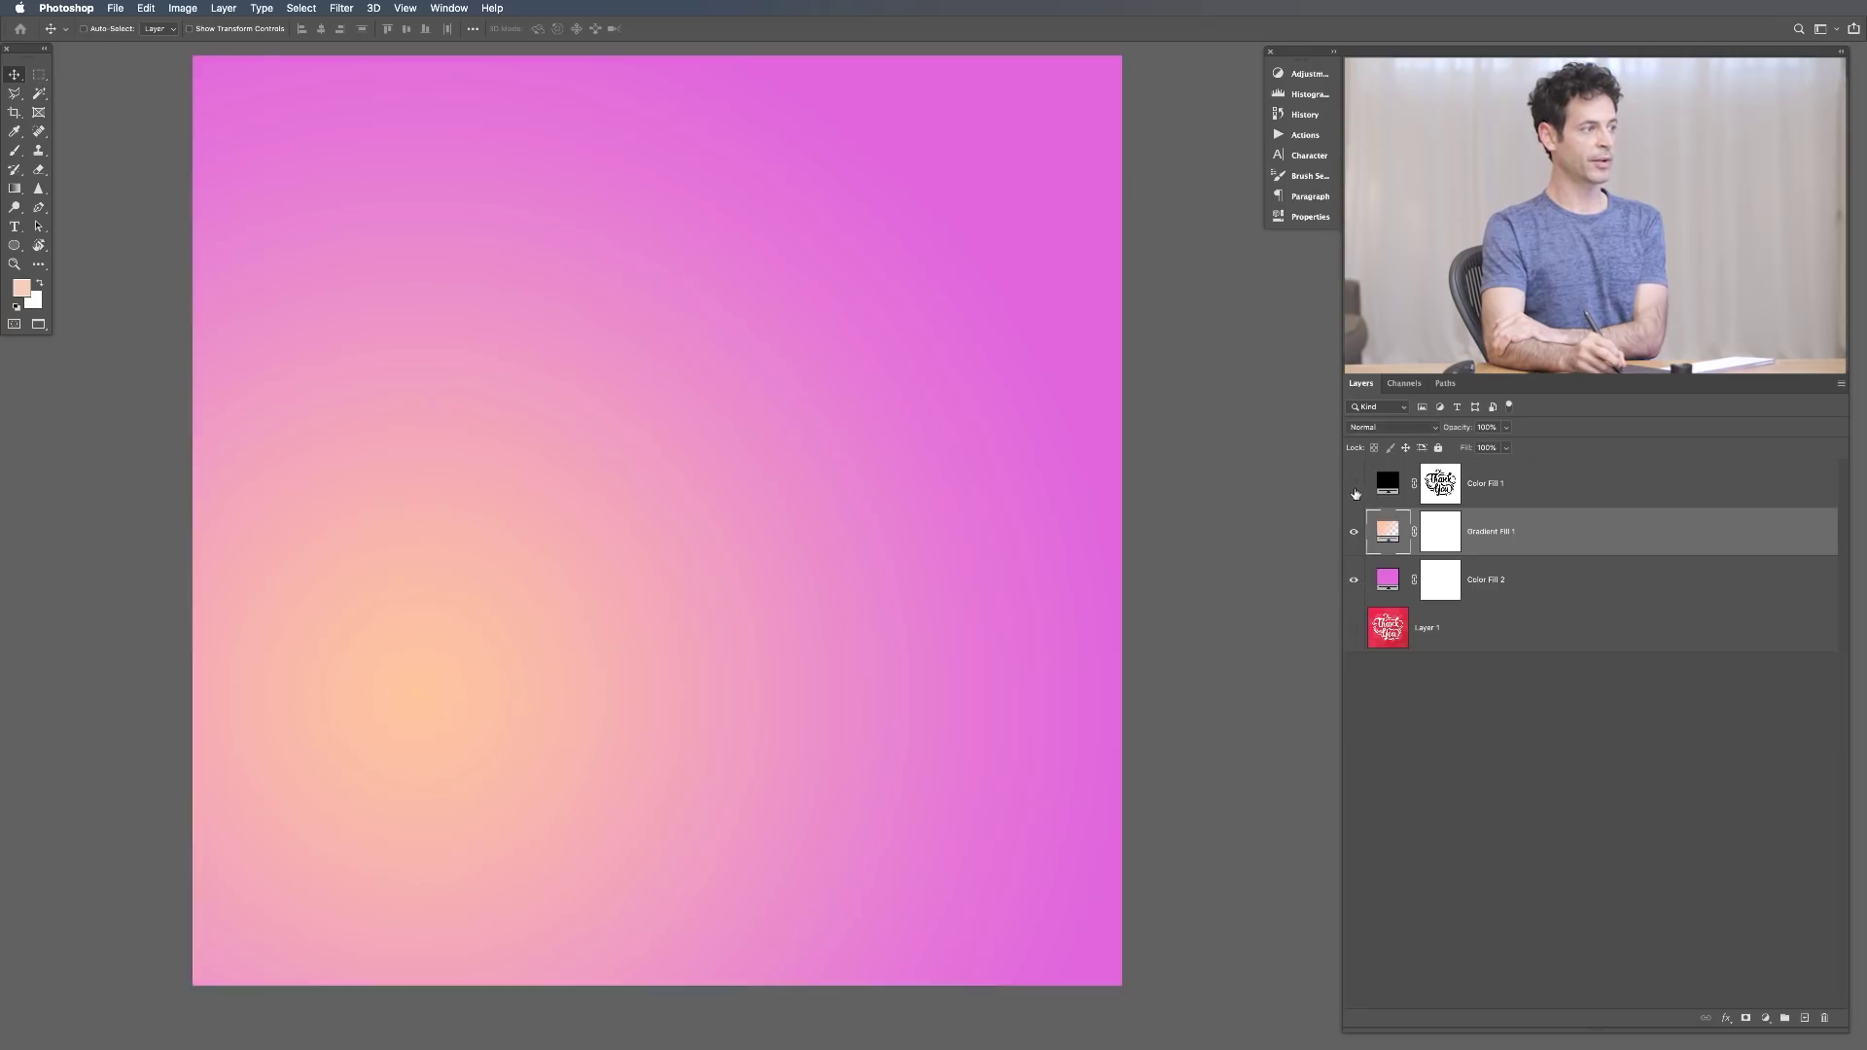
{"action": "left_click", "coordinate": [1354, 486]}
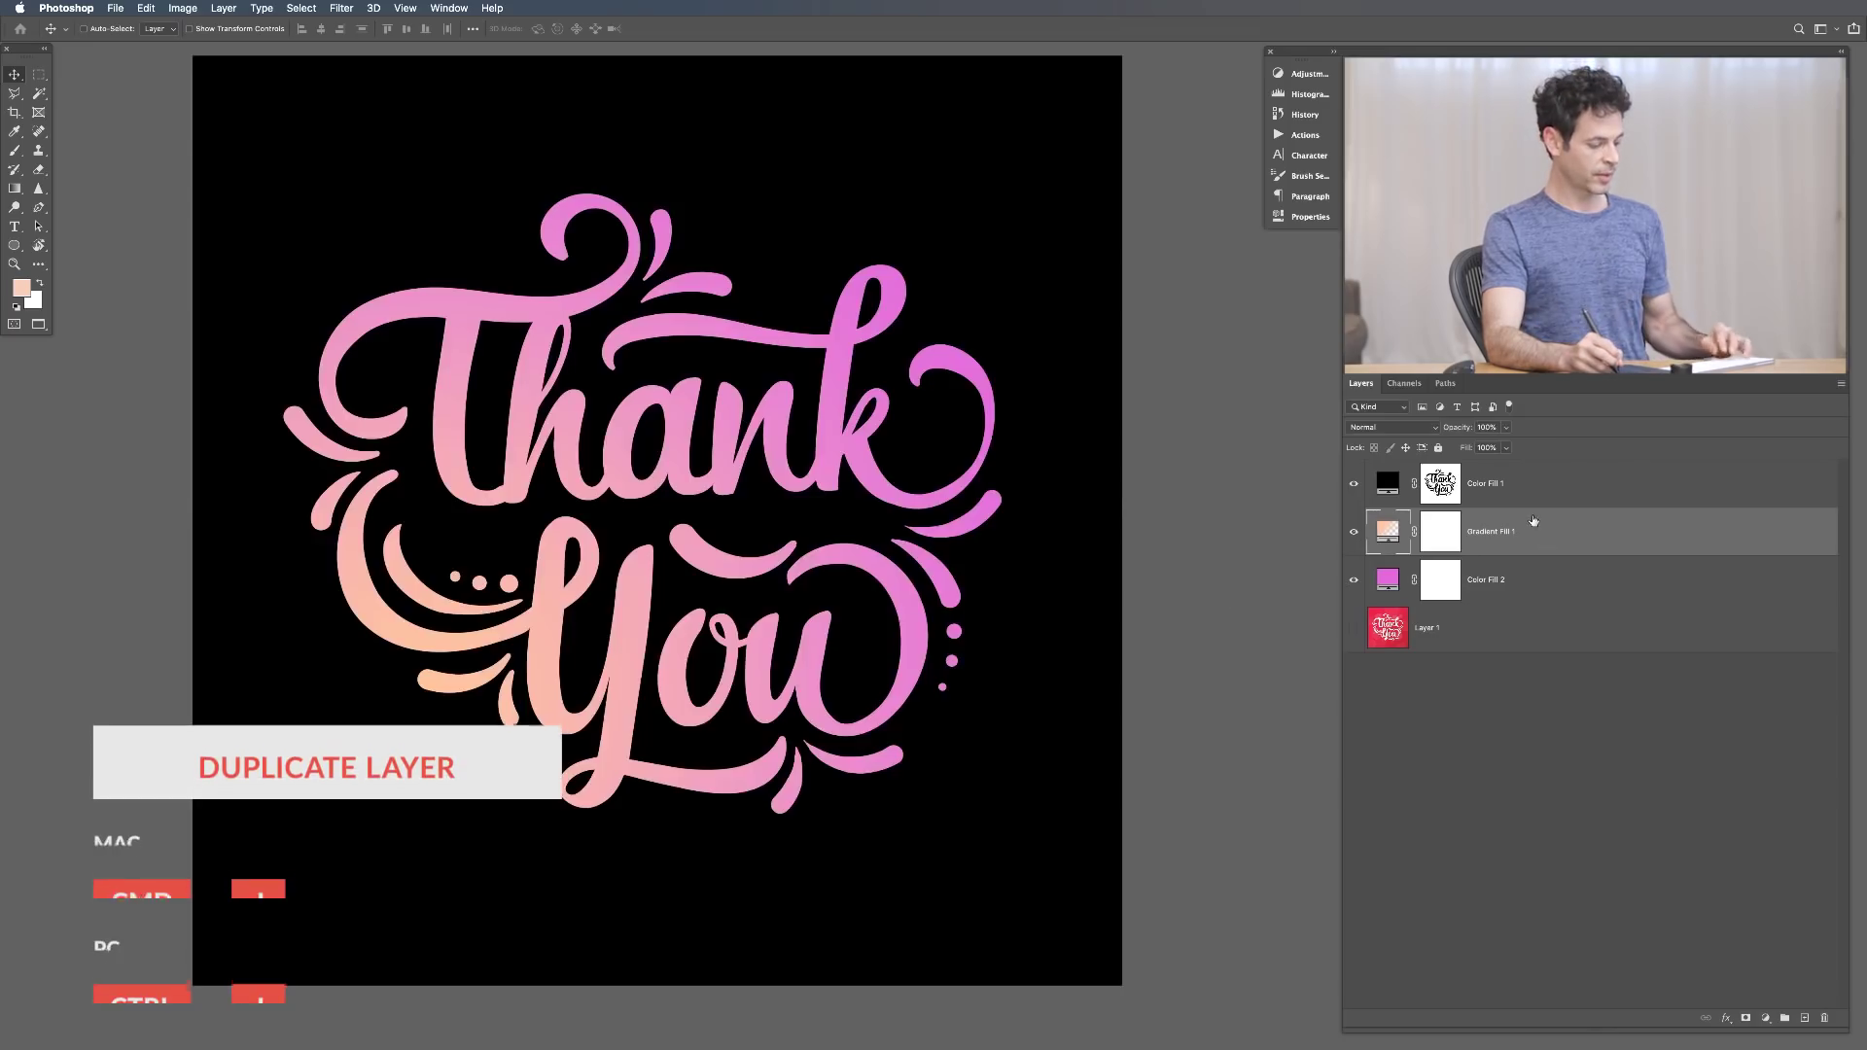
Duplicate the peach gradient fill layer, move the copy's center to the upper right of the lettering and set its scale to 224%
{"action": "key", "text": "super+j"}
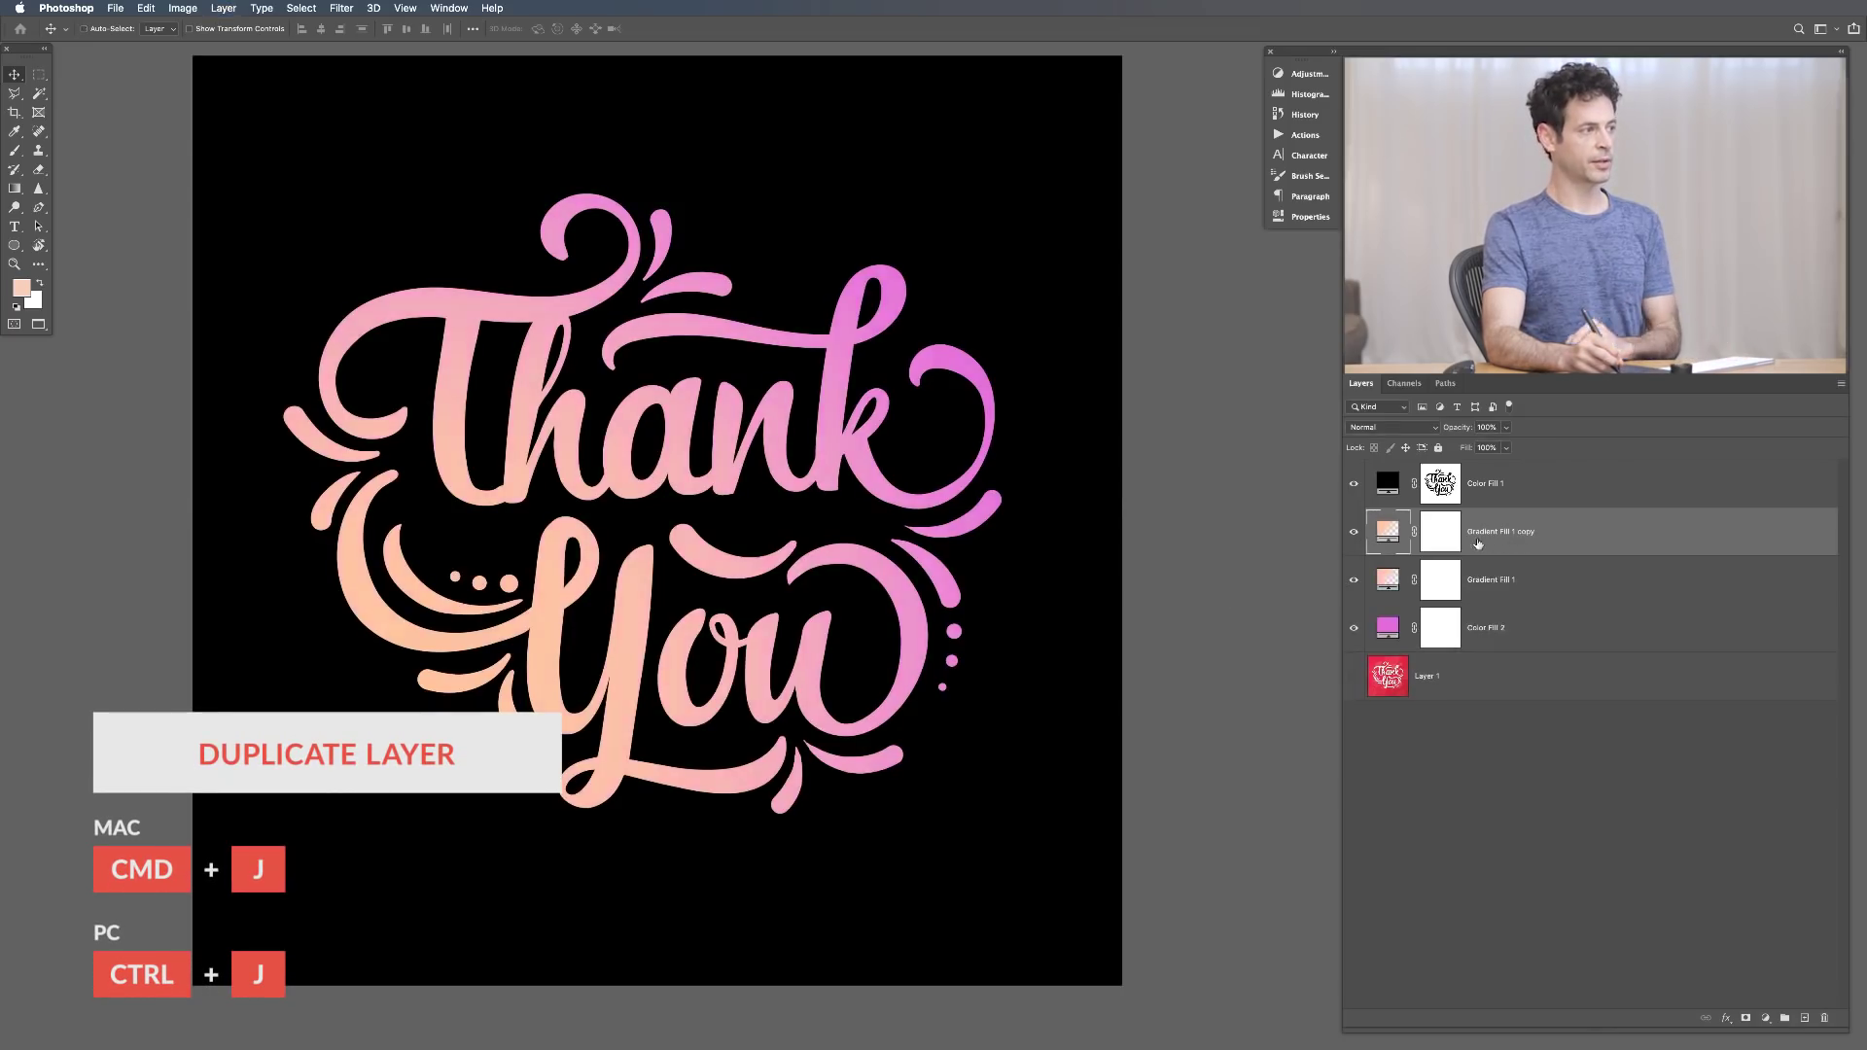
{"action": "double_click", "coordinate": [1390, 534]}
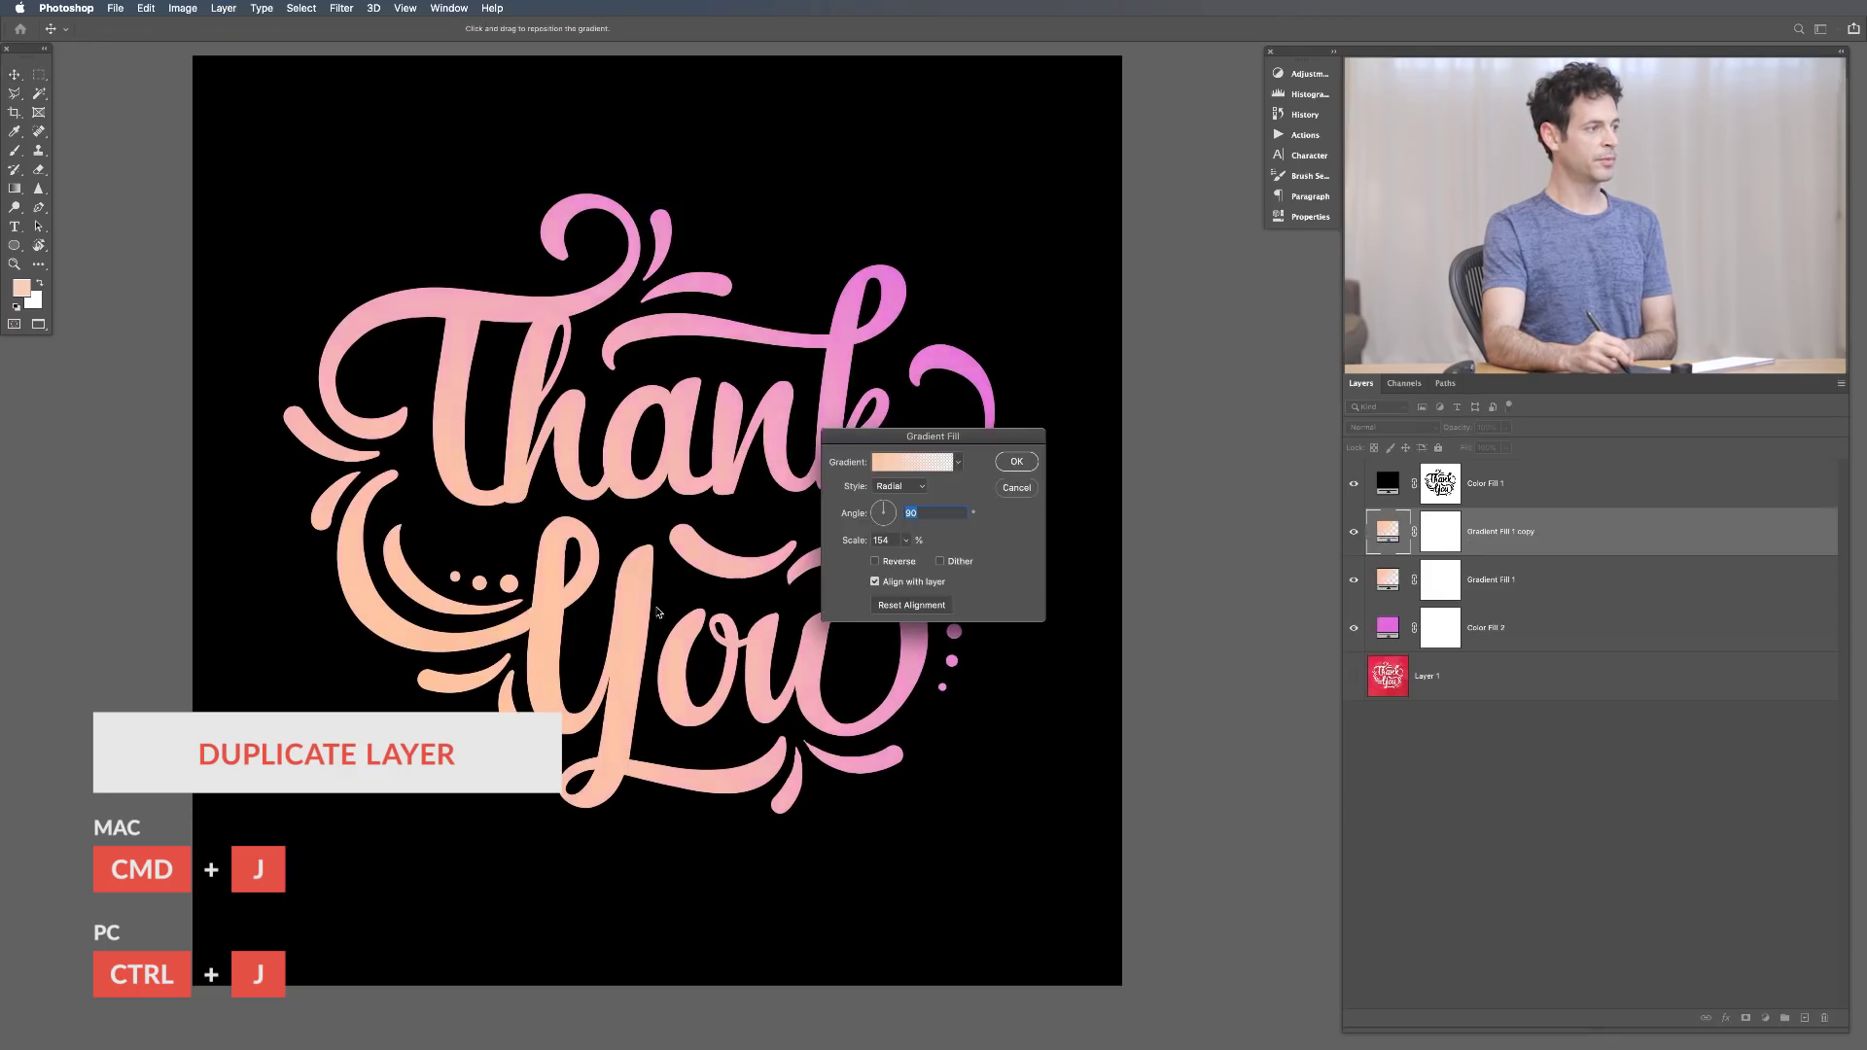
{"action": "left_click_drag", "start_coordinate": [797, 523], "coordinate": [864, 453]}
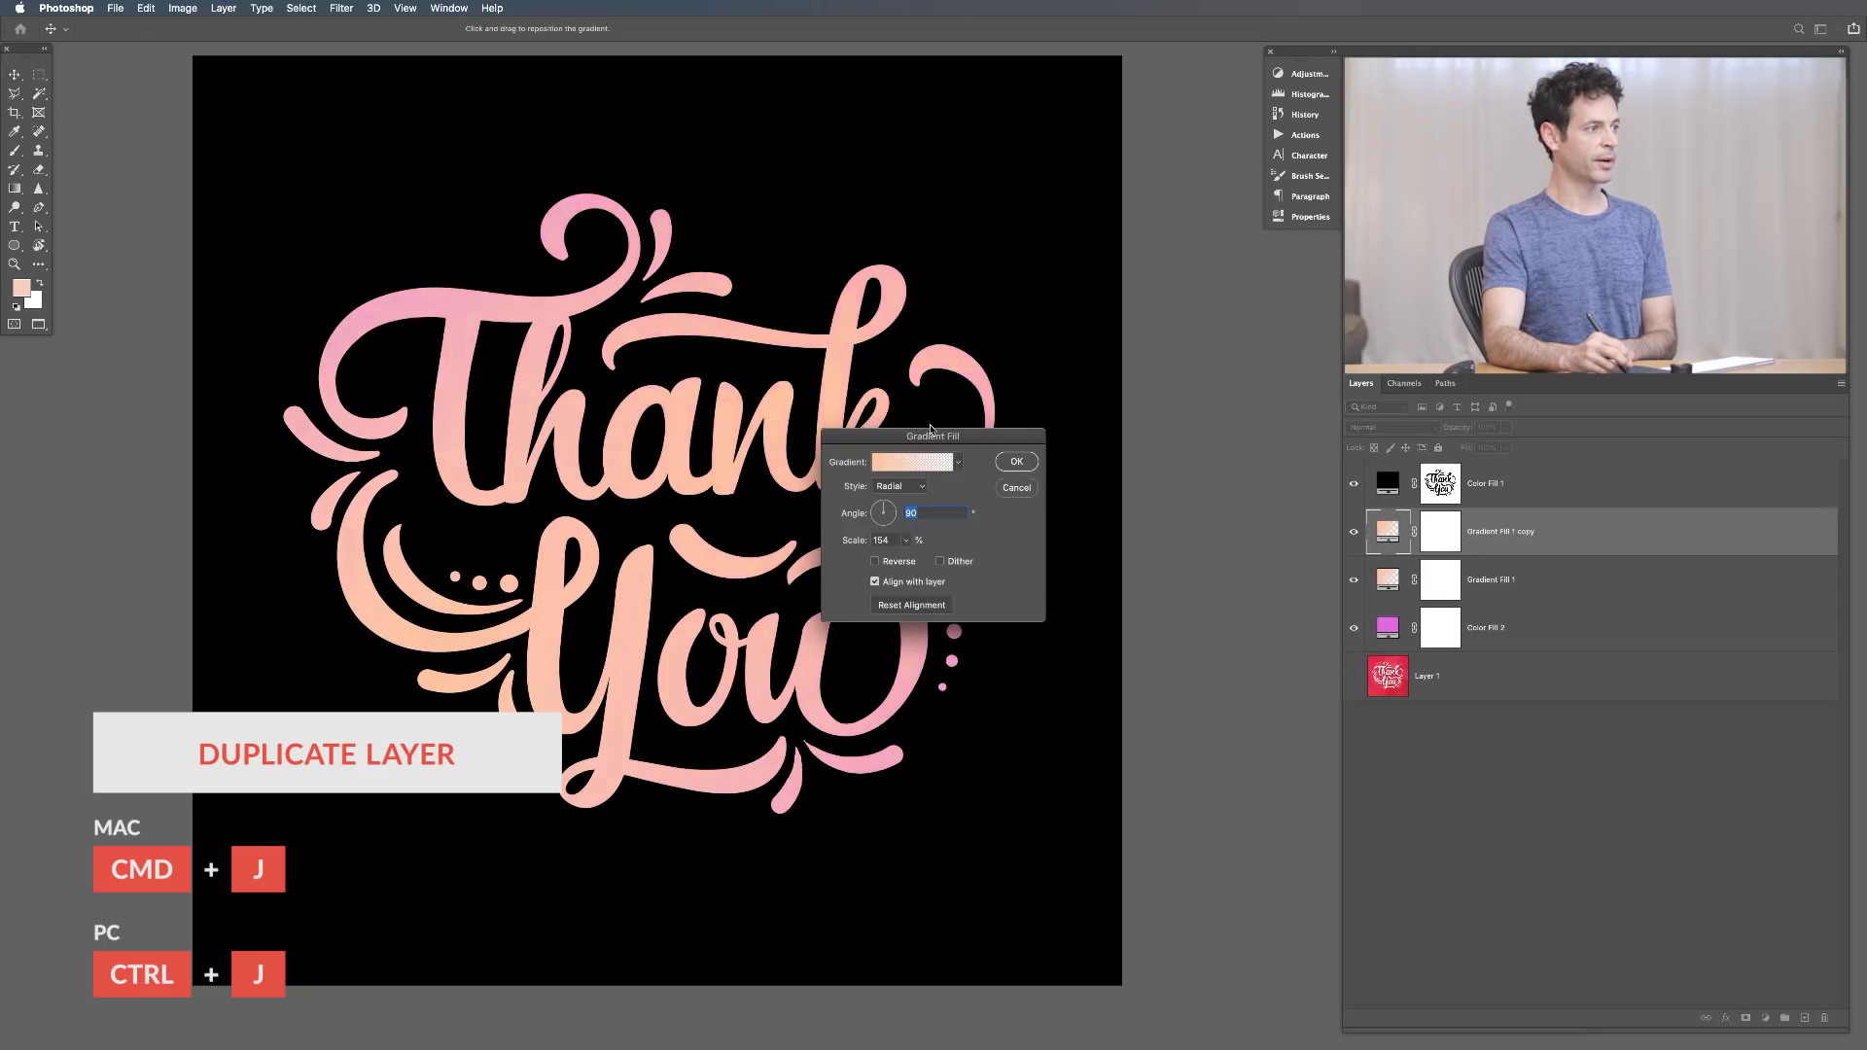
{"action": "left_click_drag", "start_coordinate": [872, 545], "coordinate": [907, 542]}
Change the copied gradient's starting color stop to light cyan, #a0feff, and apply the gradient fill
{"action": "left_click", "coordinate": [912, 463]}
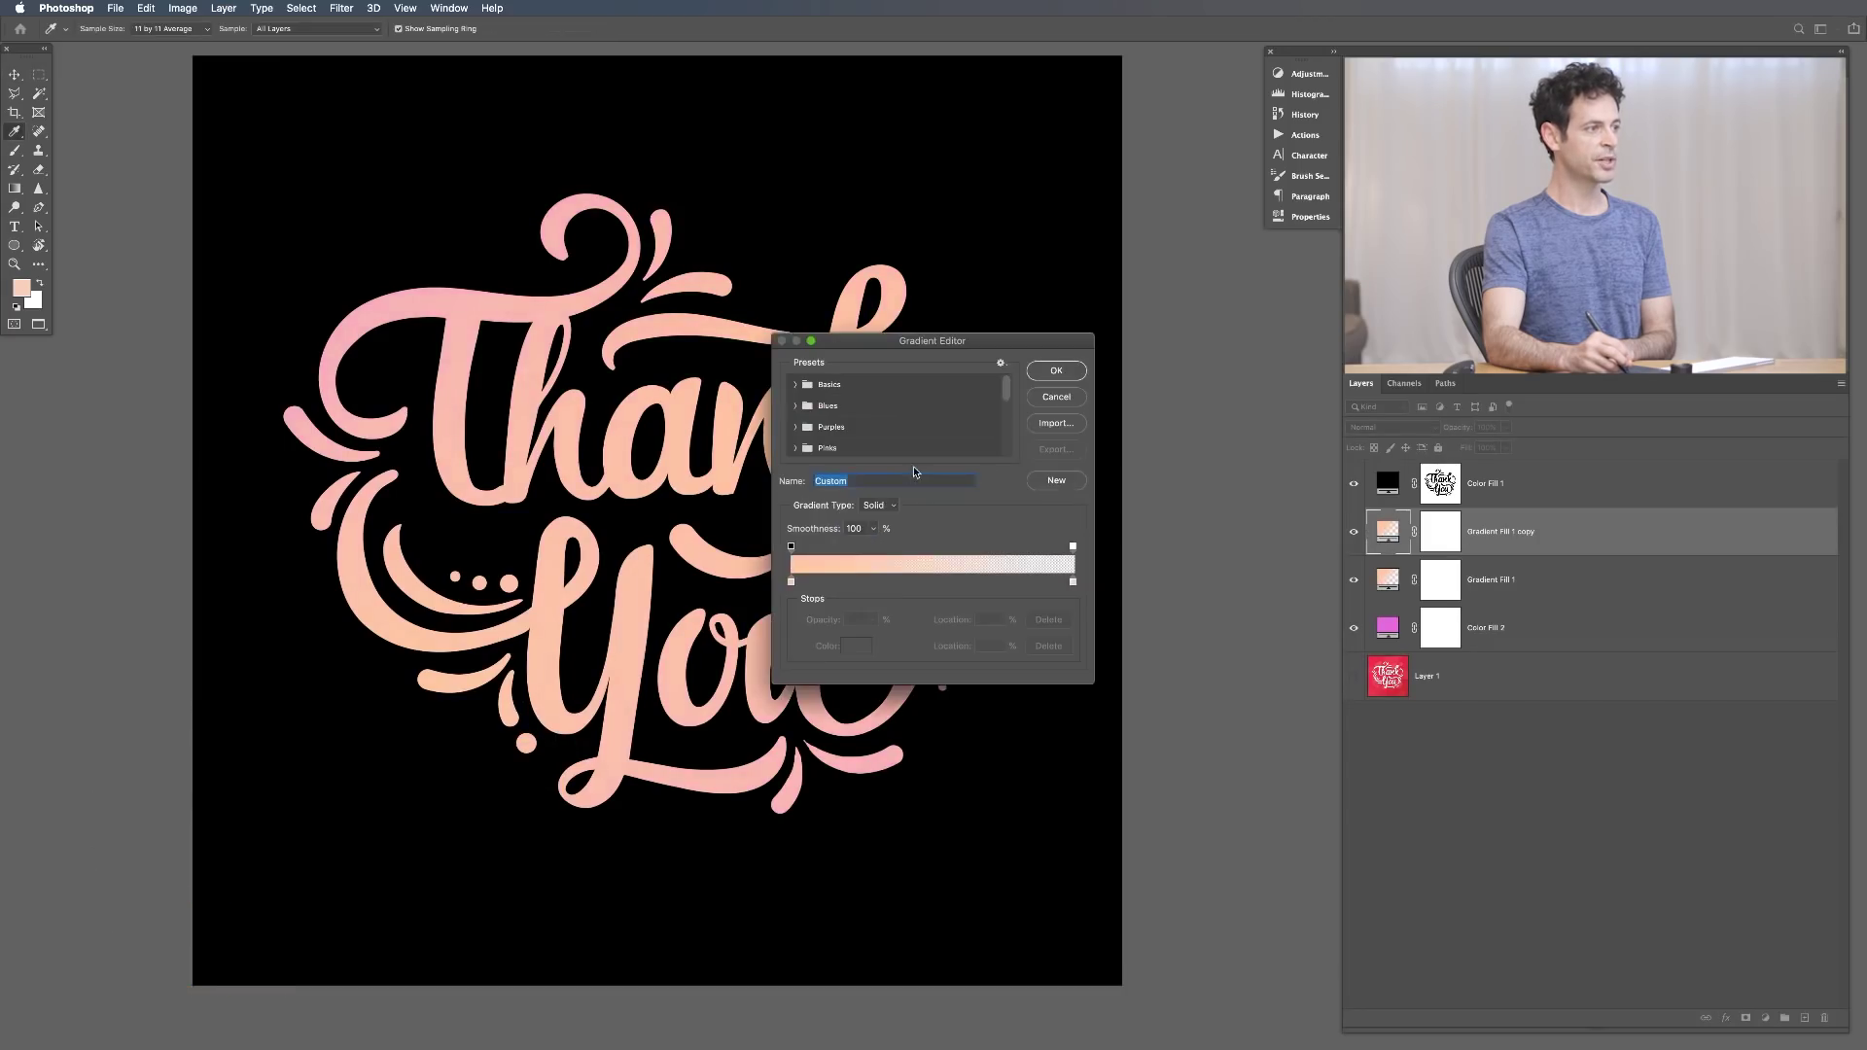
{"action": "left_click_drag", "start_coordinate": [894, 341], "coordinate": [1017, 547]}
{"action": "double_click", "coordinate": [915, 786]}
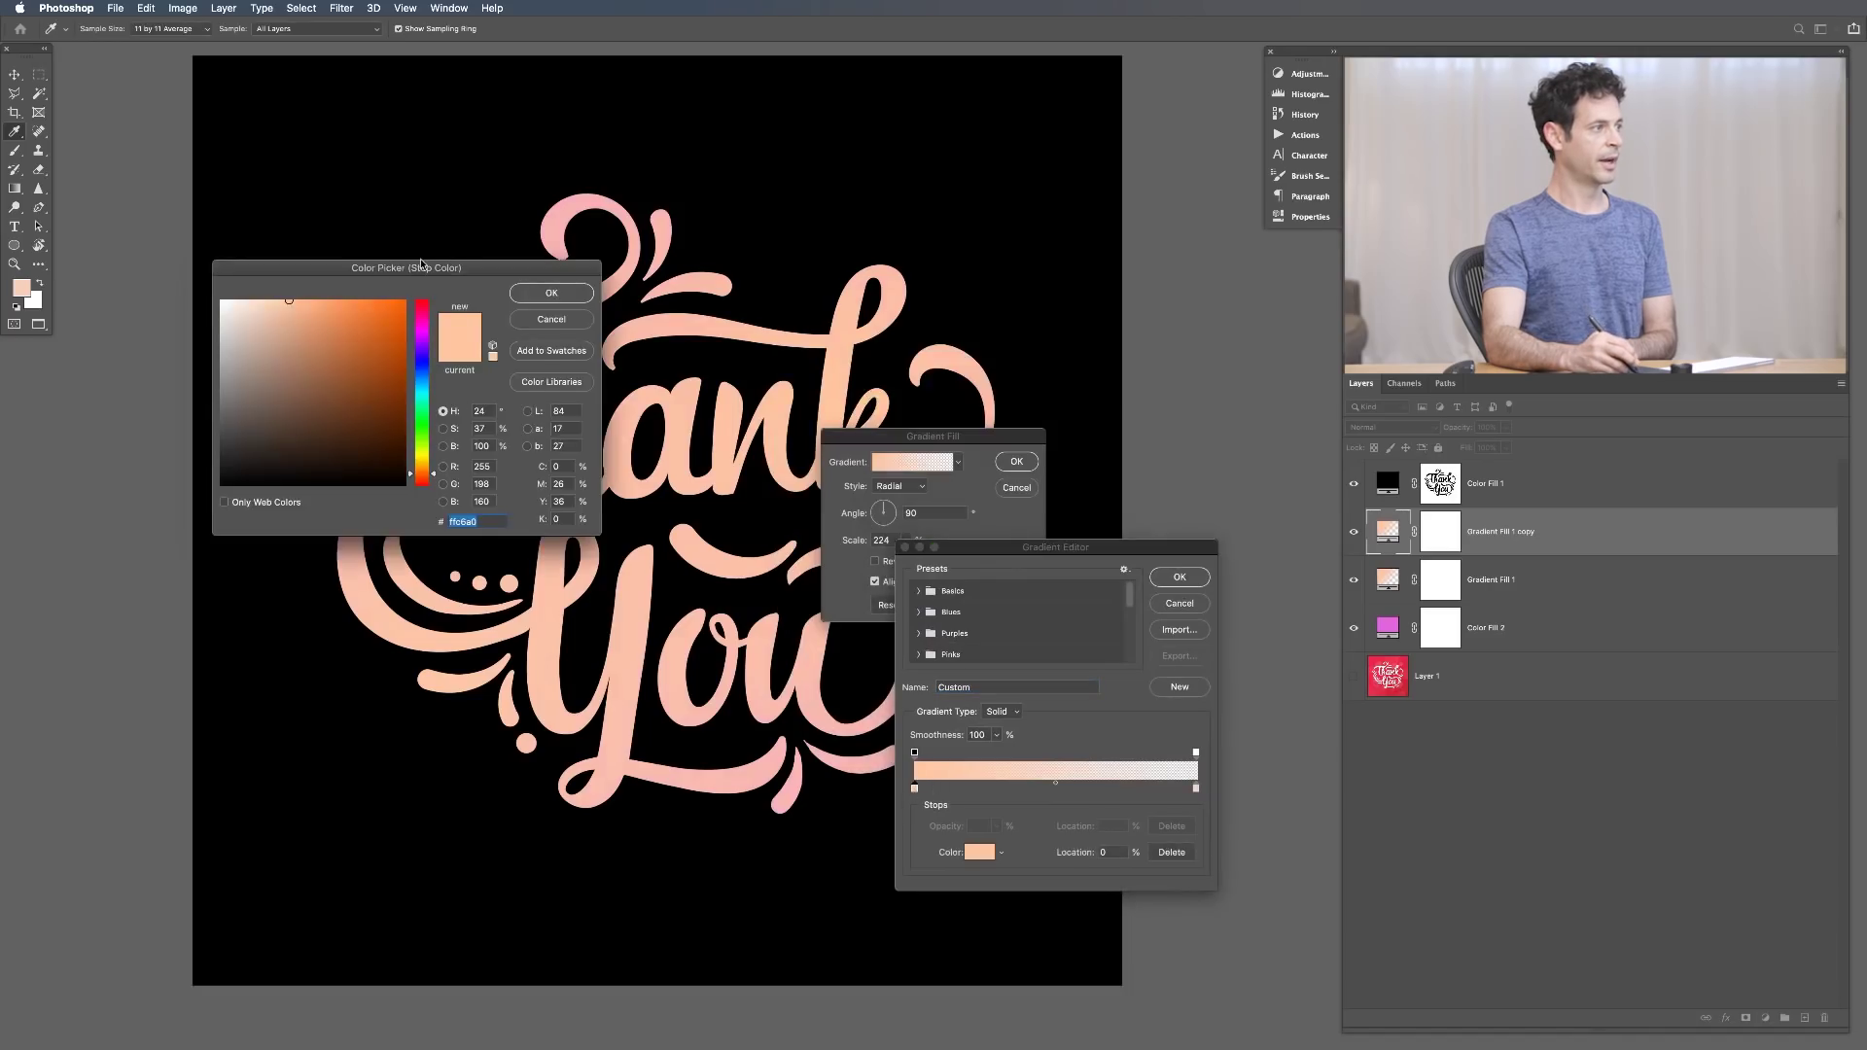
{"action": "left_click_drag", "start_coordinate": [421, 264], "coordinate": [353, 332]}
{"action": "left_click", "coordinate": [355, 459]}
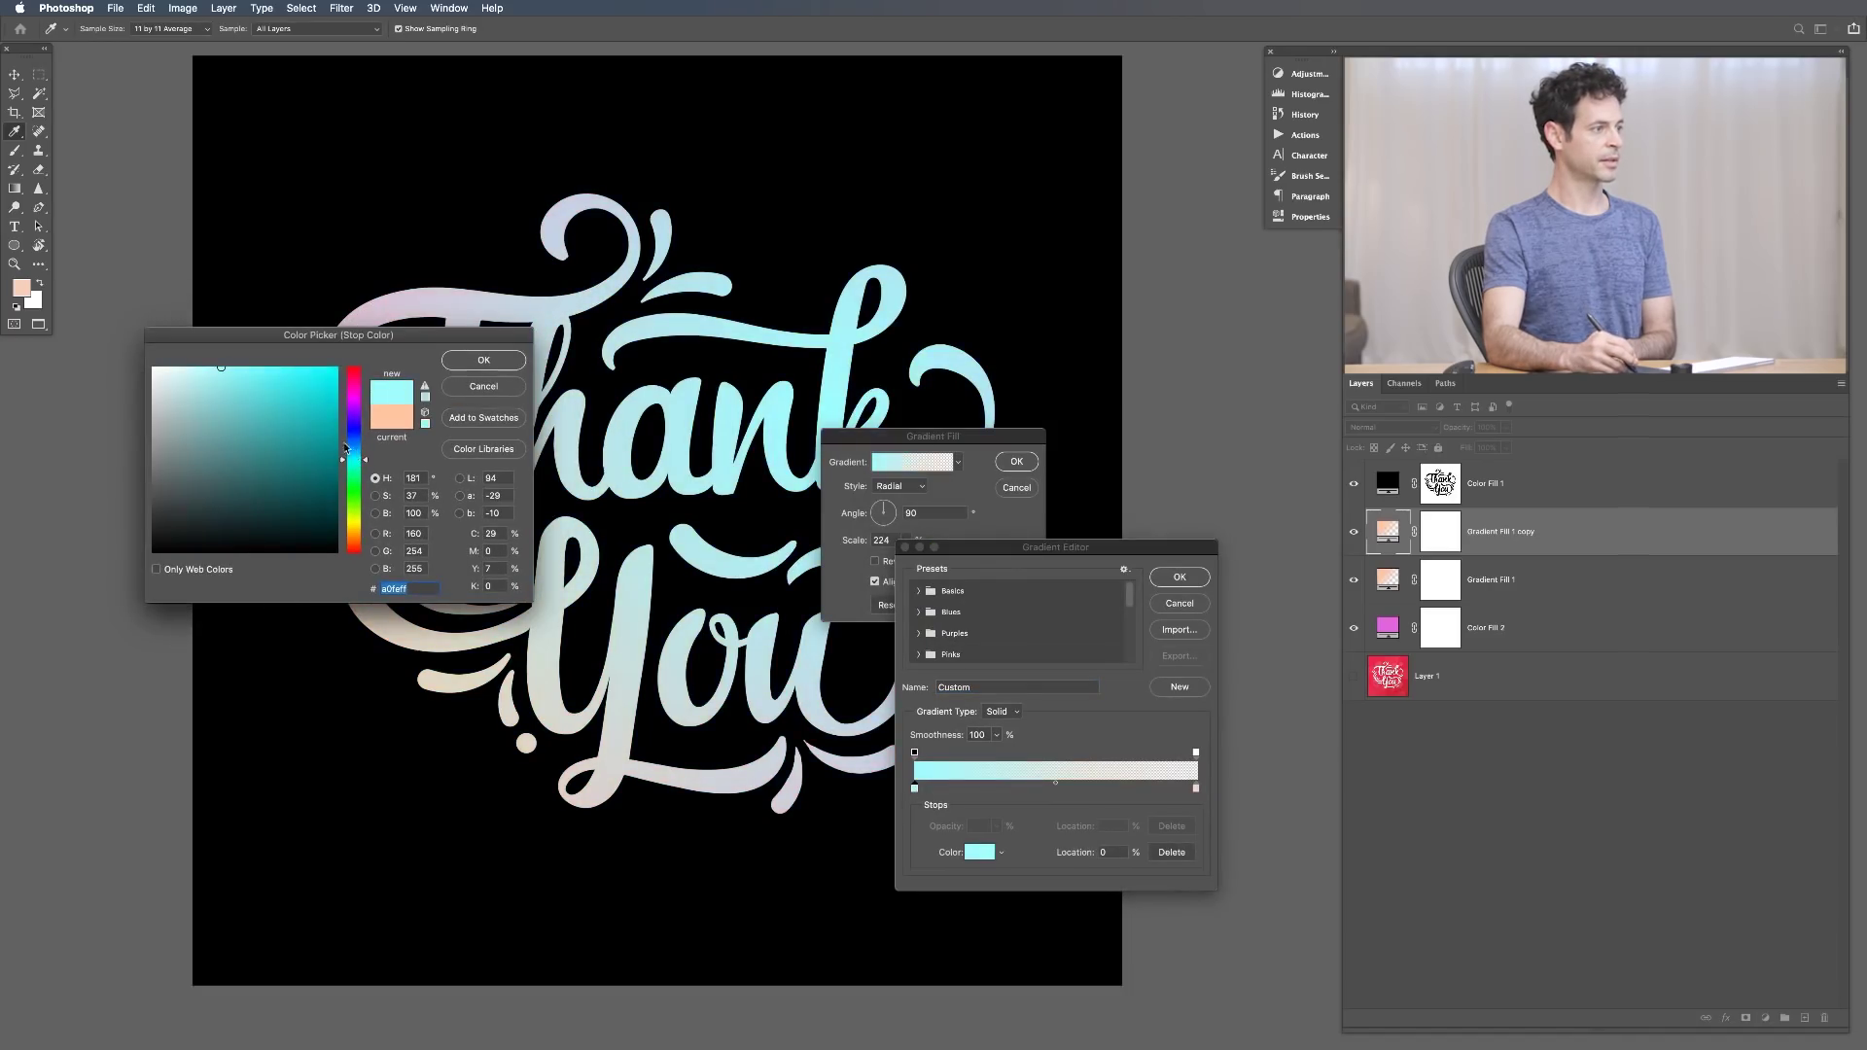
{"action": "left_click_drag", "start_coordinate": [439, 337], "coordinate": [338, 493]}
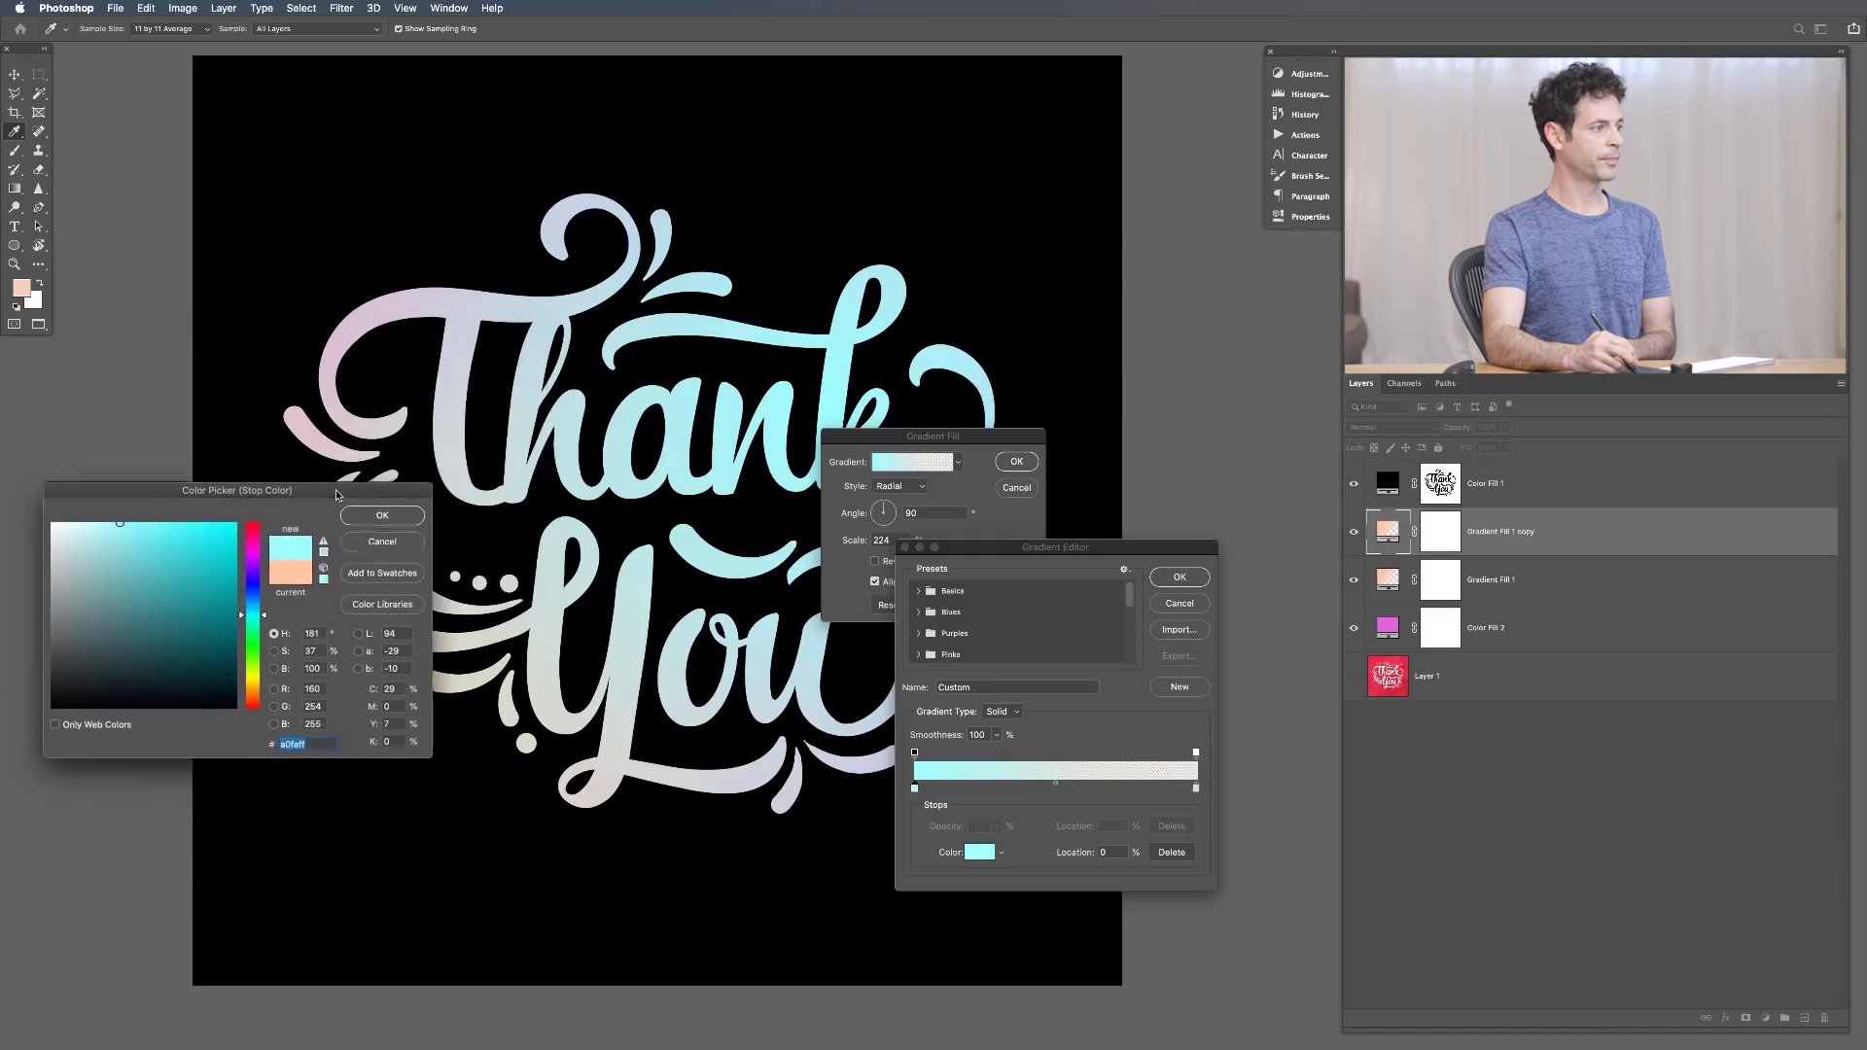
{"action": "left_click", "coordinate": [384, 513]}
{"action": "left_click", "coordinate": [1179, 577]}
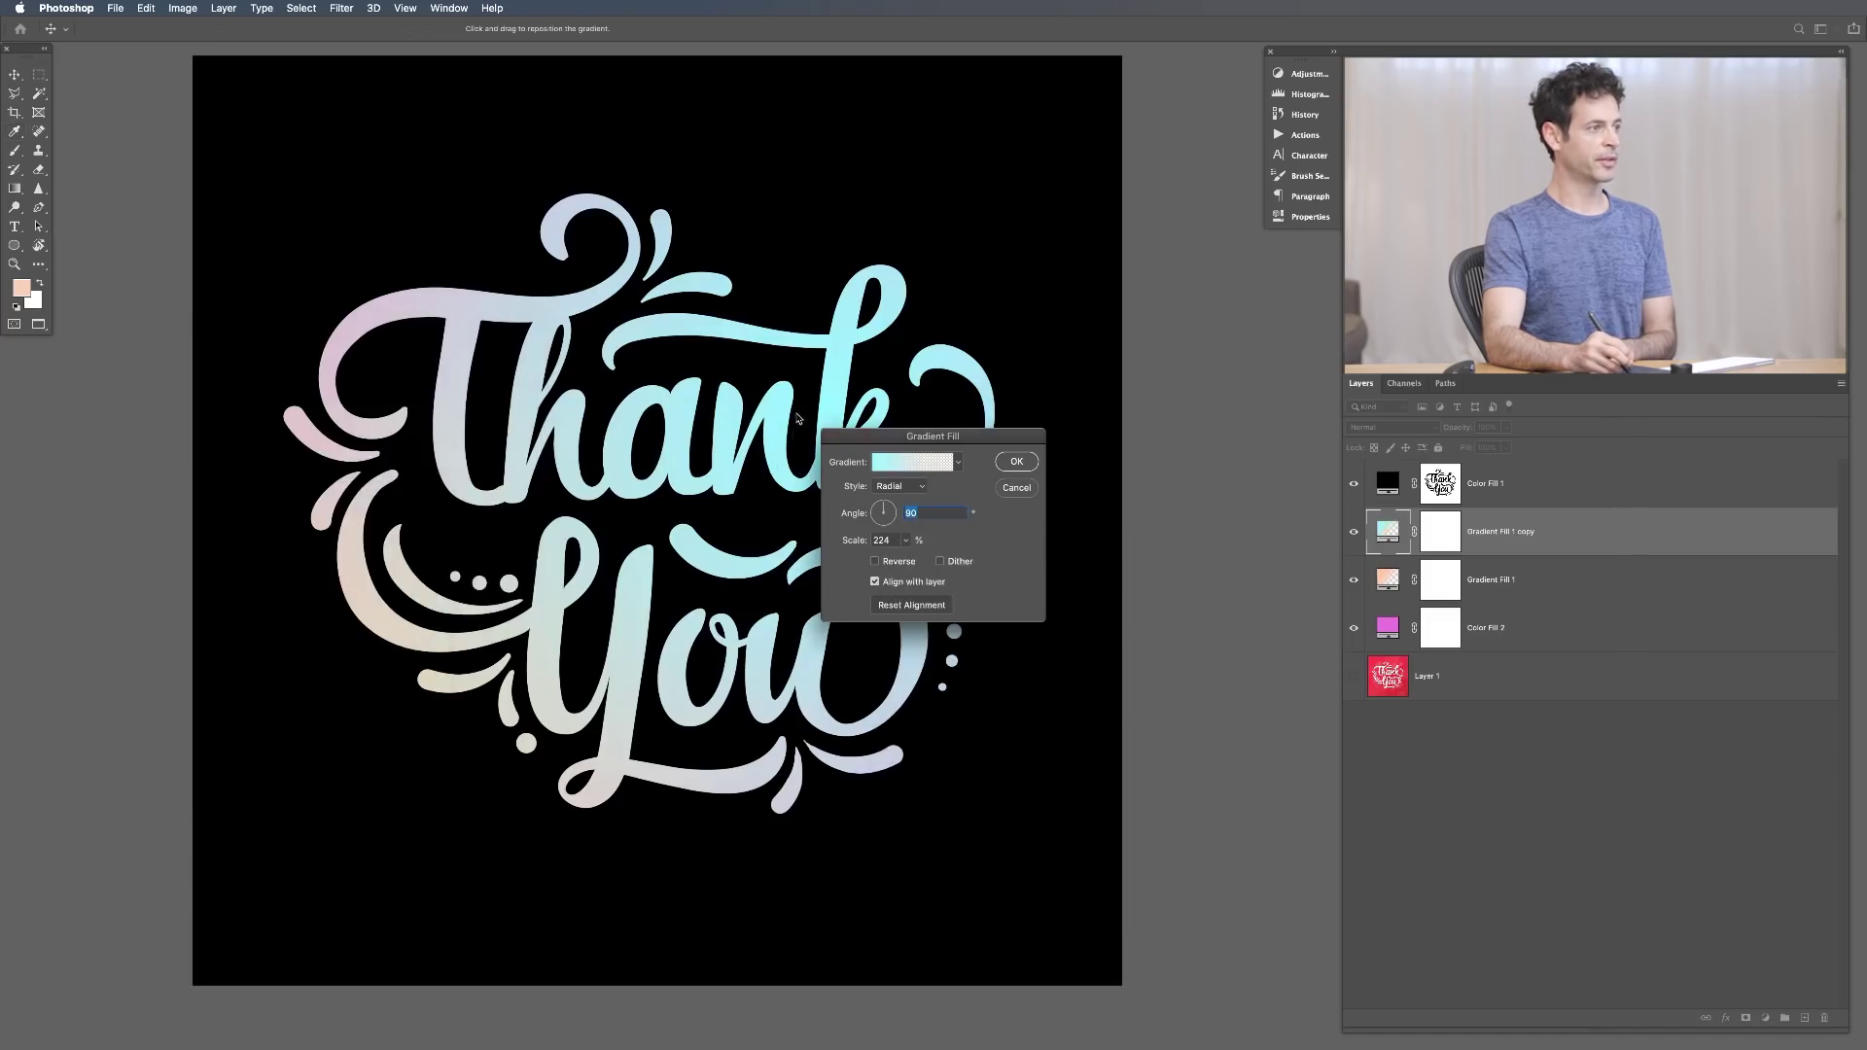
{"action": "left_click", "coordinate": [1013, 463]}
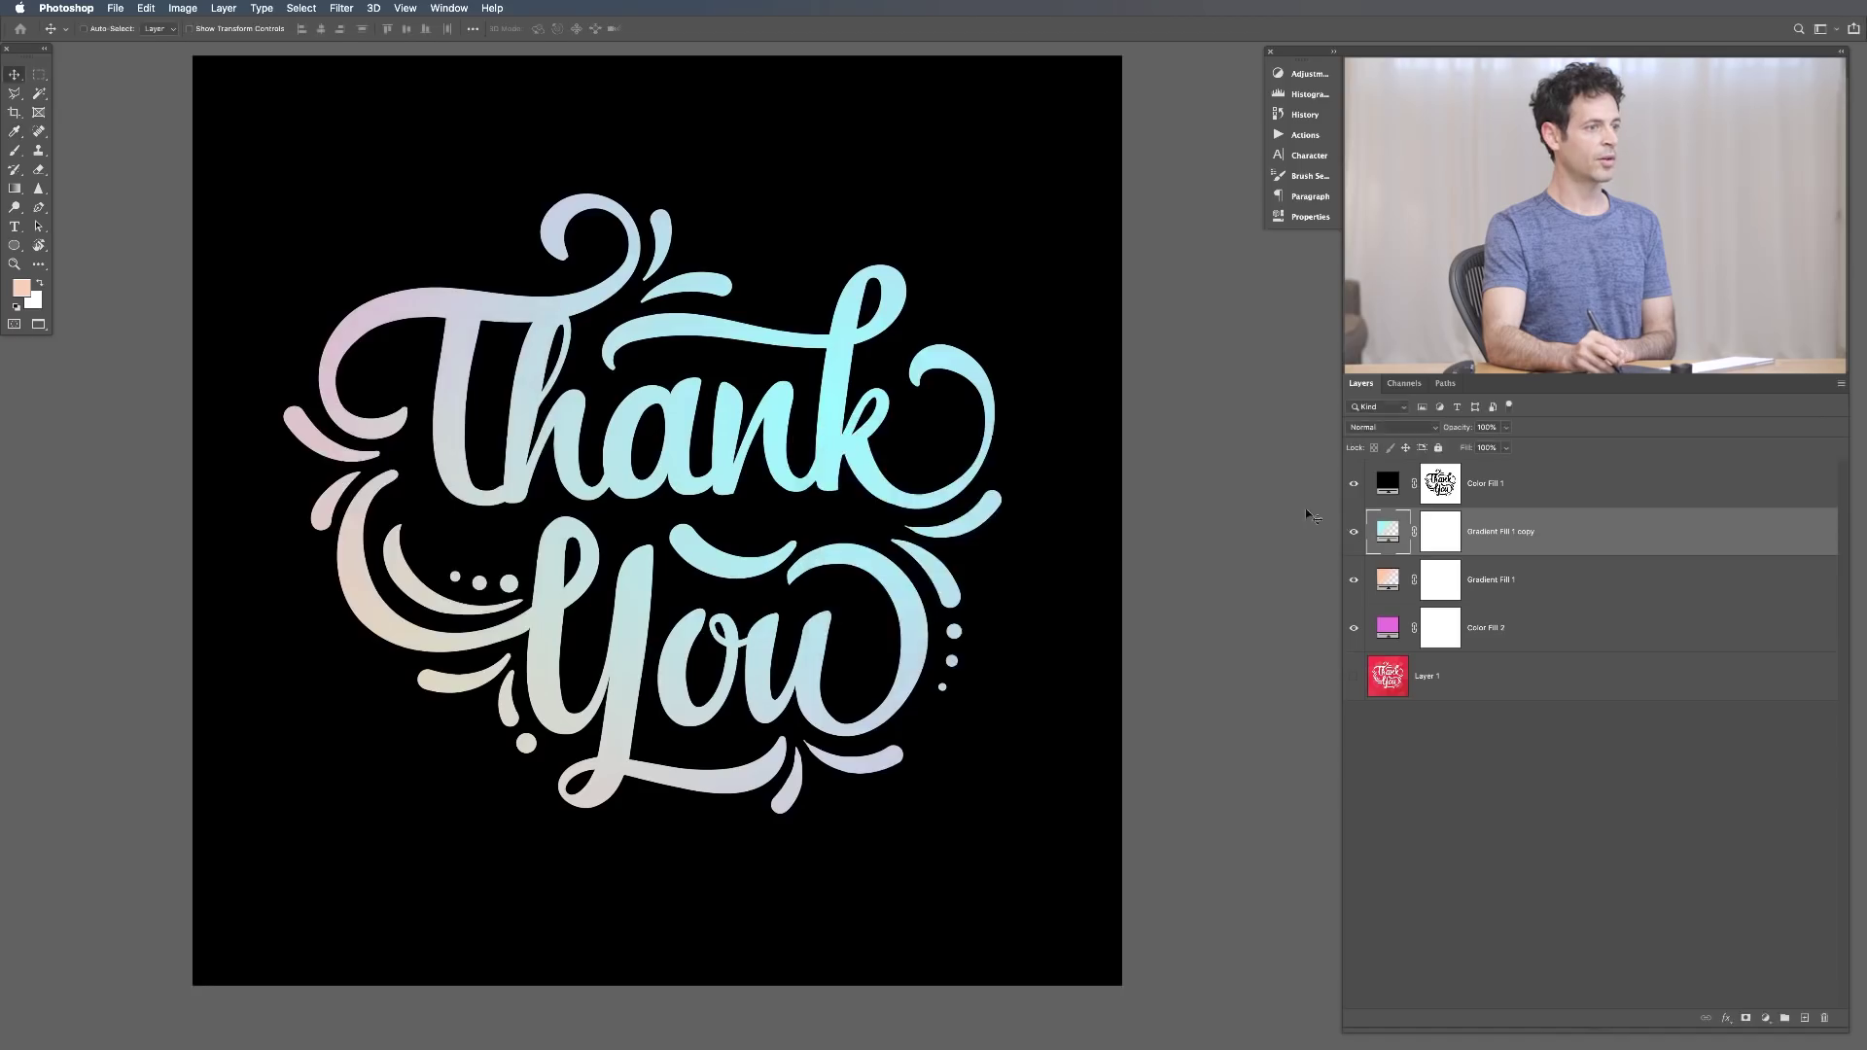
Move the cyan gradient's center farther to the upper right and compare the lettering with each gradient layer hidden and shown
{"action": "double_click", "coordinate": [1386, 526]}
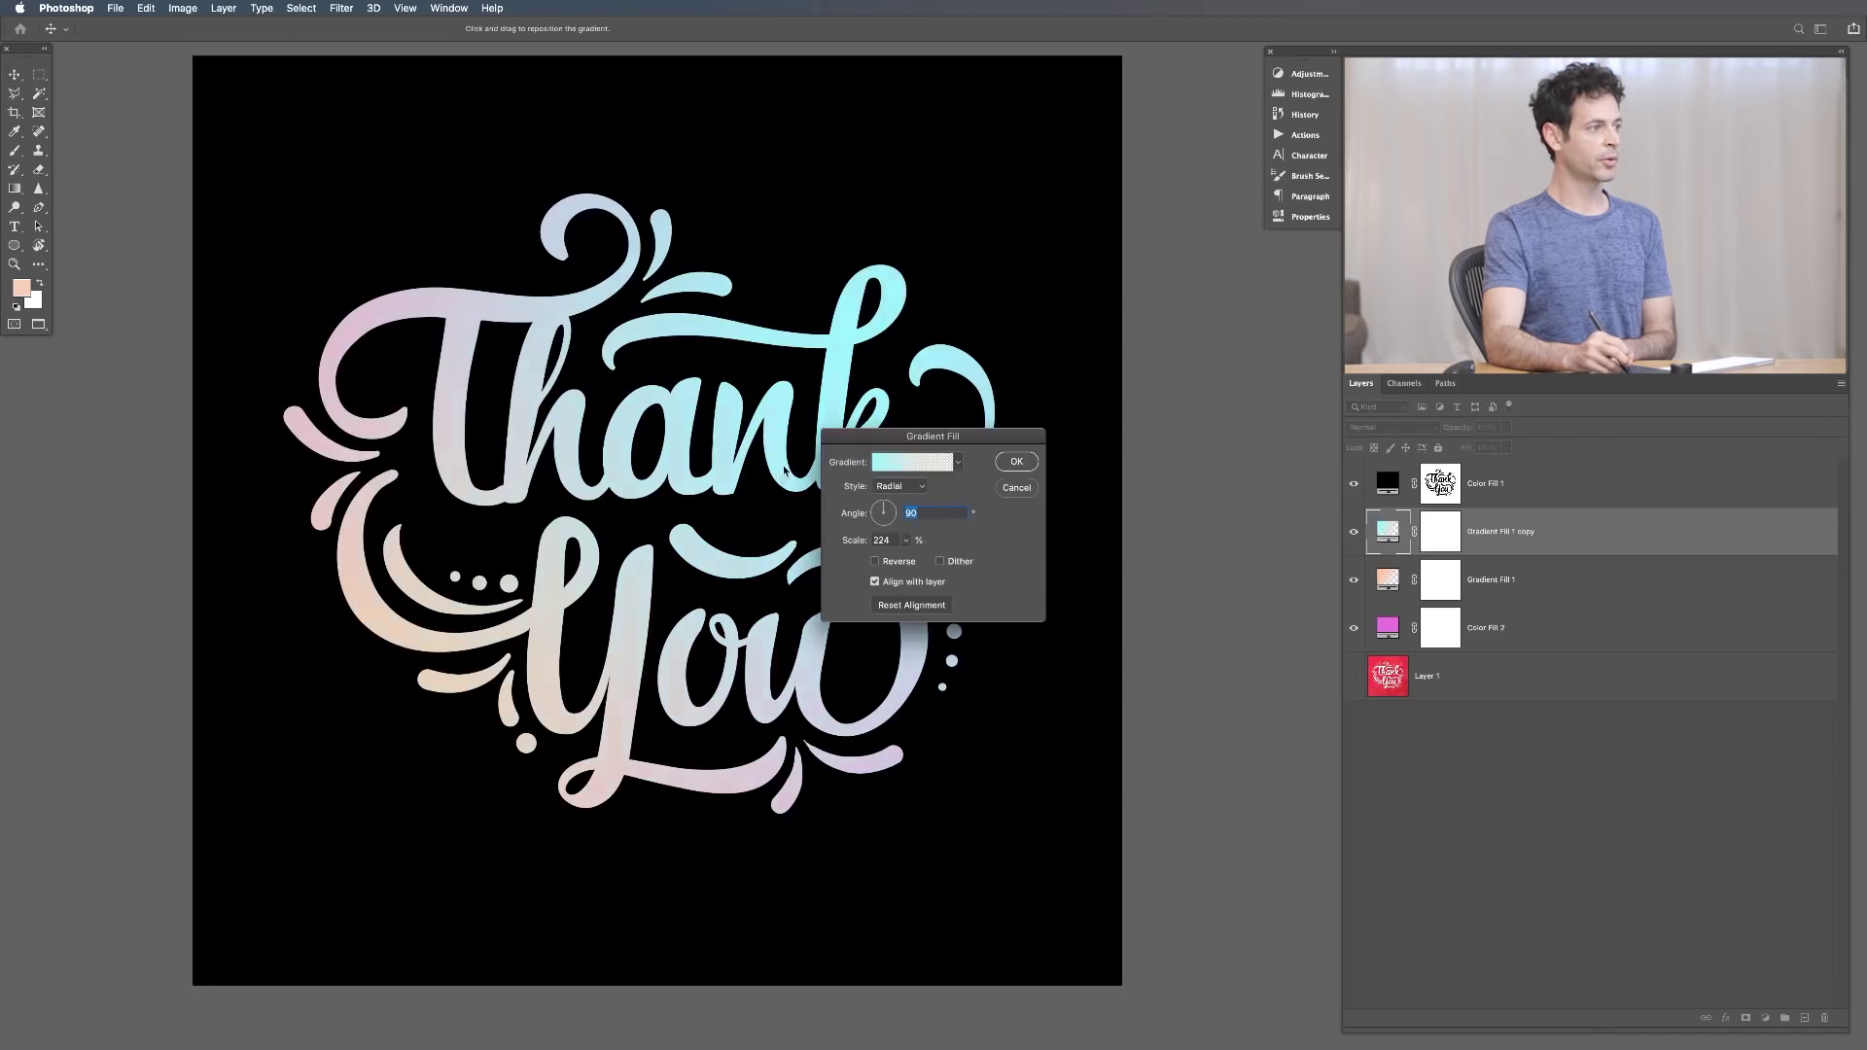
{"action": "left_click_drag", "start_coordinate": [855, 389], "coordinate": [888, 365]}
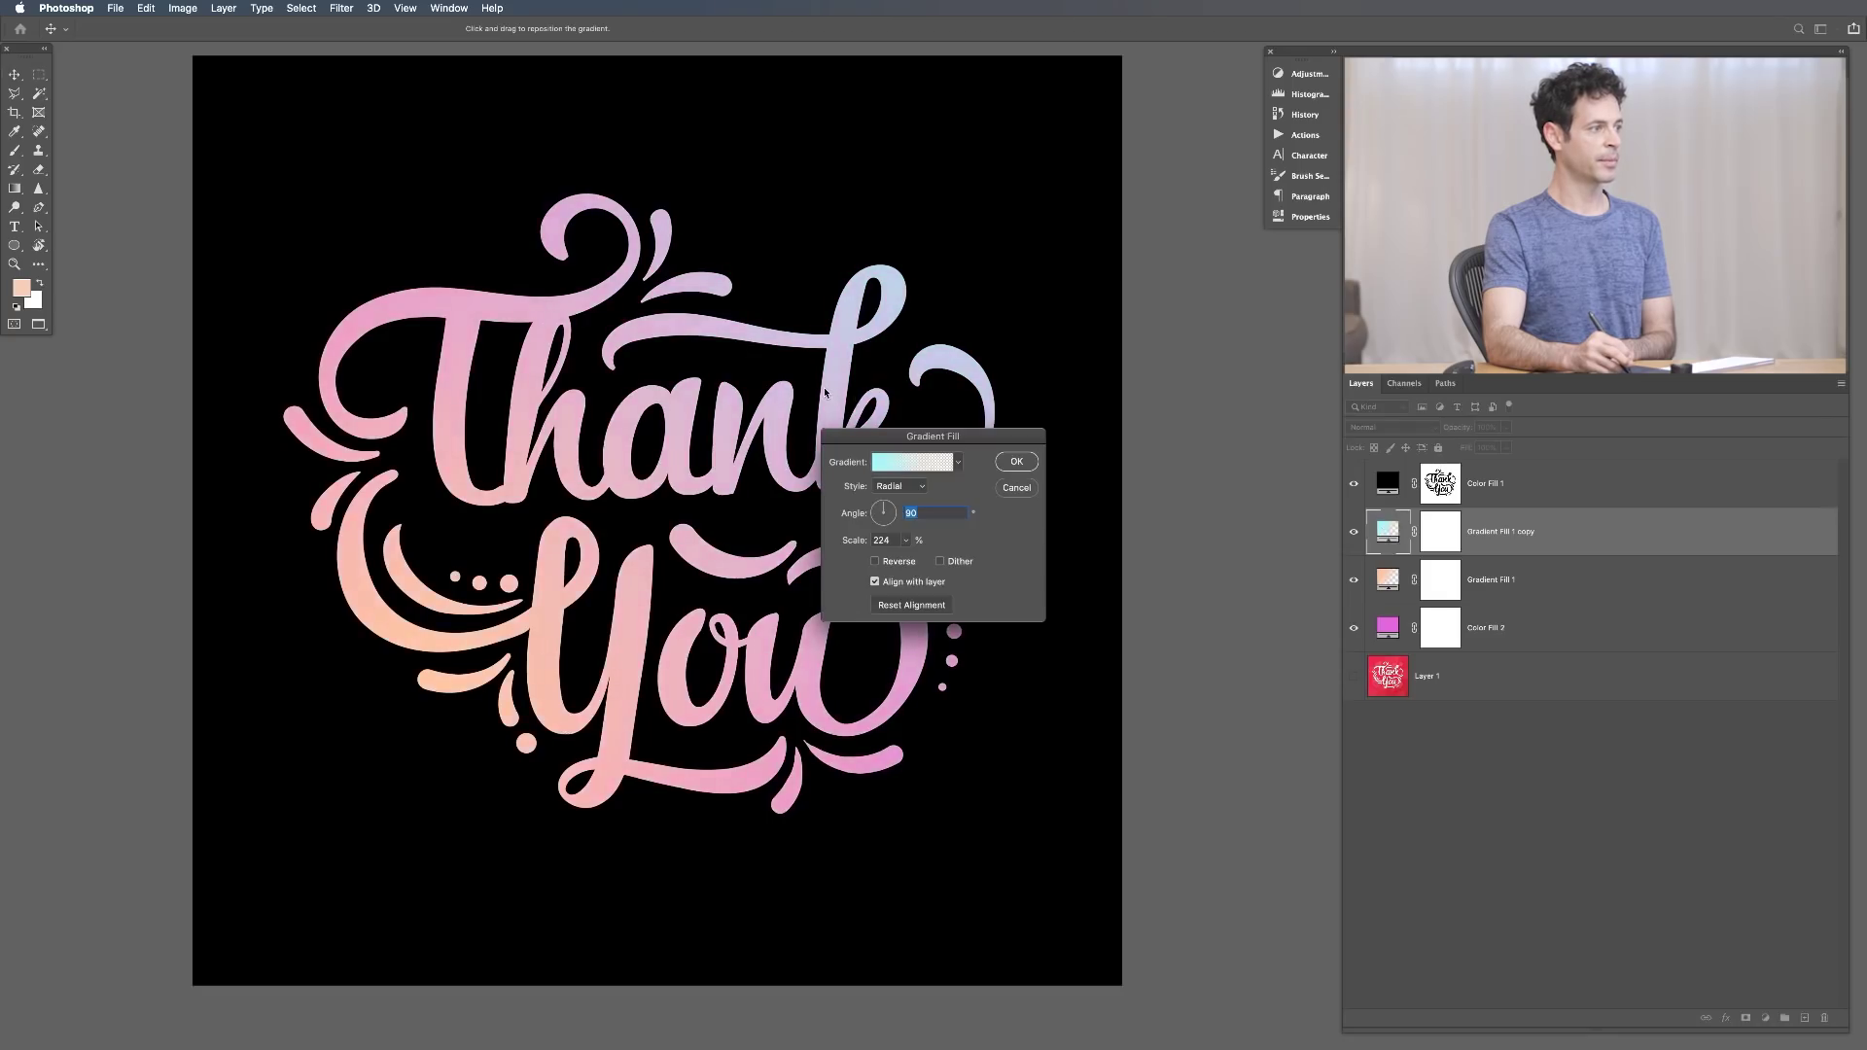
{"action": "left_click", "coordinate": [1017, 465]}
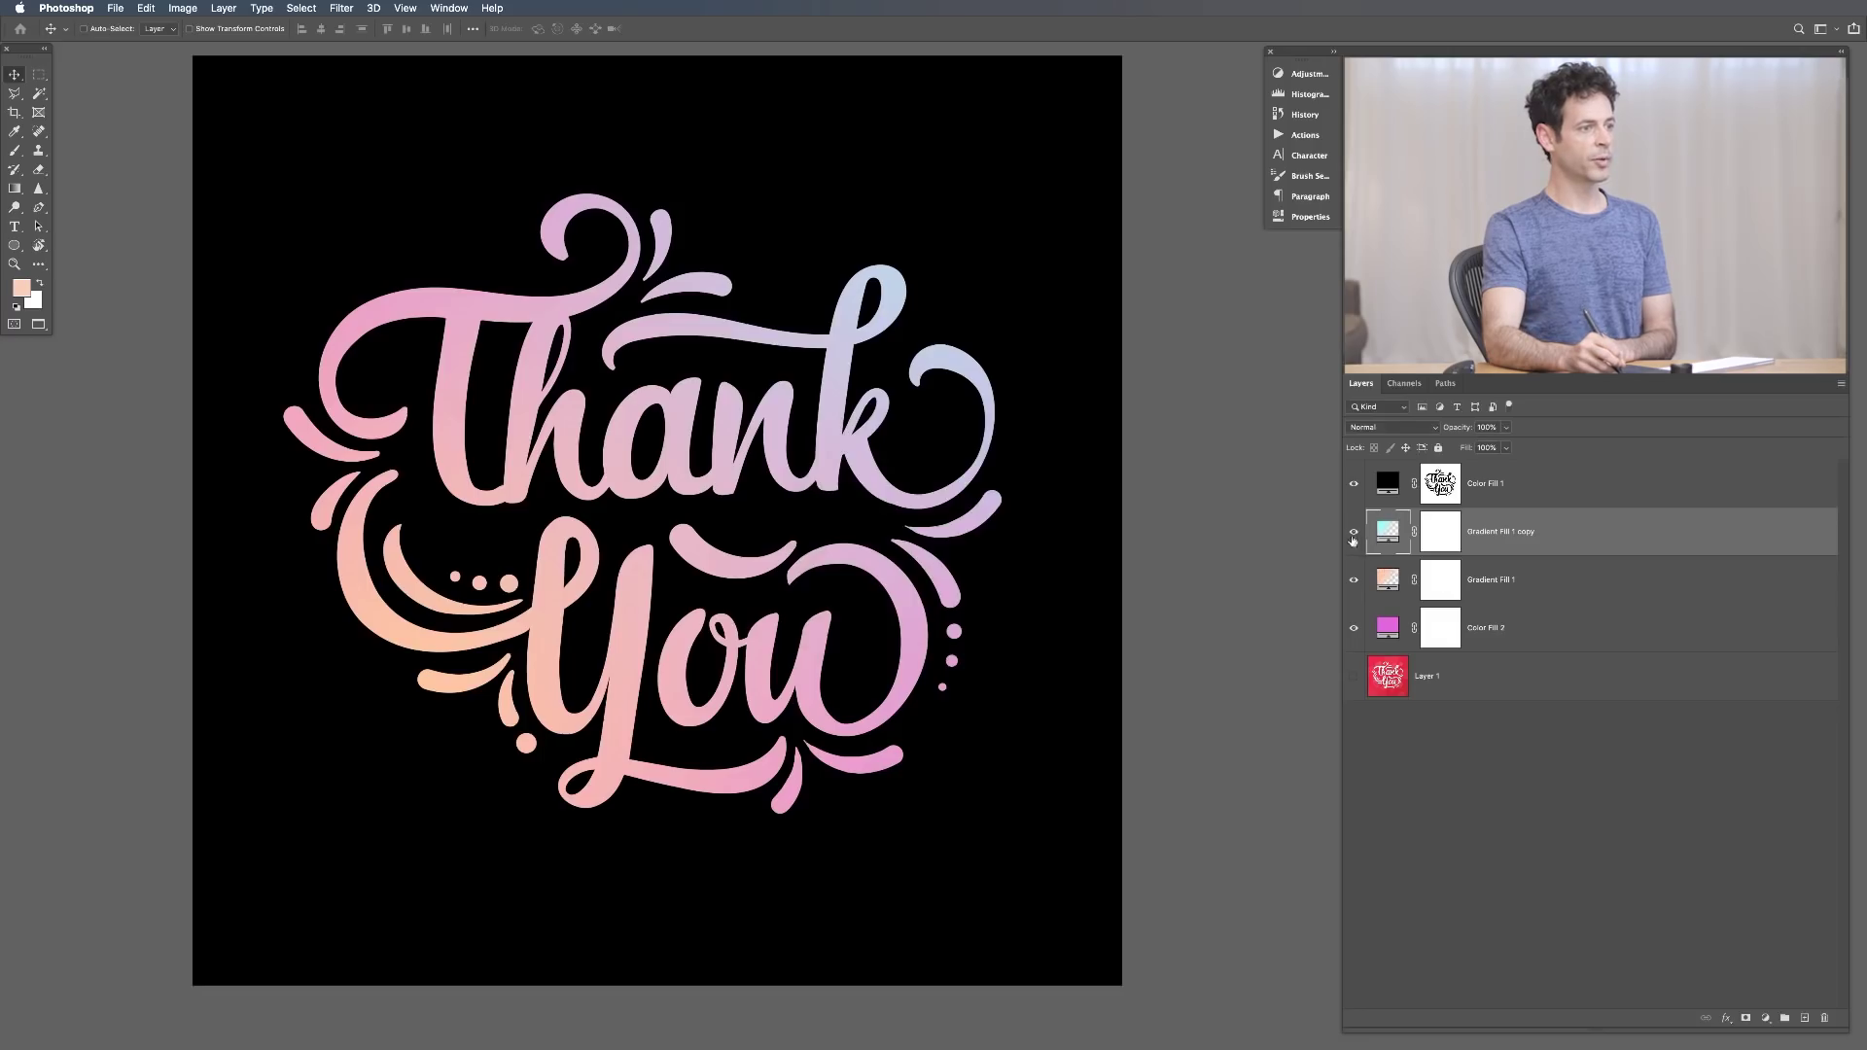
{"action": "left_click", "coordinate": [1352, 534]}
{"action": "left_click", "coordinate": [1347, 545]}
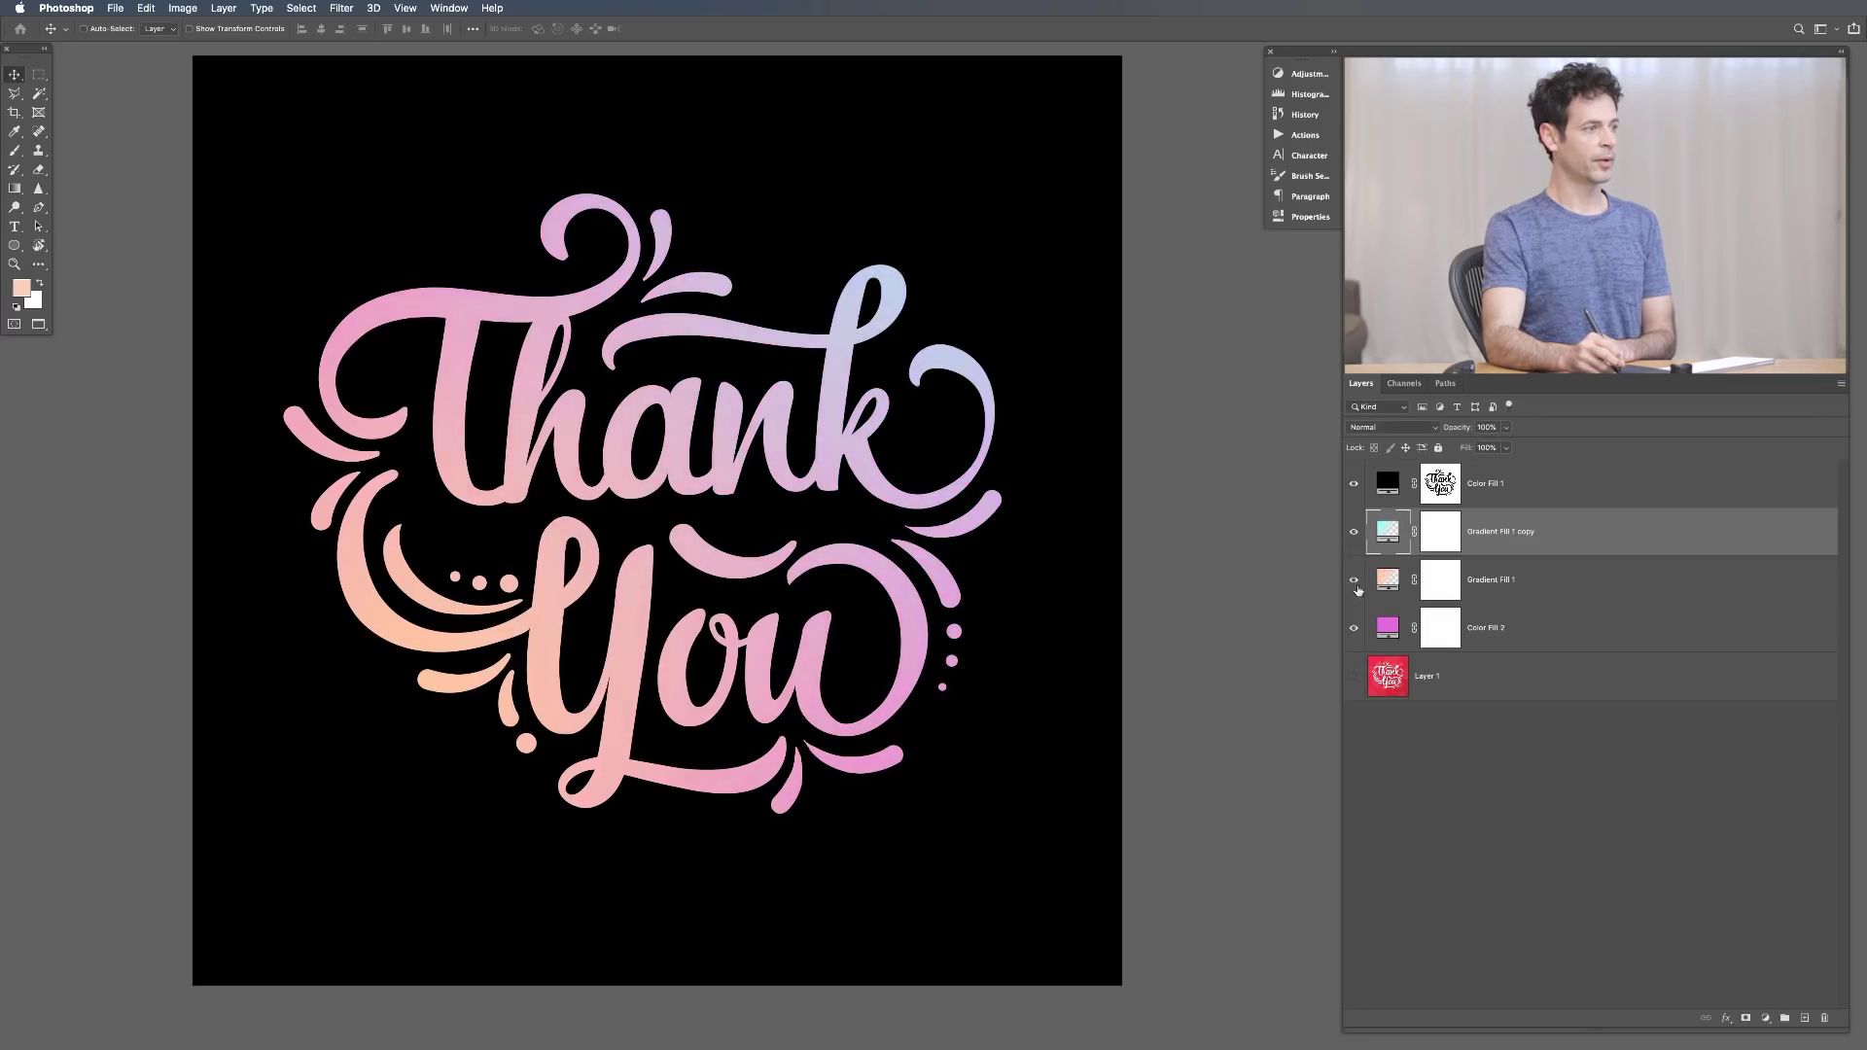
{"action": "left_click", "coordinate": [1354, 580]}
{"action": "left_click", "coordinate": [1354, 580]}
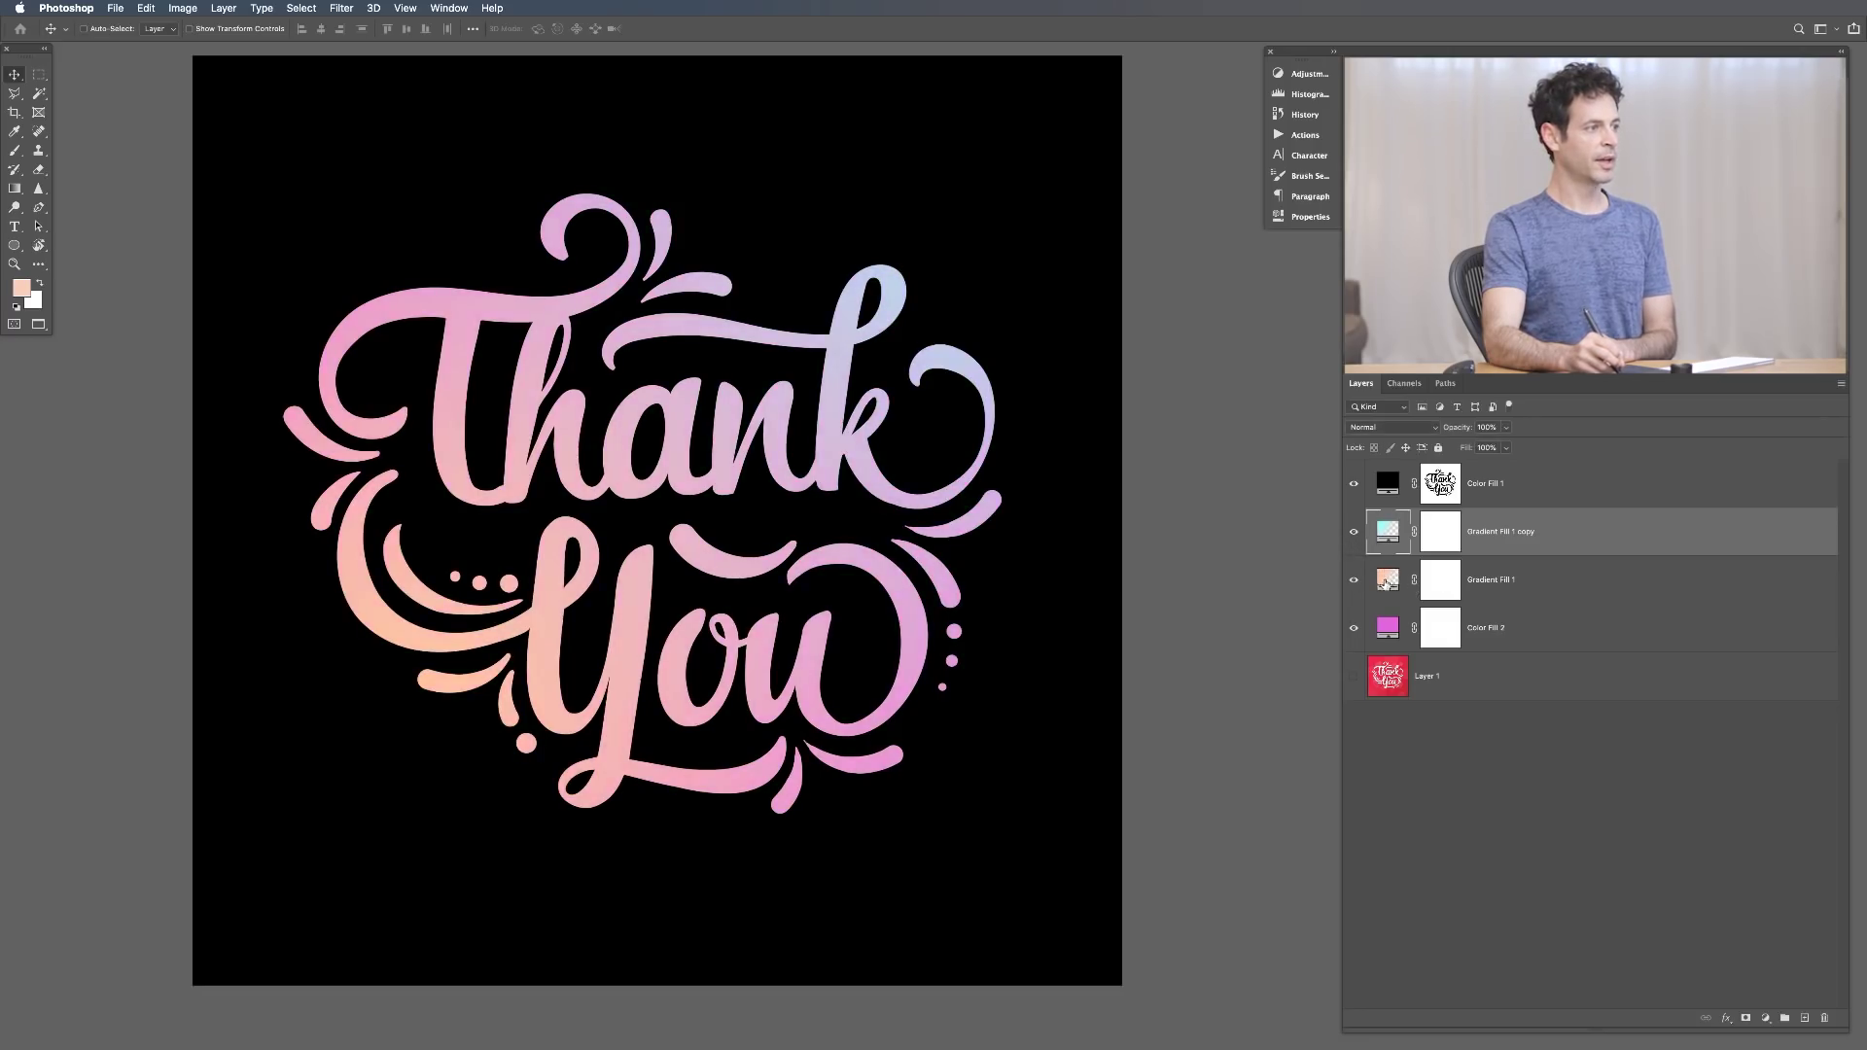
Reduce the peach gradient's scale to 84%, reposition its center at the lower left of the lettering, and apply it
{"action": "double_click", "coordinate": [1385, 584]}
{"action": "left_click_drag", "start_coordinate": [873, 544], "coordinate": [852, 540]}
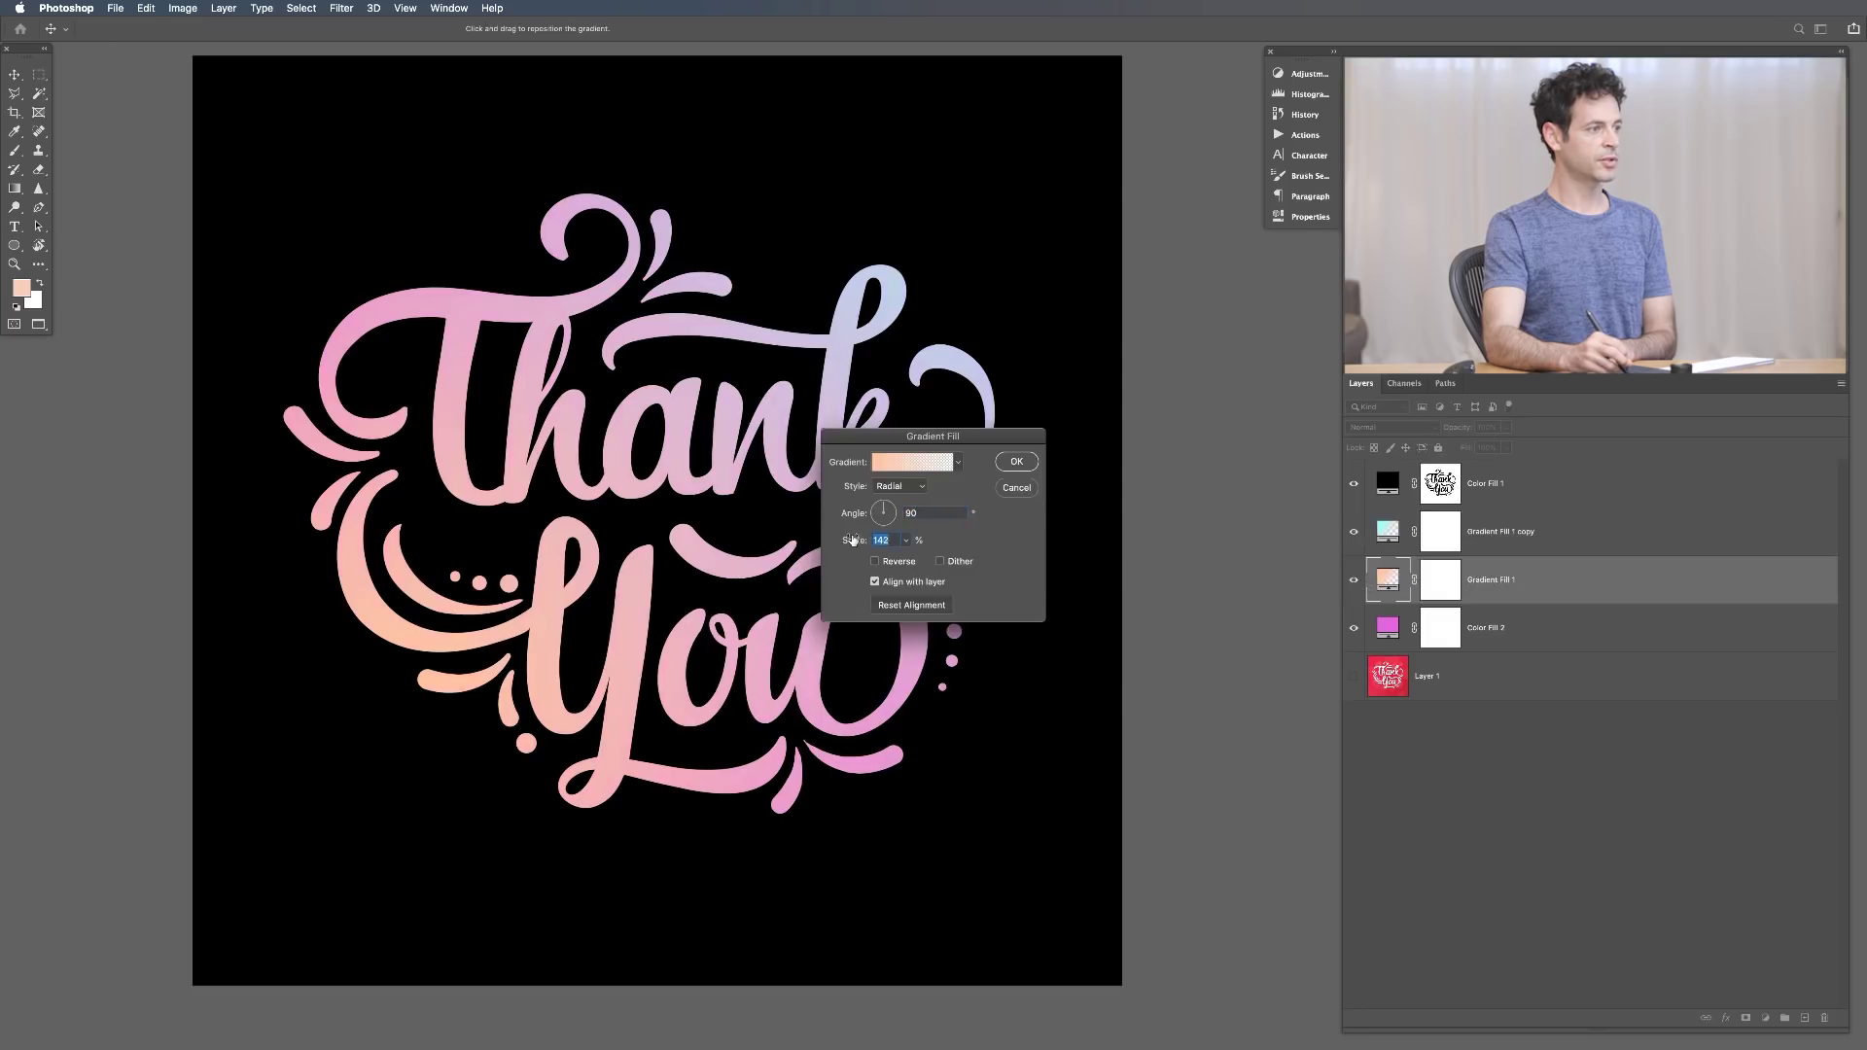
{"action": "key", "text": "shift+Tab"}
{"action": "left_click_drag", "start_coordinate": [860, 542], "coordinate": [850, 547]}
{"action": "key", "text": "shift+Tab"}
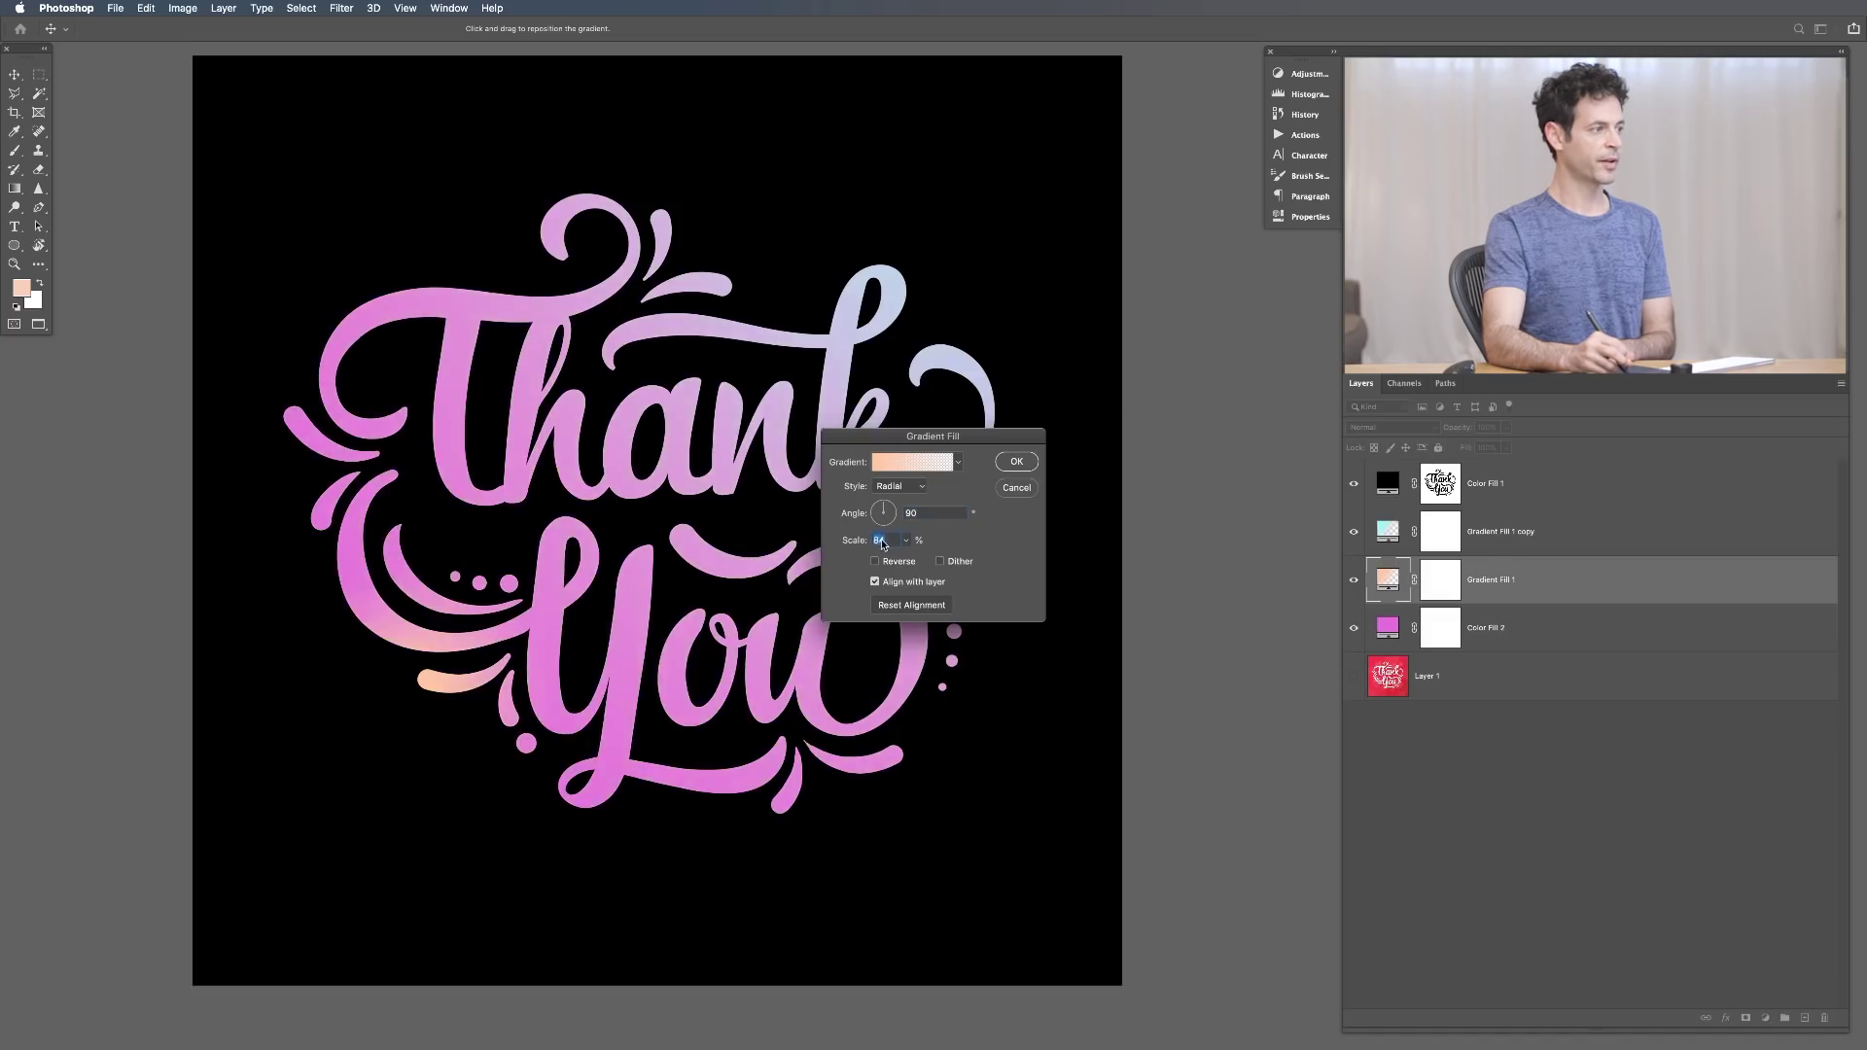
{"action": "key", "text": "shift+Tab"}
{"action": "left_click_drag", "start_coordinate": [581, 783], "coordinate": [541, 709]}
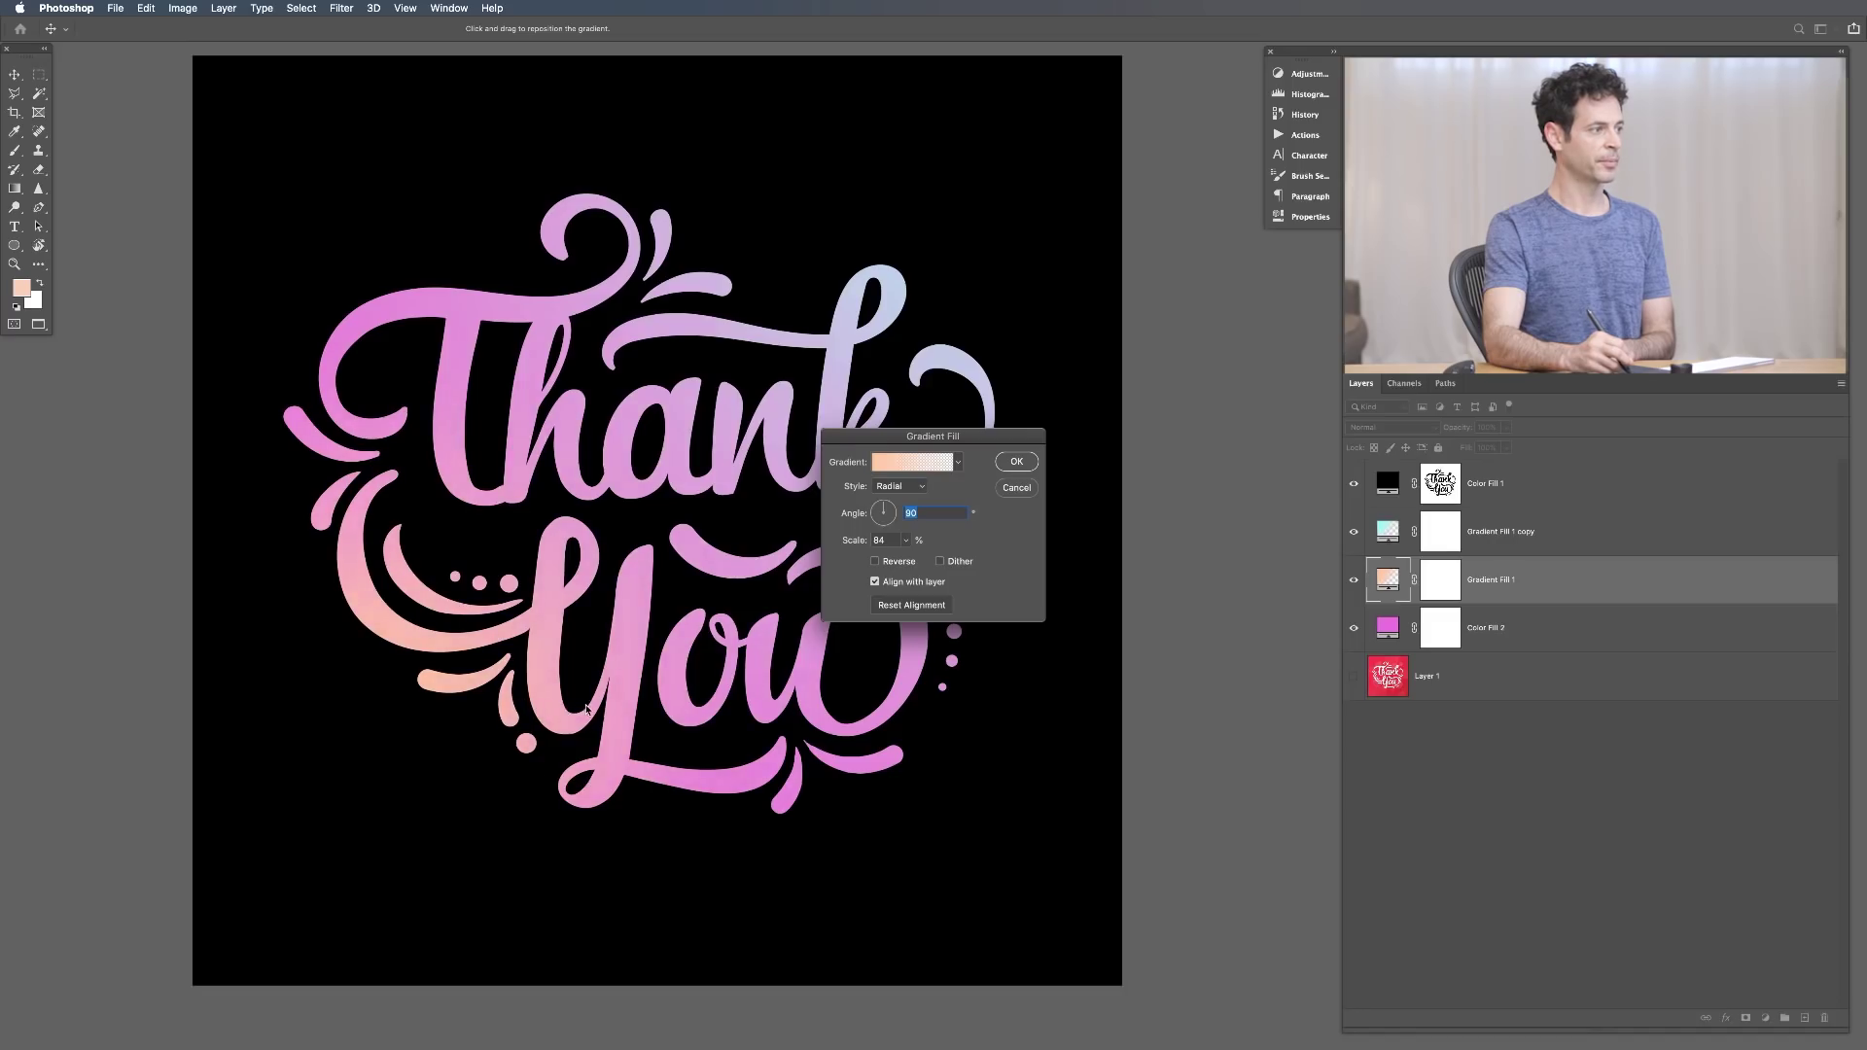
{"action": "left_click", "coordinate": [1017, 462]}
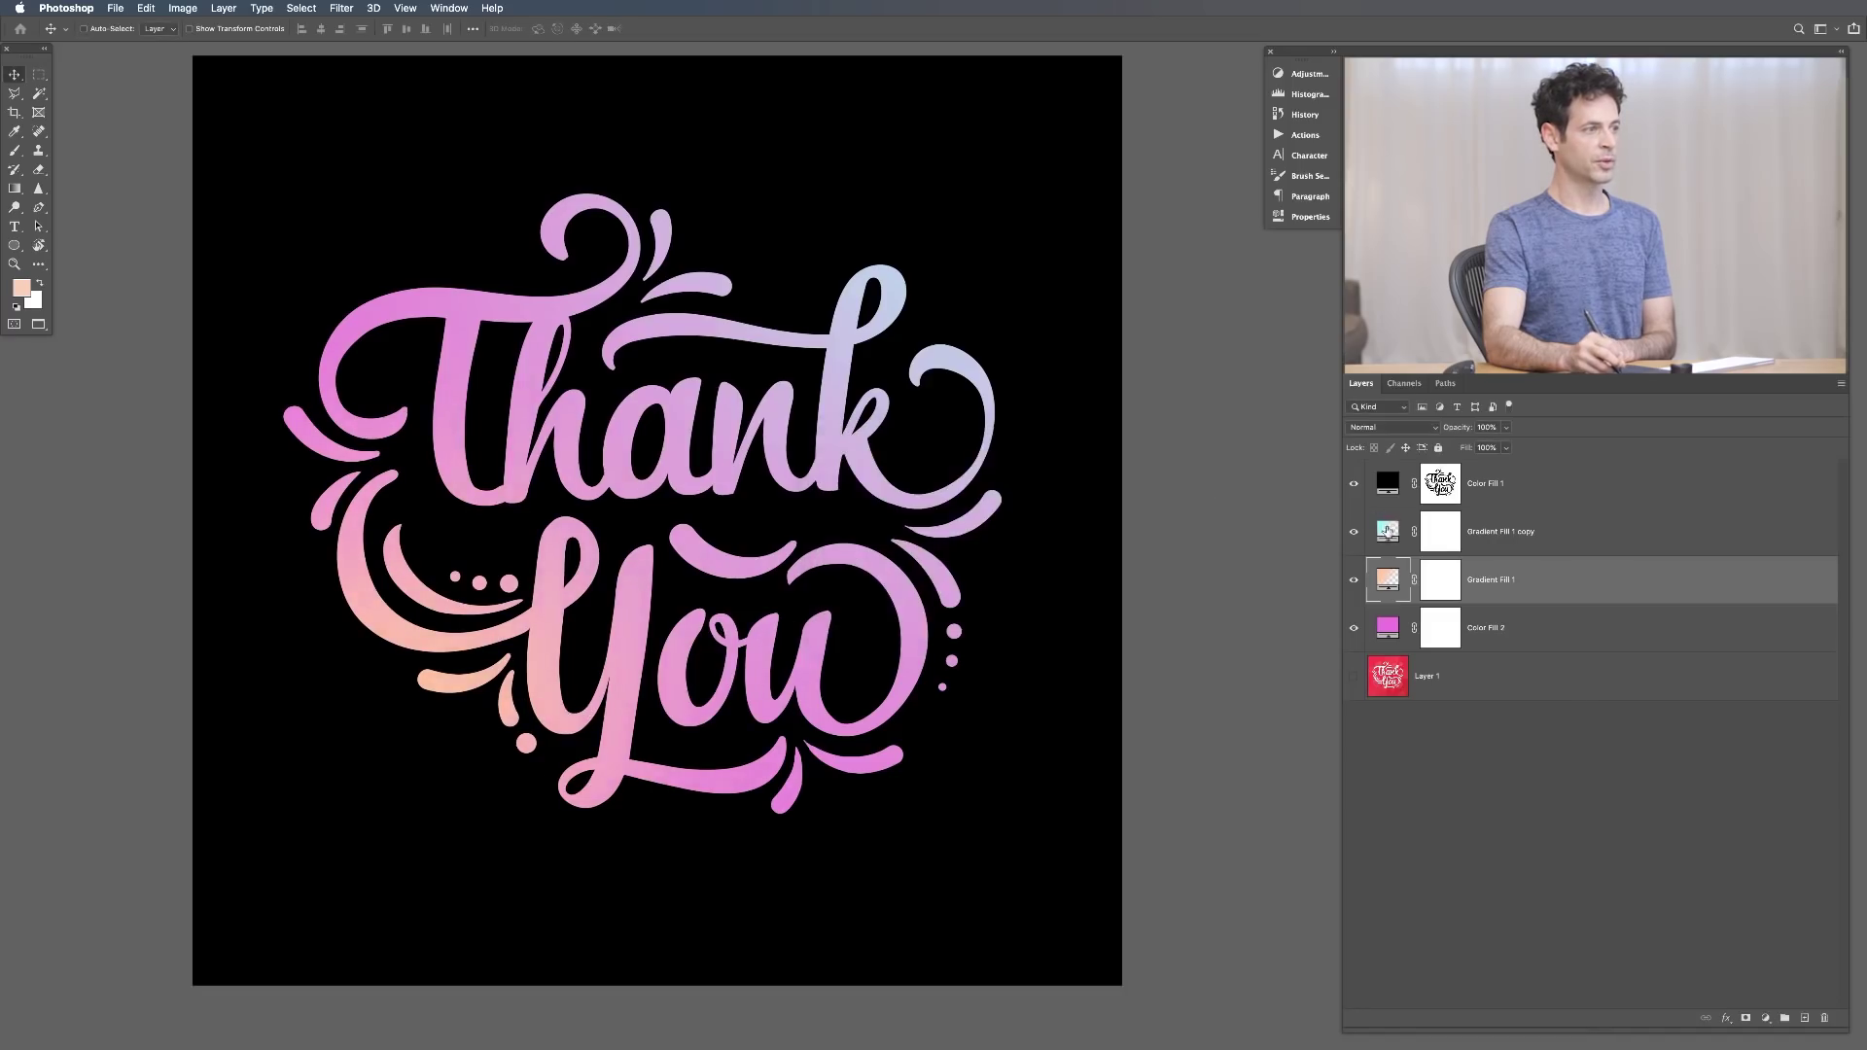
Shrink and reposition the cyan gradient at the lettering's upper right, and compare the result with the magenta fill hidden and shown
{"action": "left_click", "coordinate": [1391, 533]}
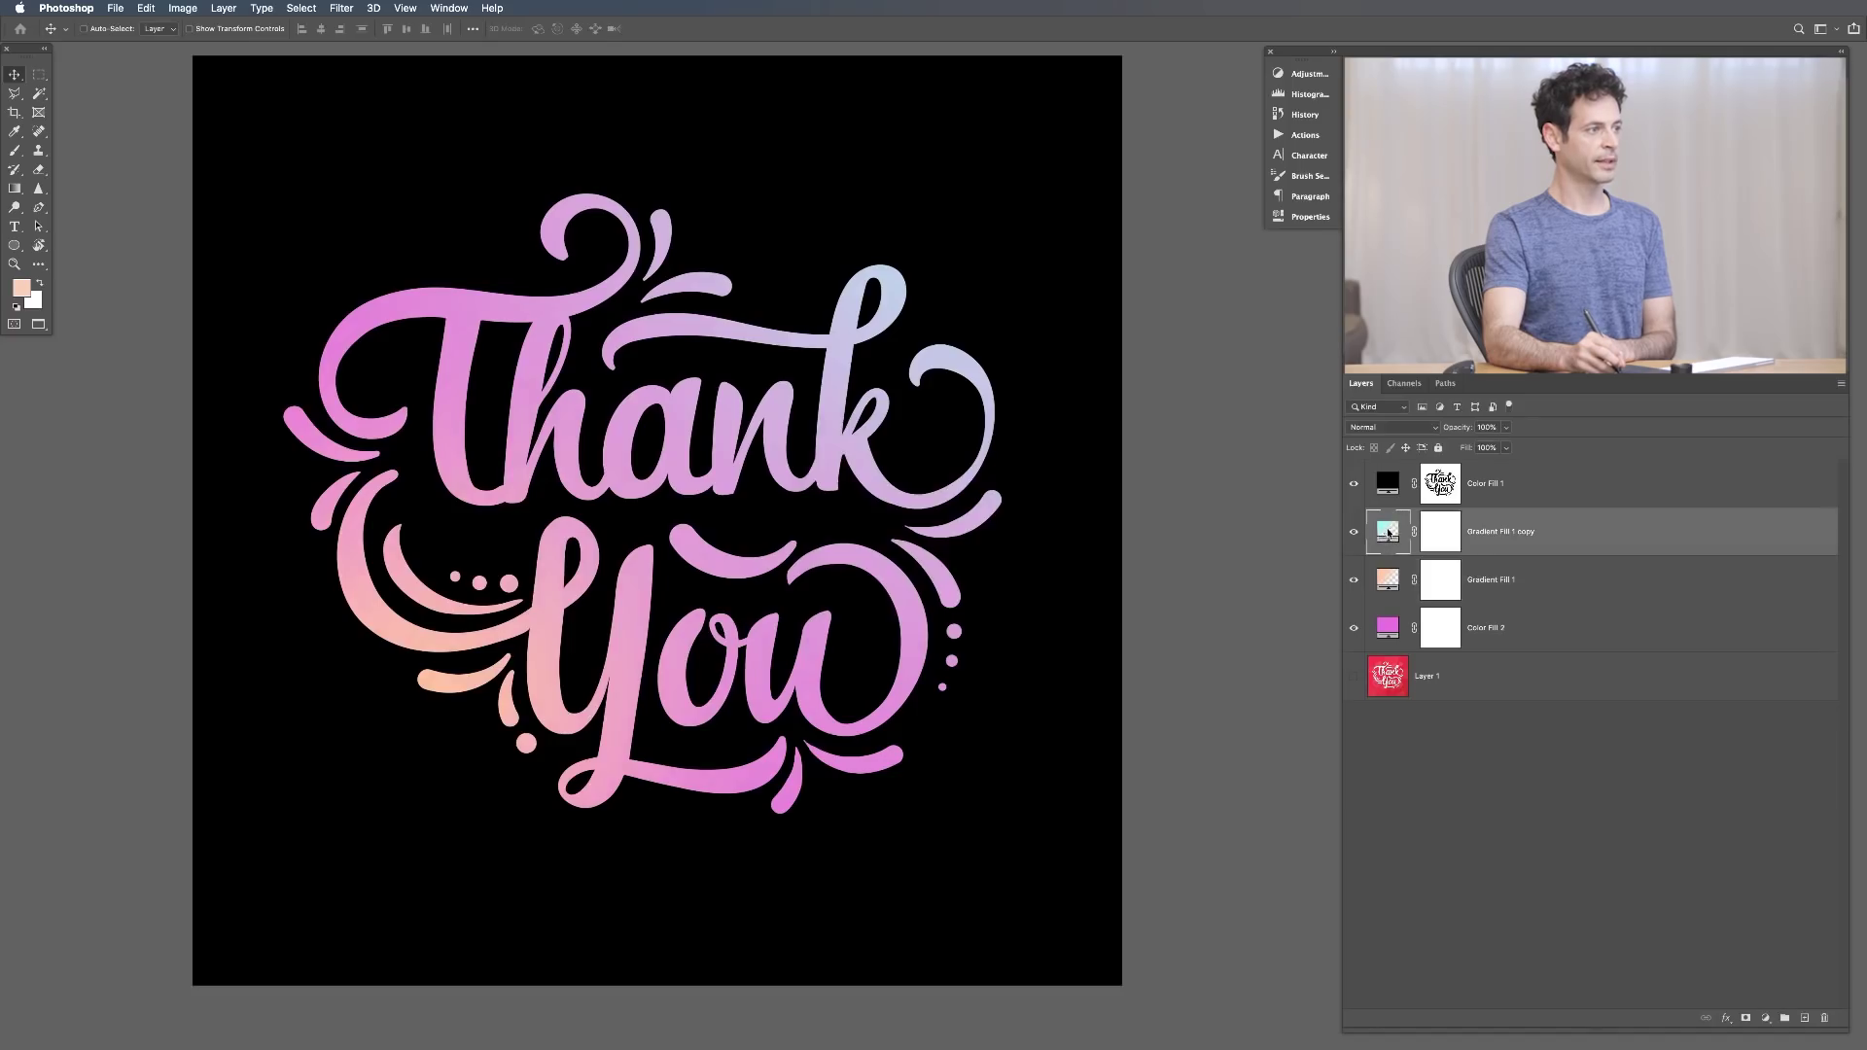
{"action": "double_click", "coordinate": [1389, 534]}
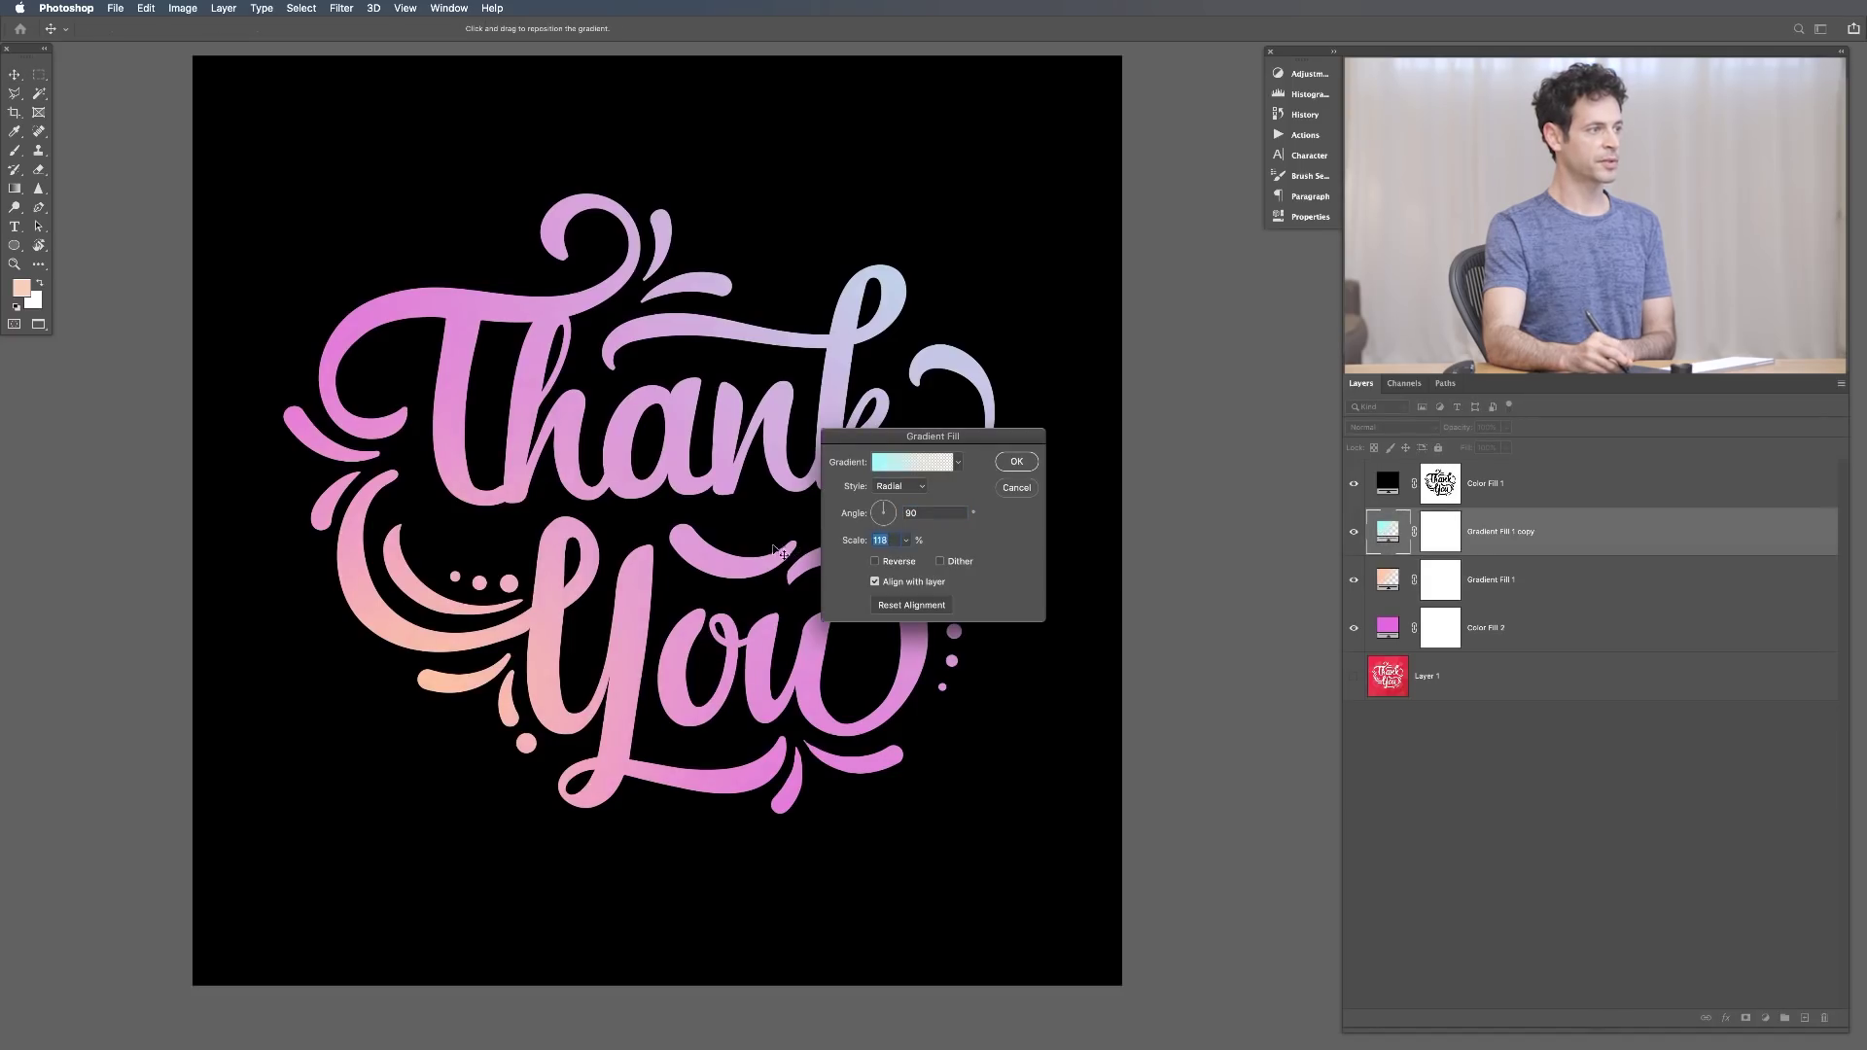
{"action": "key", "text": "Up"}
{"action": "key", "text": "Up"}
{"action": "key", "text": "Up"}
{"action": "key", "text": "Up"}
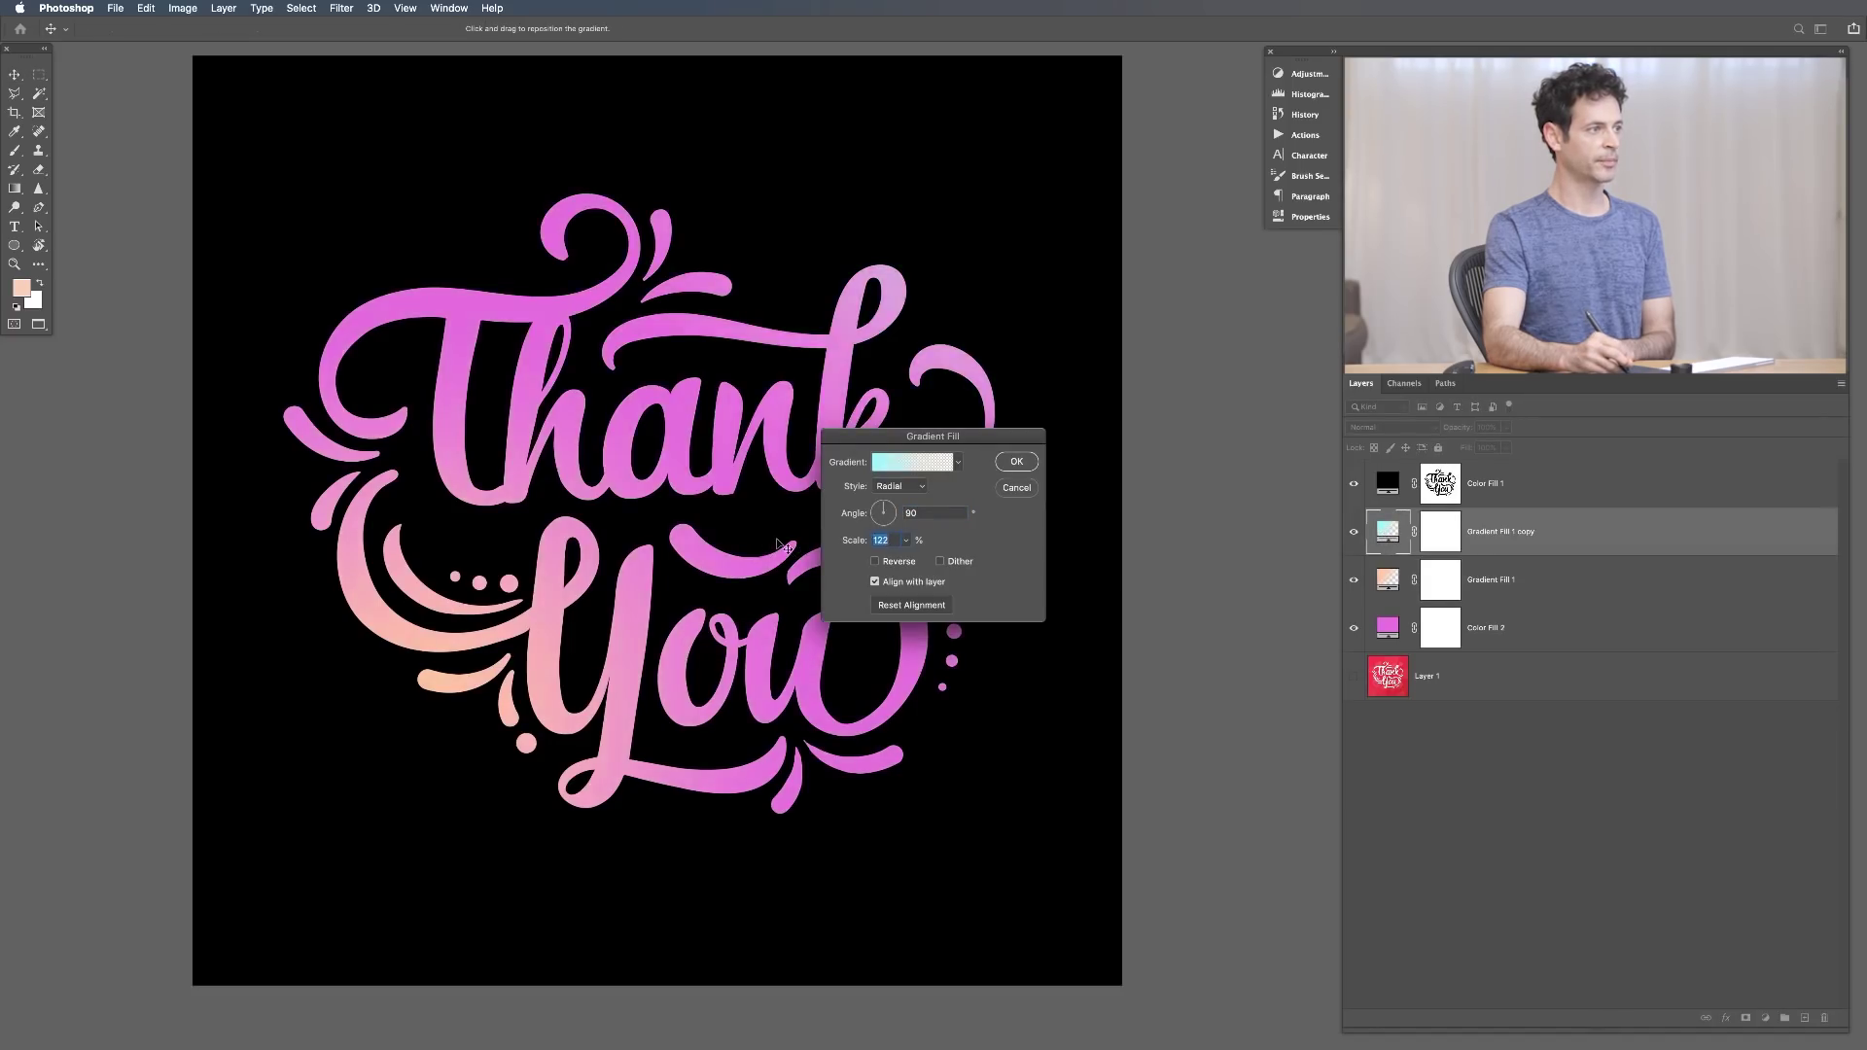
{"action": "key", "text": "shift+Tab"}
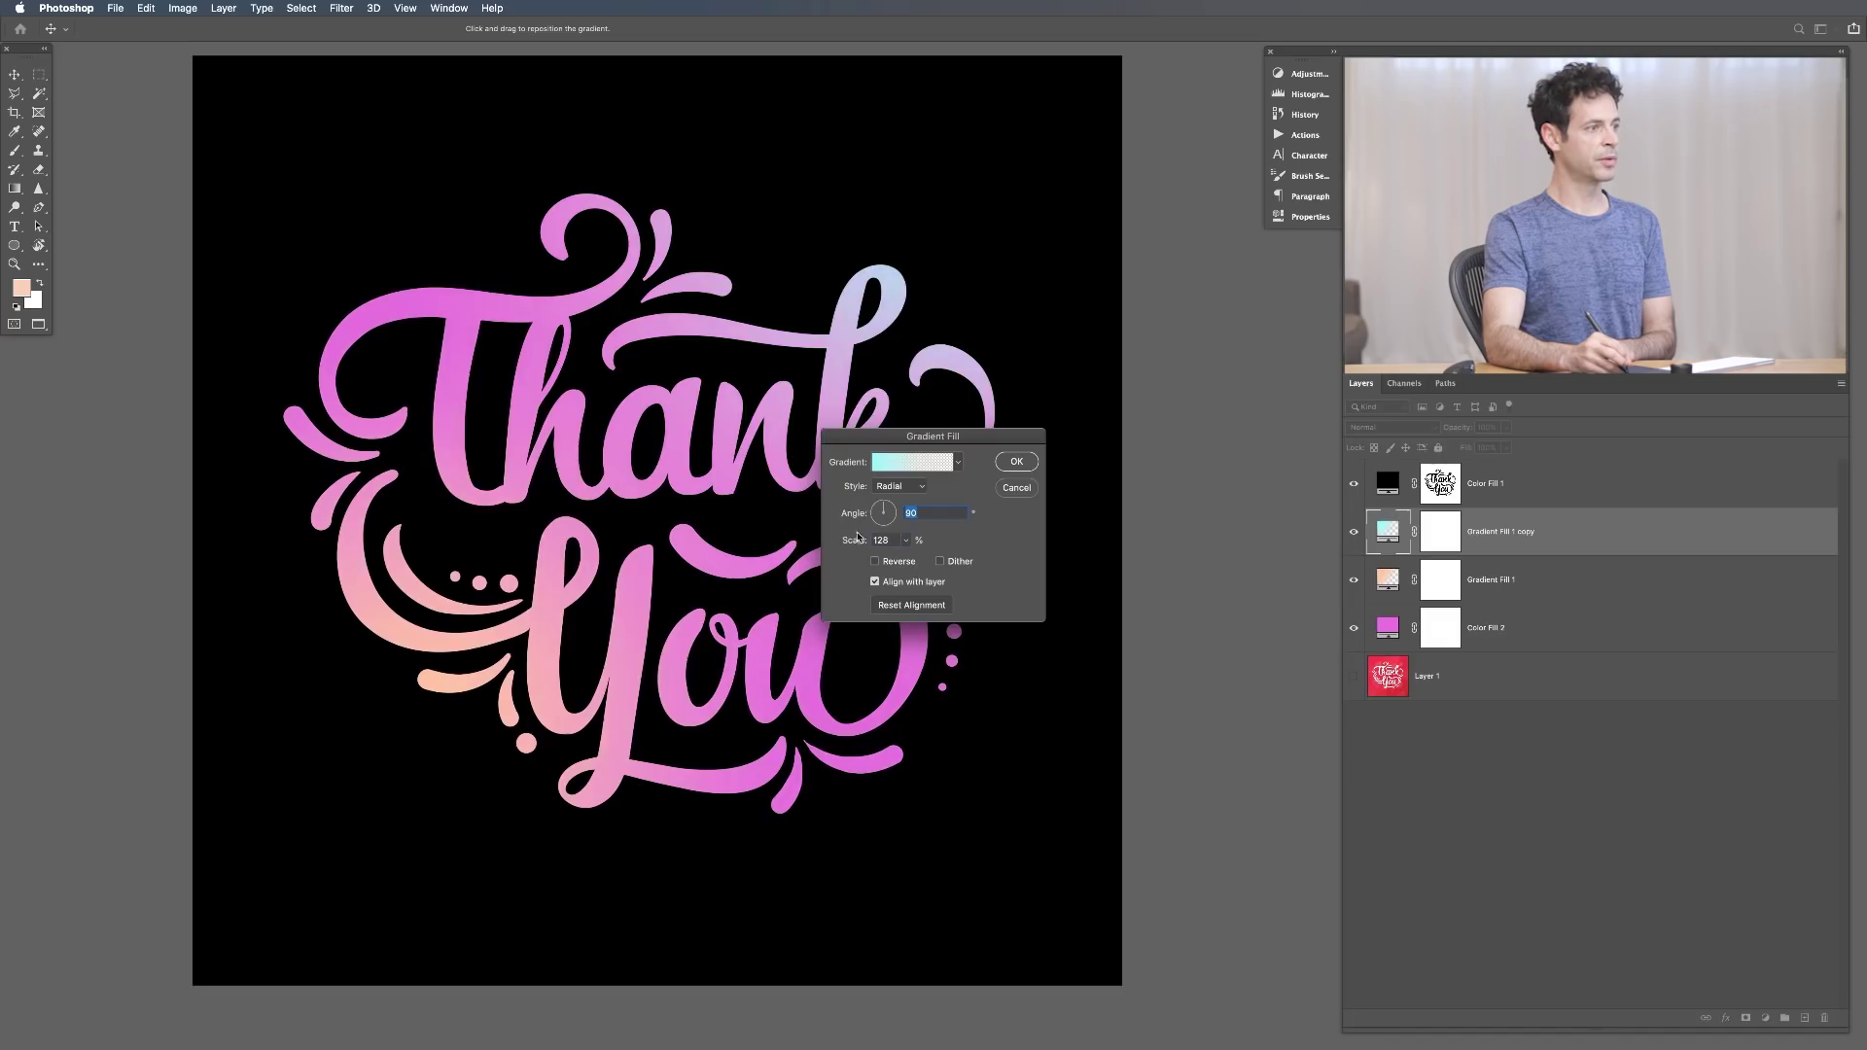
{"action": "left_click_drag", "start_coordinate": [860, 544], "coordinate": [878, 545]}
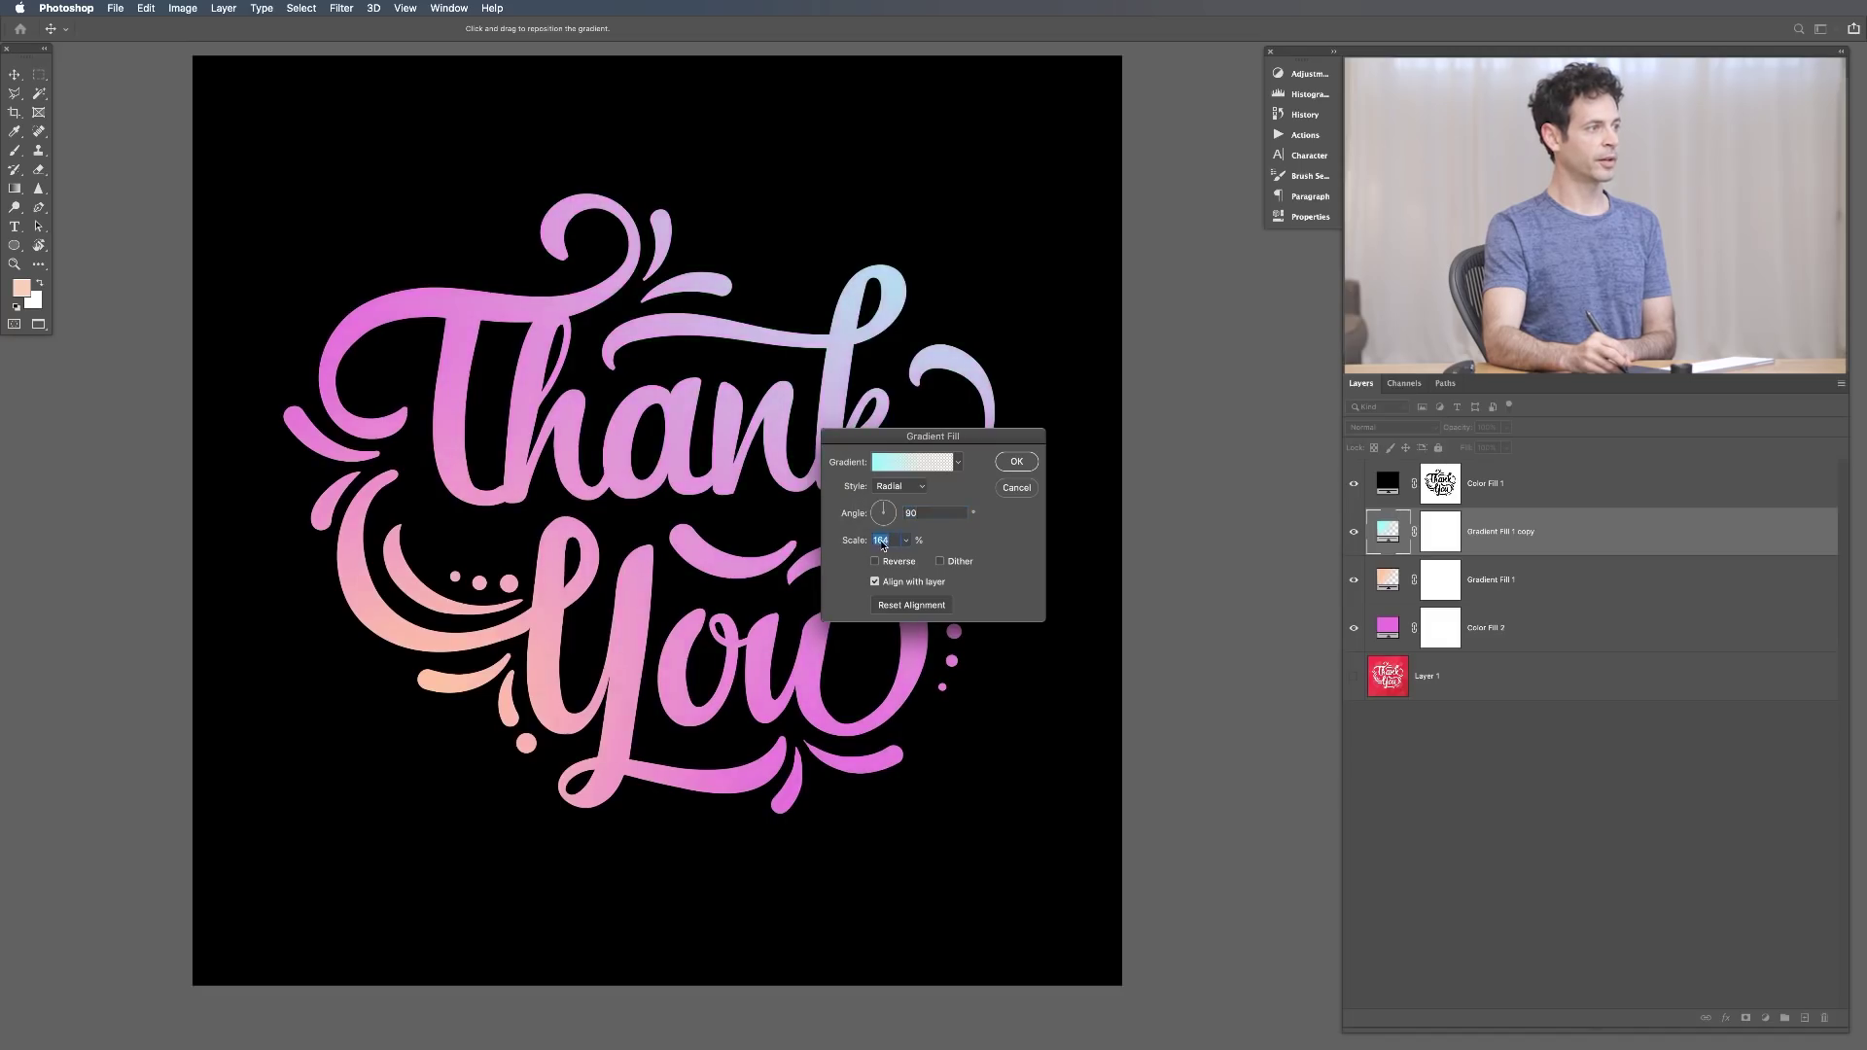
{"action": "left_click", "coordinate": [1016, 462]}
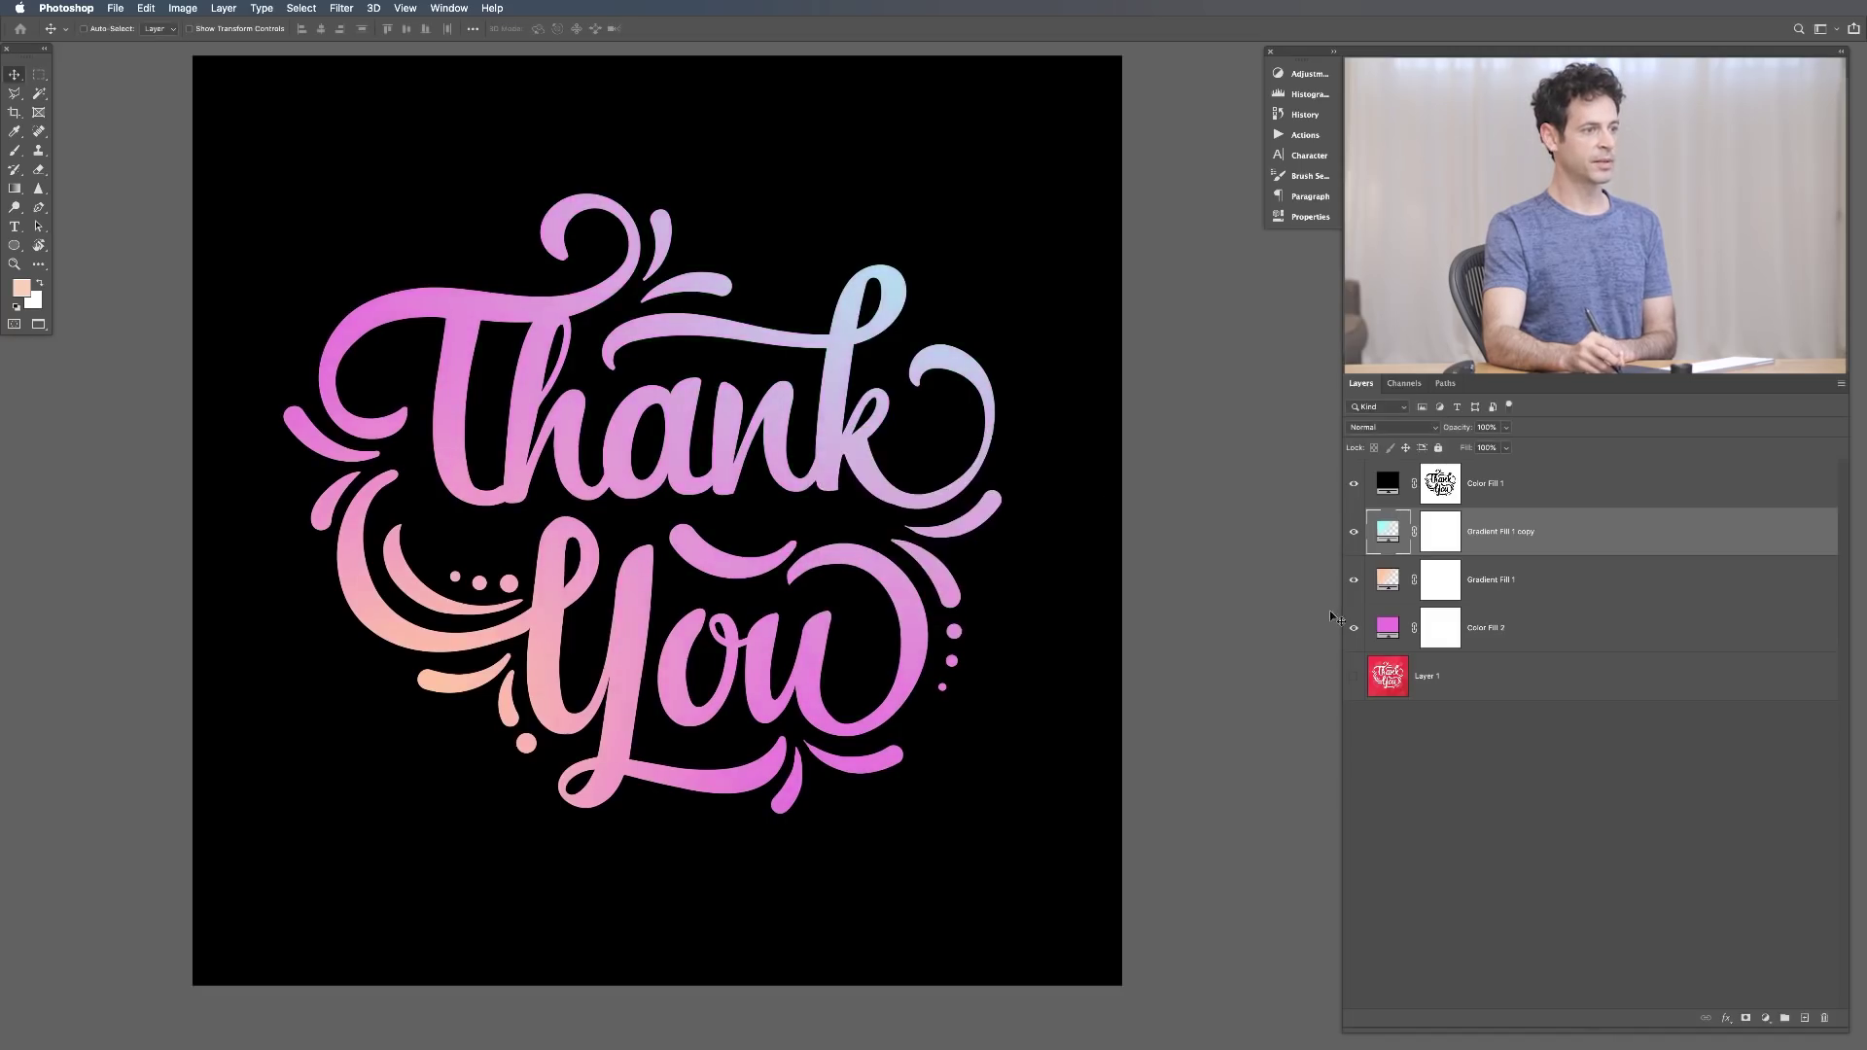
{"action": "left_click", "coordinate": [1353, 630]}
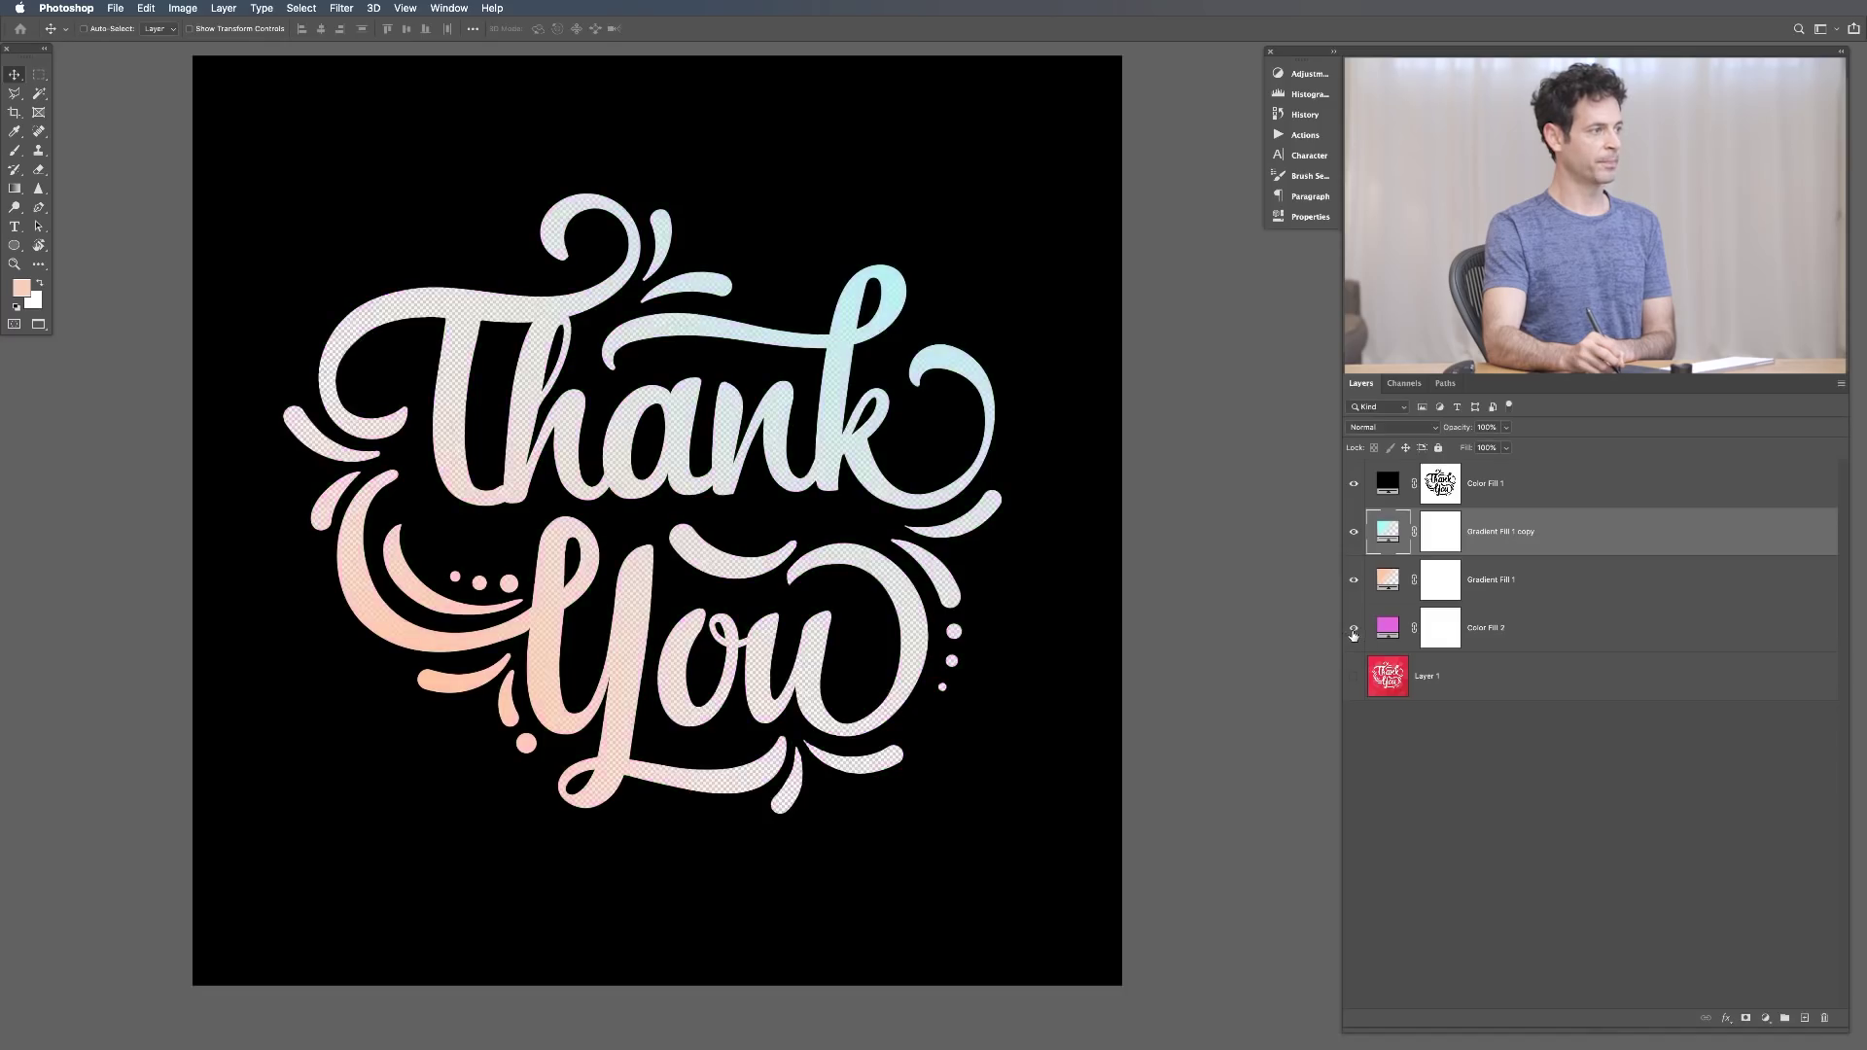
{"action": "left_click", "coordinate": [1353, 631]}
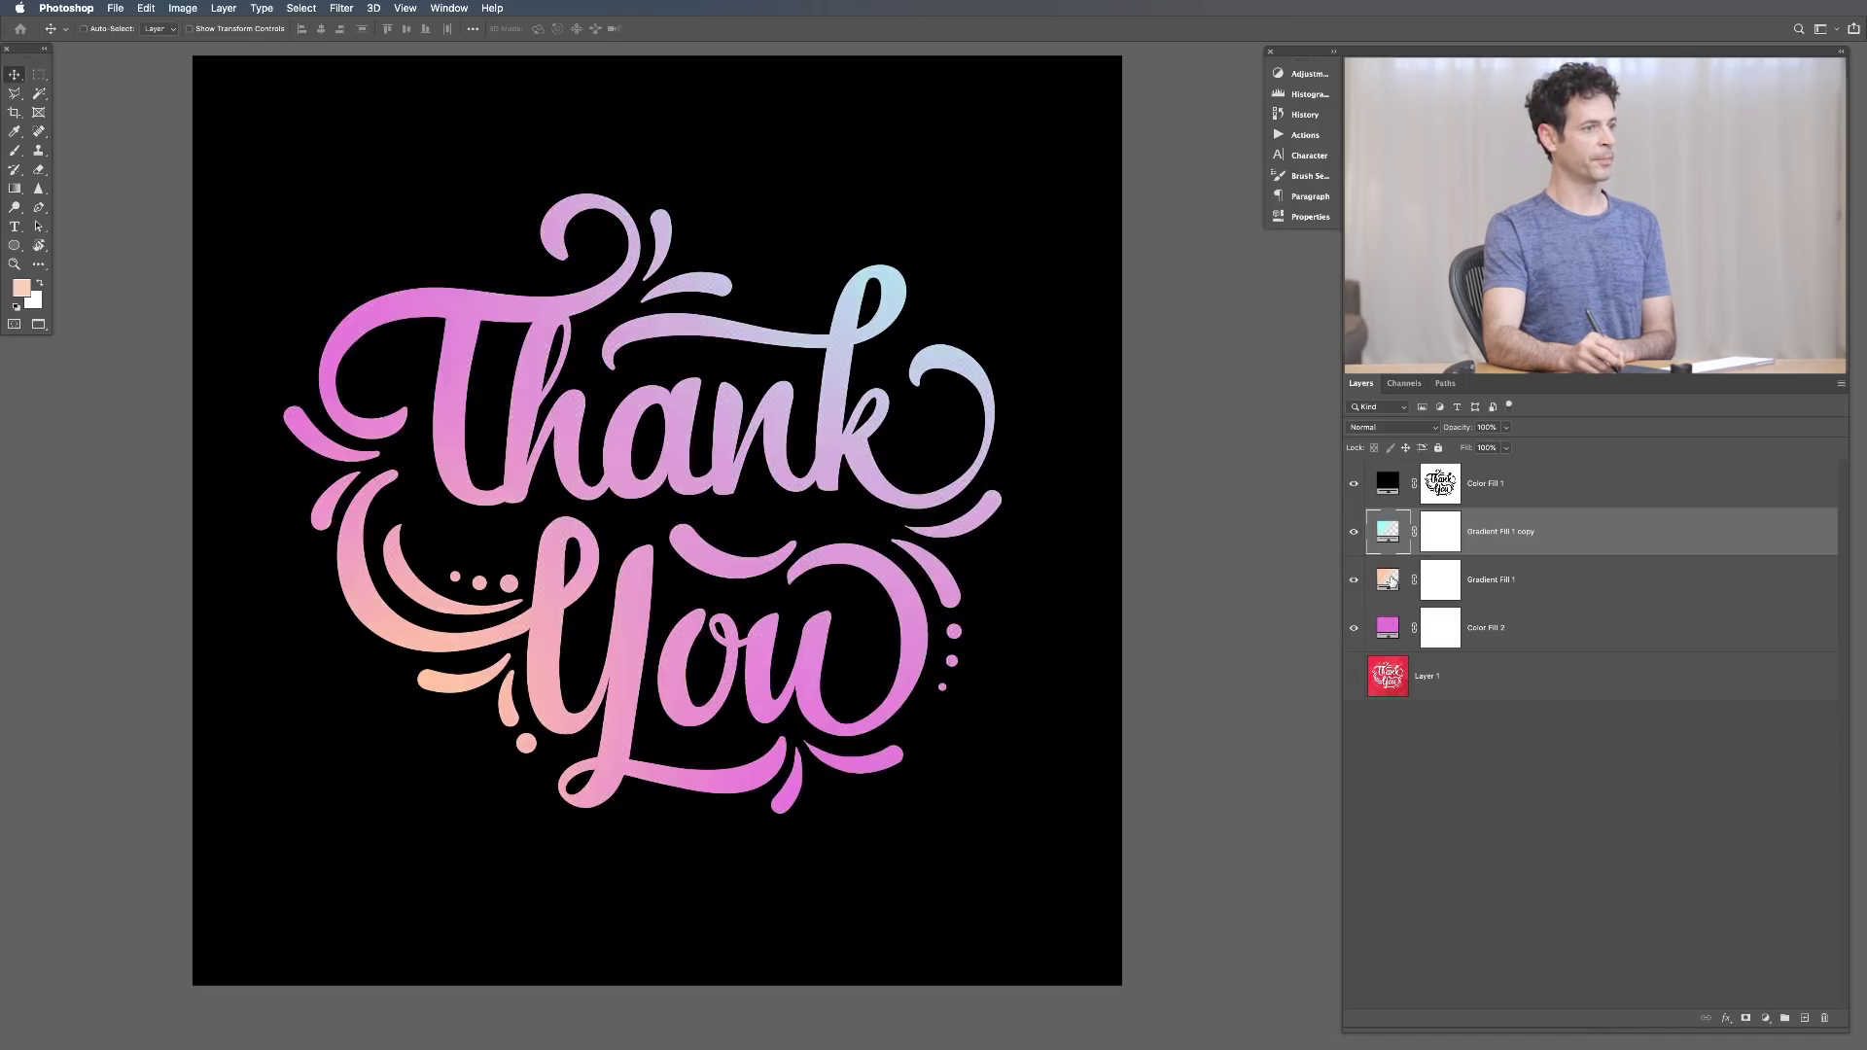
Change the peach gradient's starting color stop to a coral tone, #ff8989, and apply the edited gradient fill
{"action": "double_click", "coordinate": [1392, 581]}
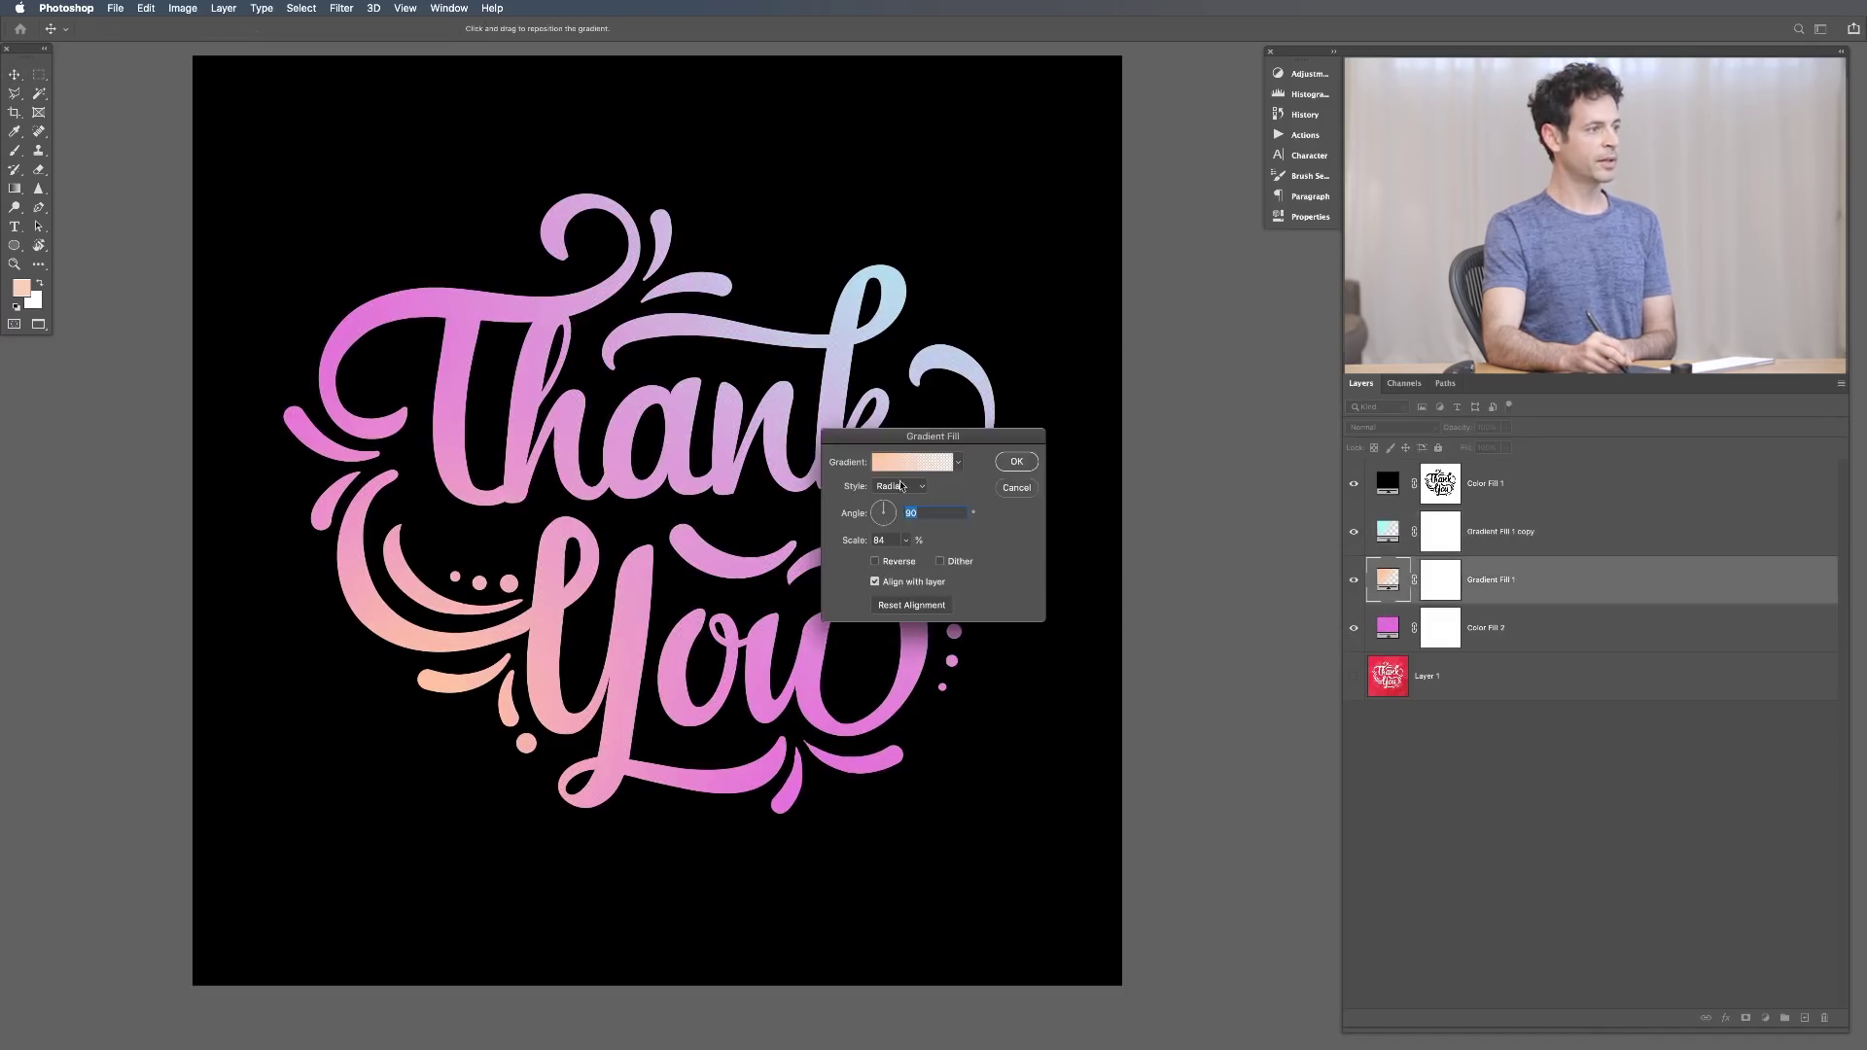
{"action": "left_click", "coordinate": [912, 462]}
{"action": "left_click", "coordinate": [915, 788]}
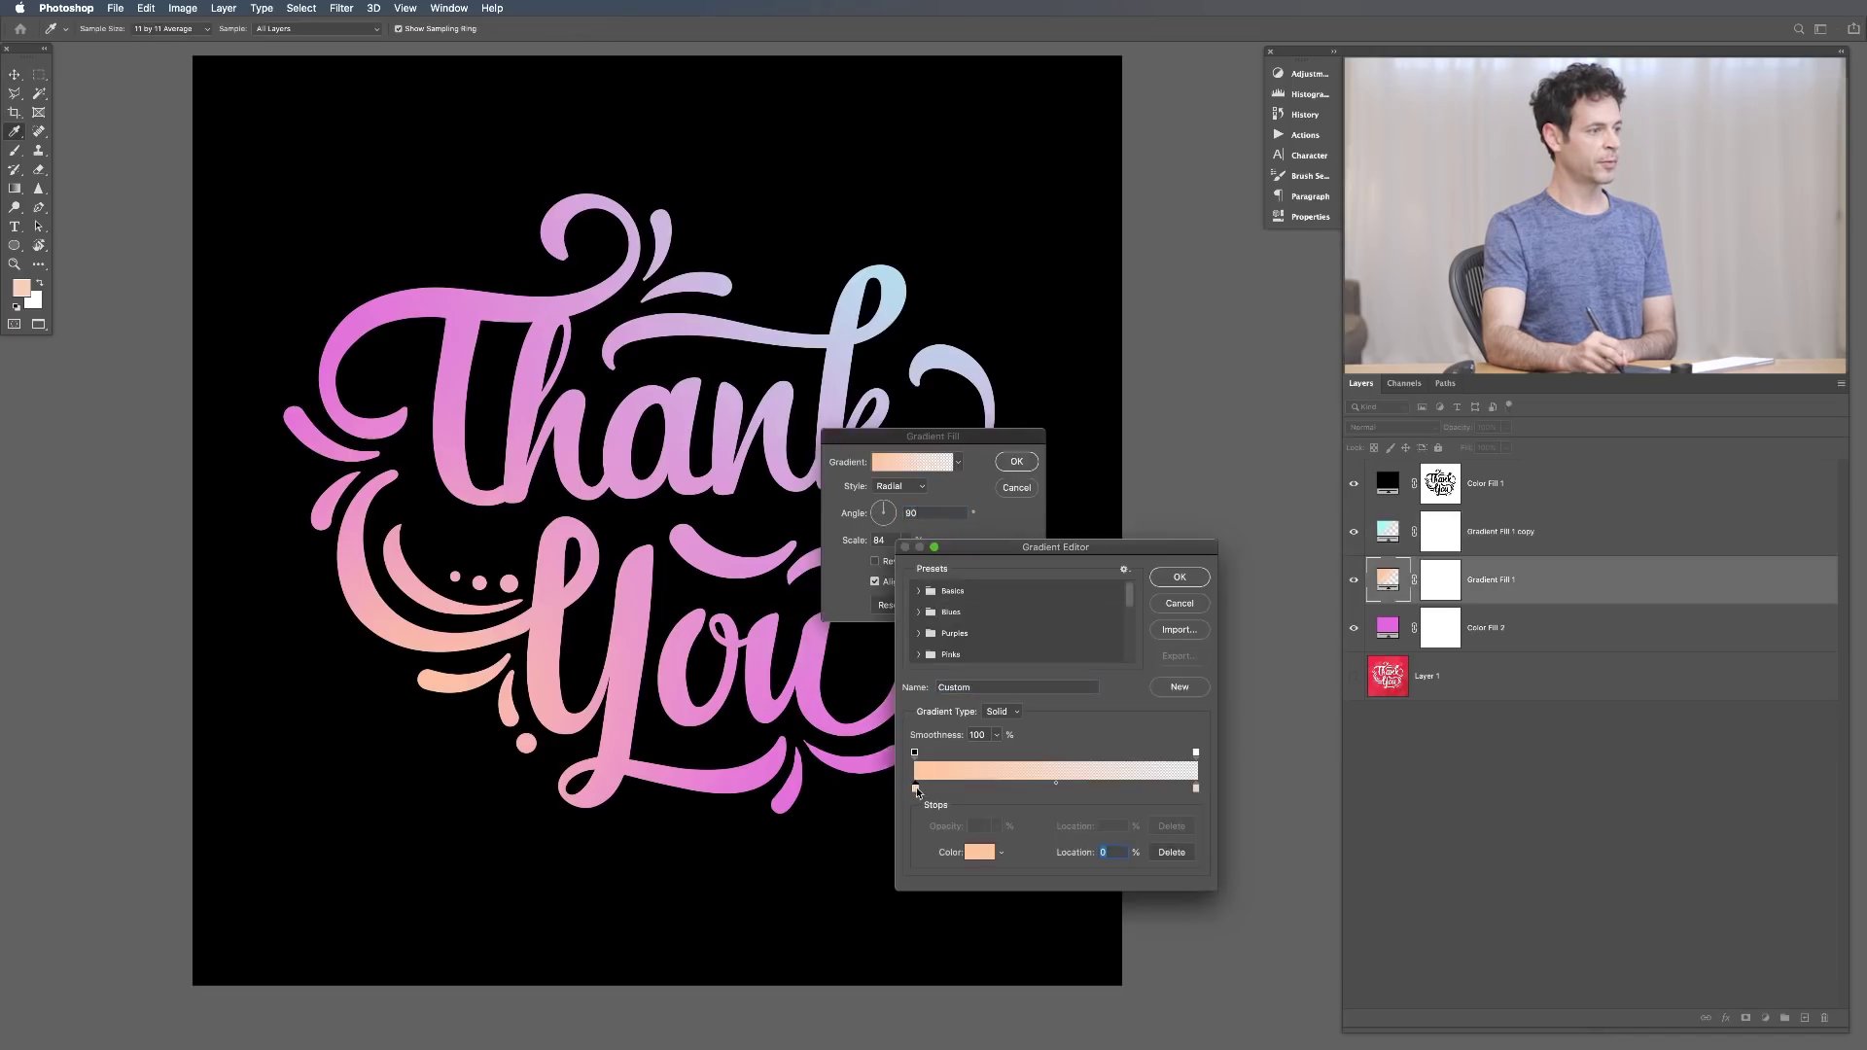
{"action": "left_click", "coordinate": [977, 853]}
{"action": "left_click_drag", "start_coordinate": [256, 694], "coordinate": [293, 618]}
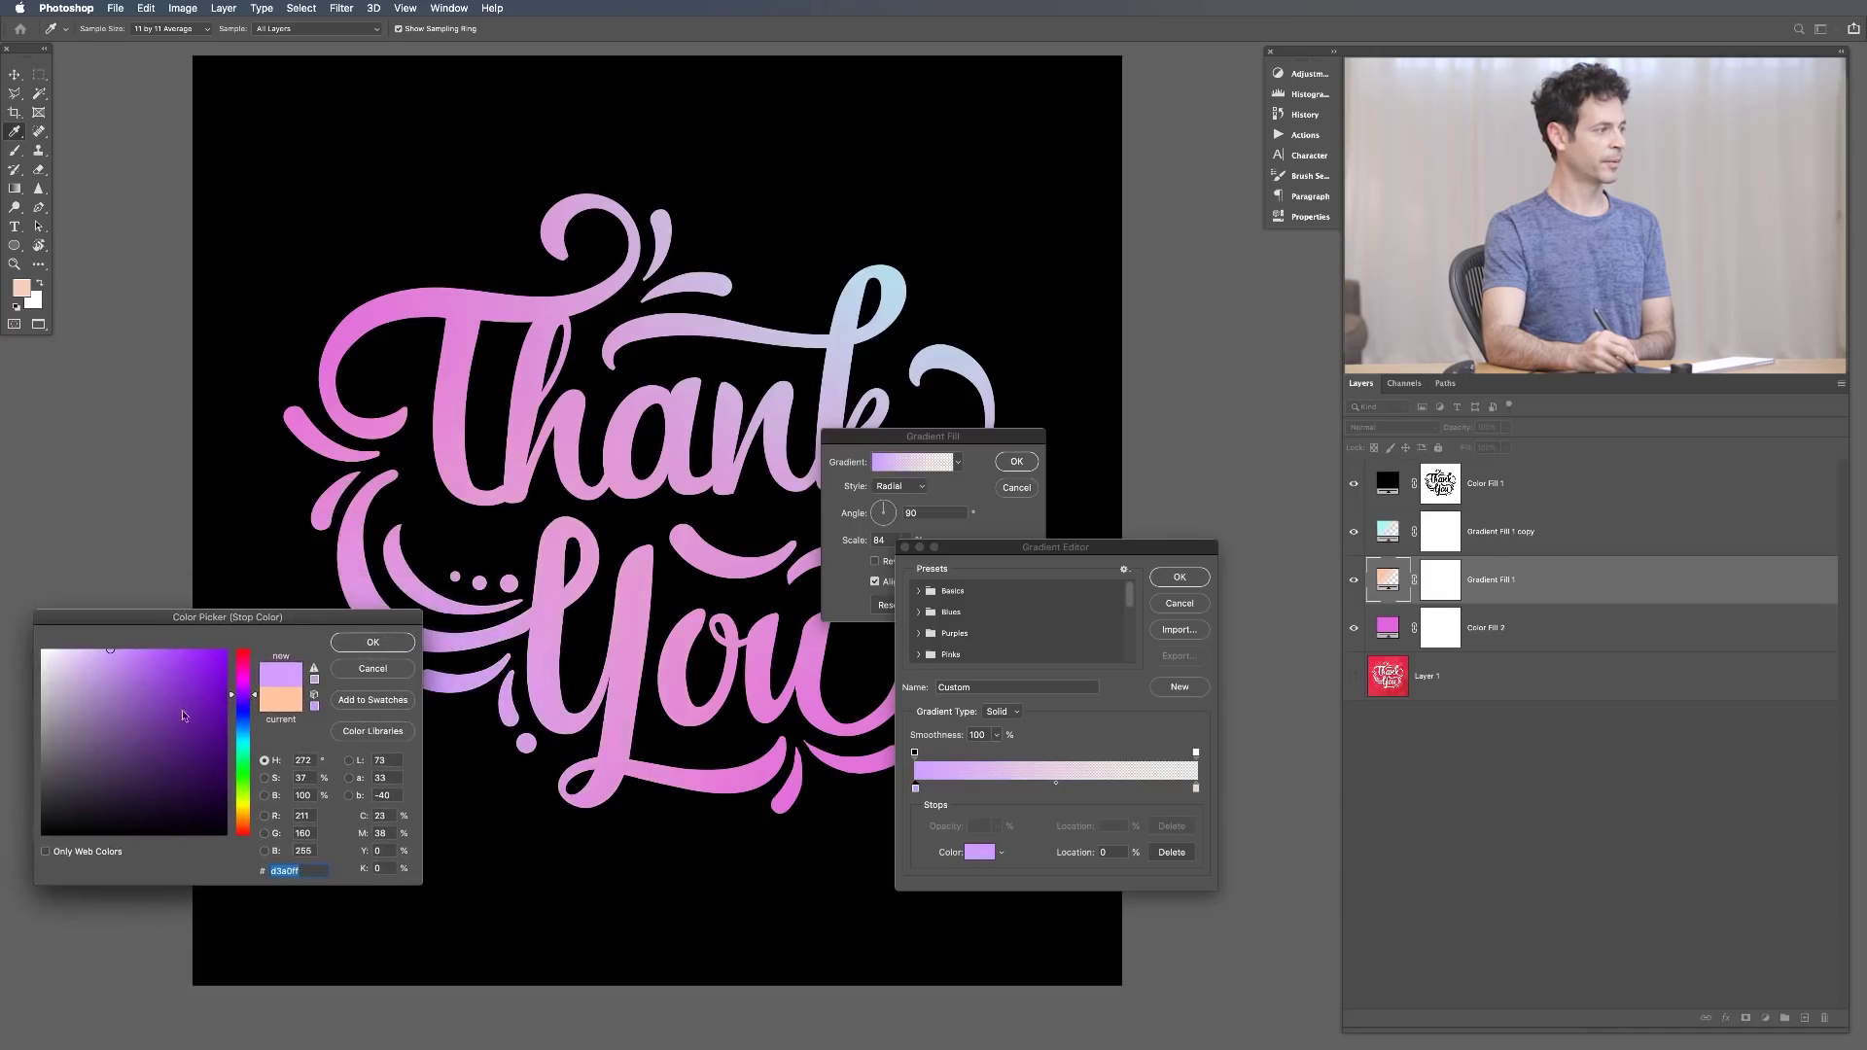
{"action": "left_click_drag", "start_coordinate": [242, 683], "coordinate": [259, 637]}
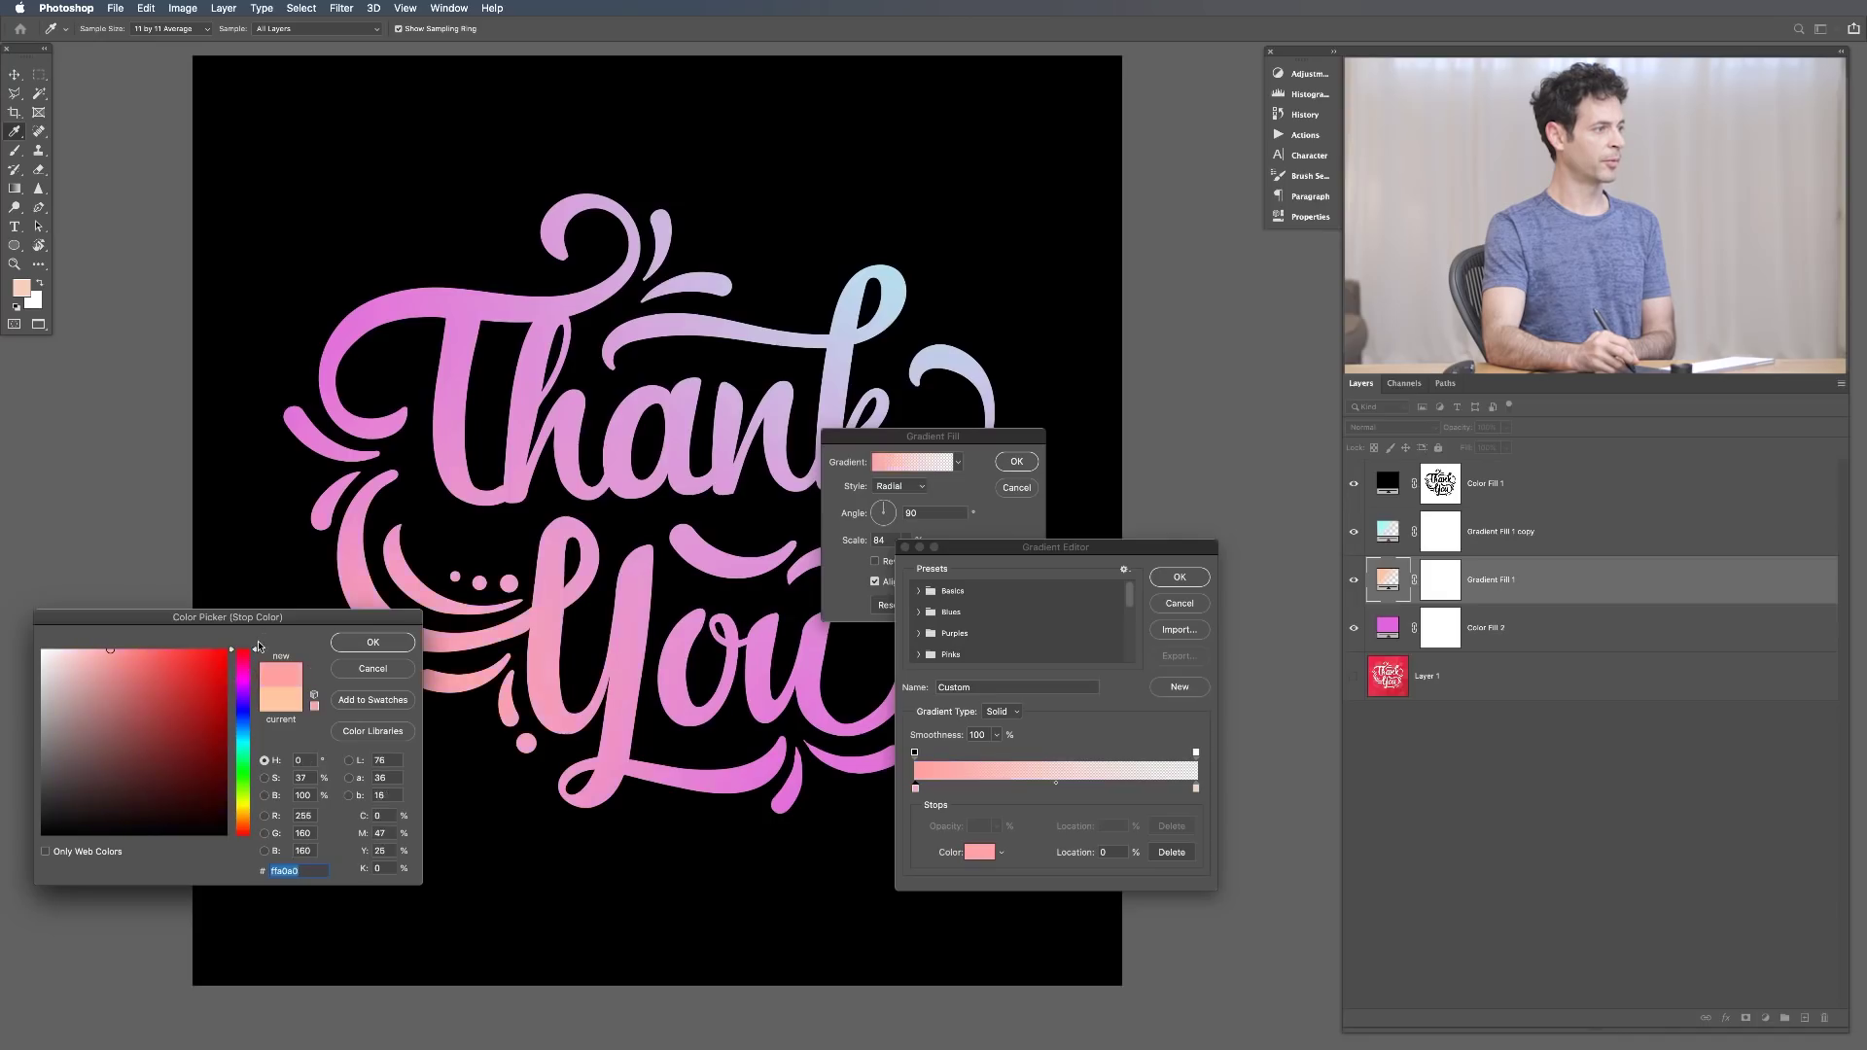
{"action": "mouse_move", "coordinate": [132, 664]}
{"action": "left_mouse_down"}
{"action": "mouse_move", "coordinate": [134, 630]}
{"action": "mouse_move", "coordinate": [170, 684]}
{"action": "mouse_move", "coordinate": [161, 635]}
{"action": "mouse_move", "coordinate": [167, 660]}
{"action": "mouse_move", "coordinate": [145, 632]}
{"action": "mouse_move", "coordinate": [152, 652]}
{"action": "mouse_move", "coordinate": [127, 647]}
{"action": "left_mouse_up"}
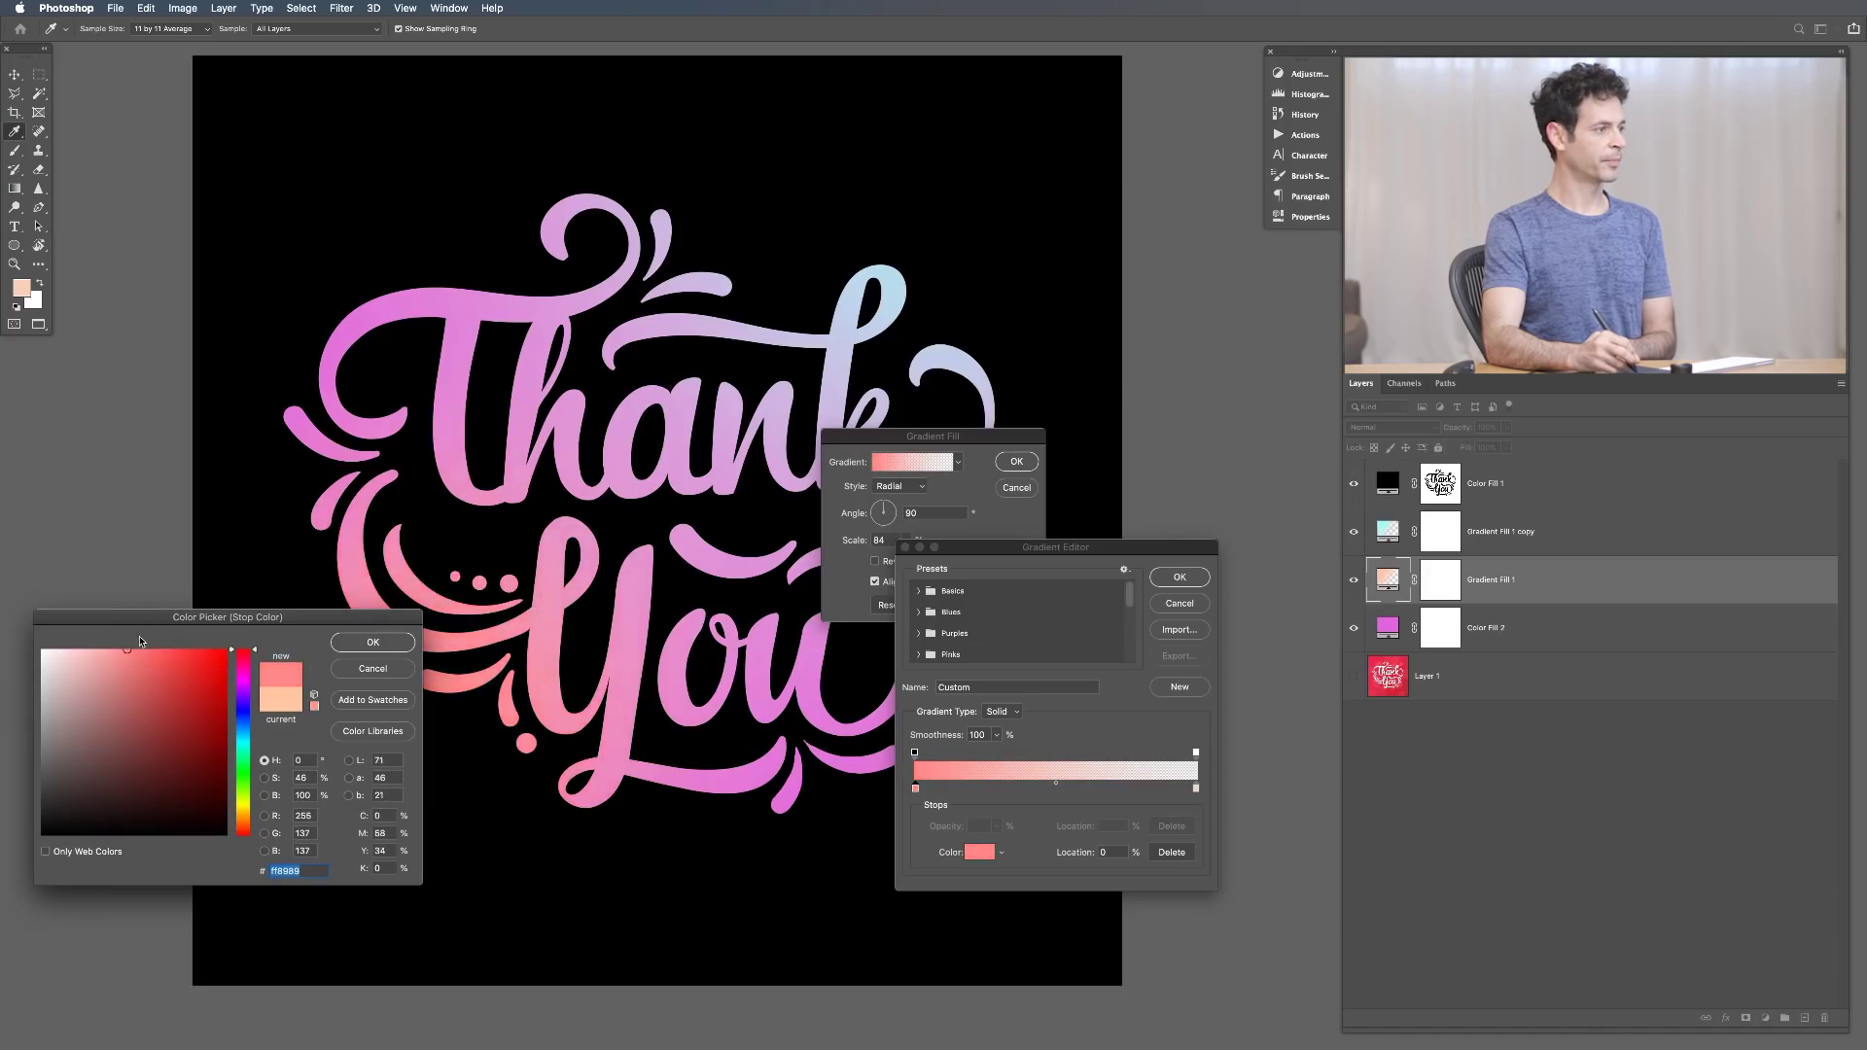
{"action": "left_click", "coordinate": [373, 644]}
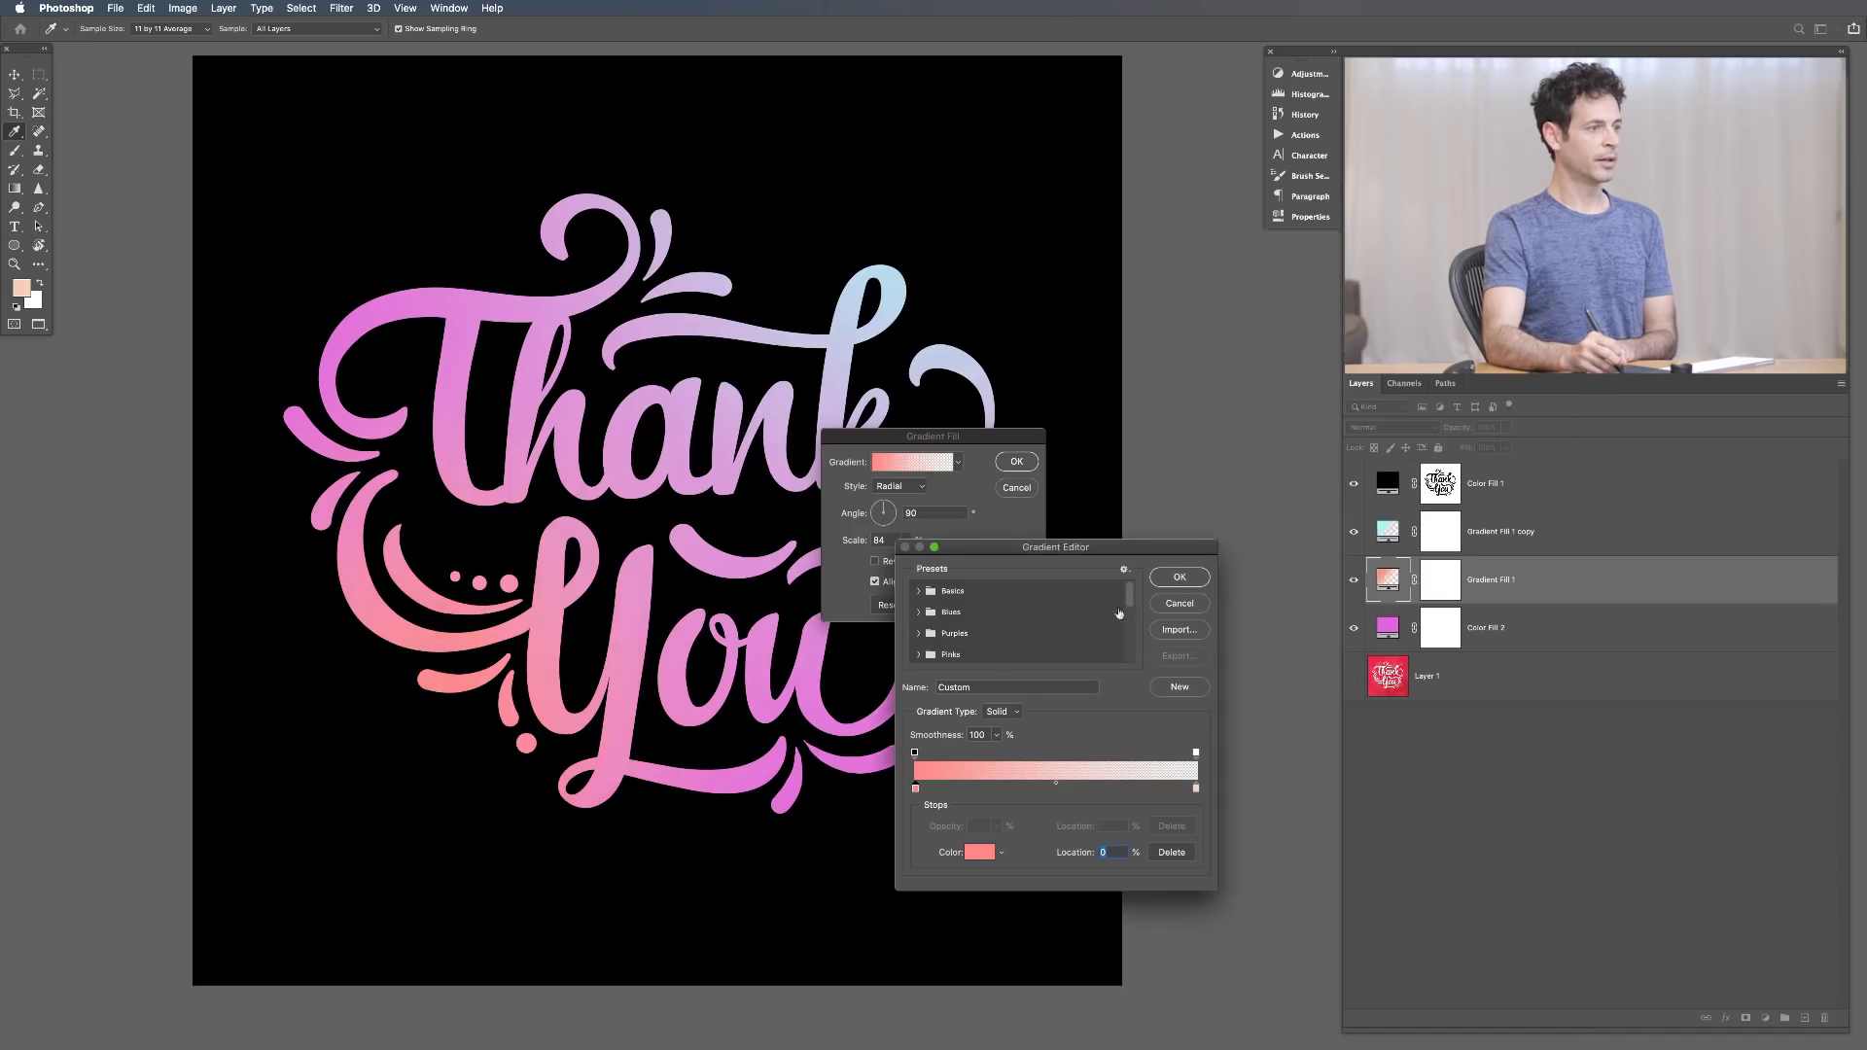
{"action": "key", "text": "Return"}
{"action": "key", "text": "Return"}
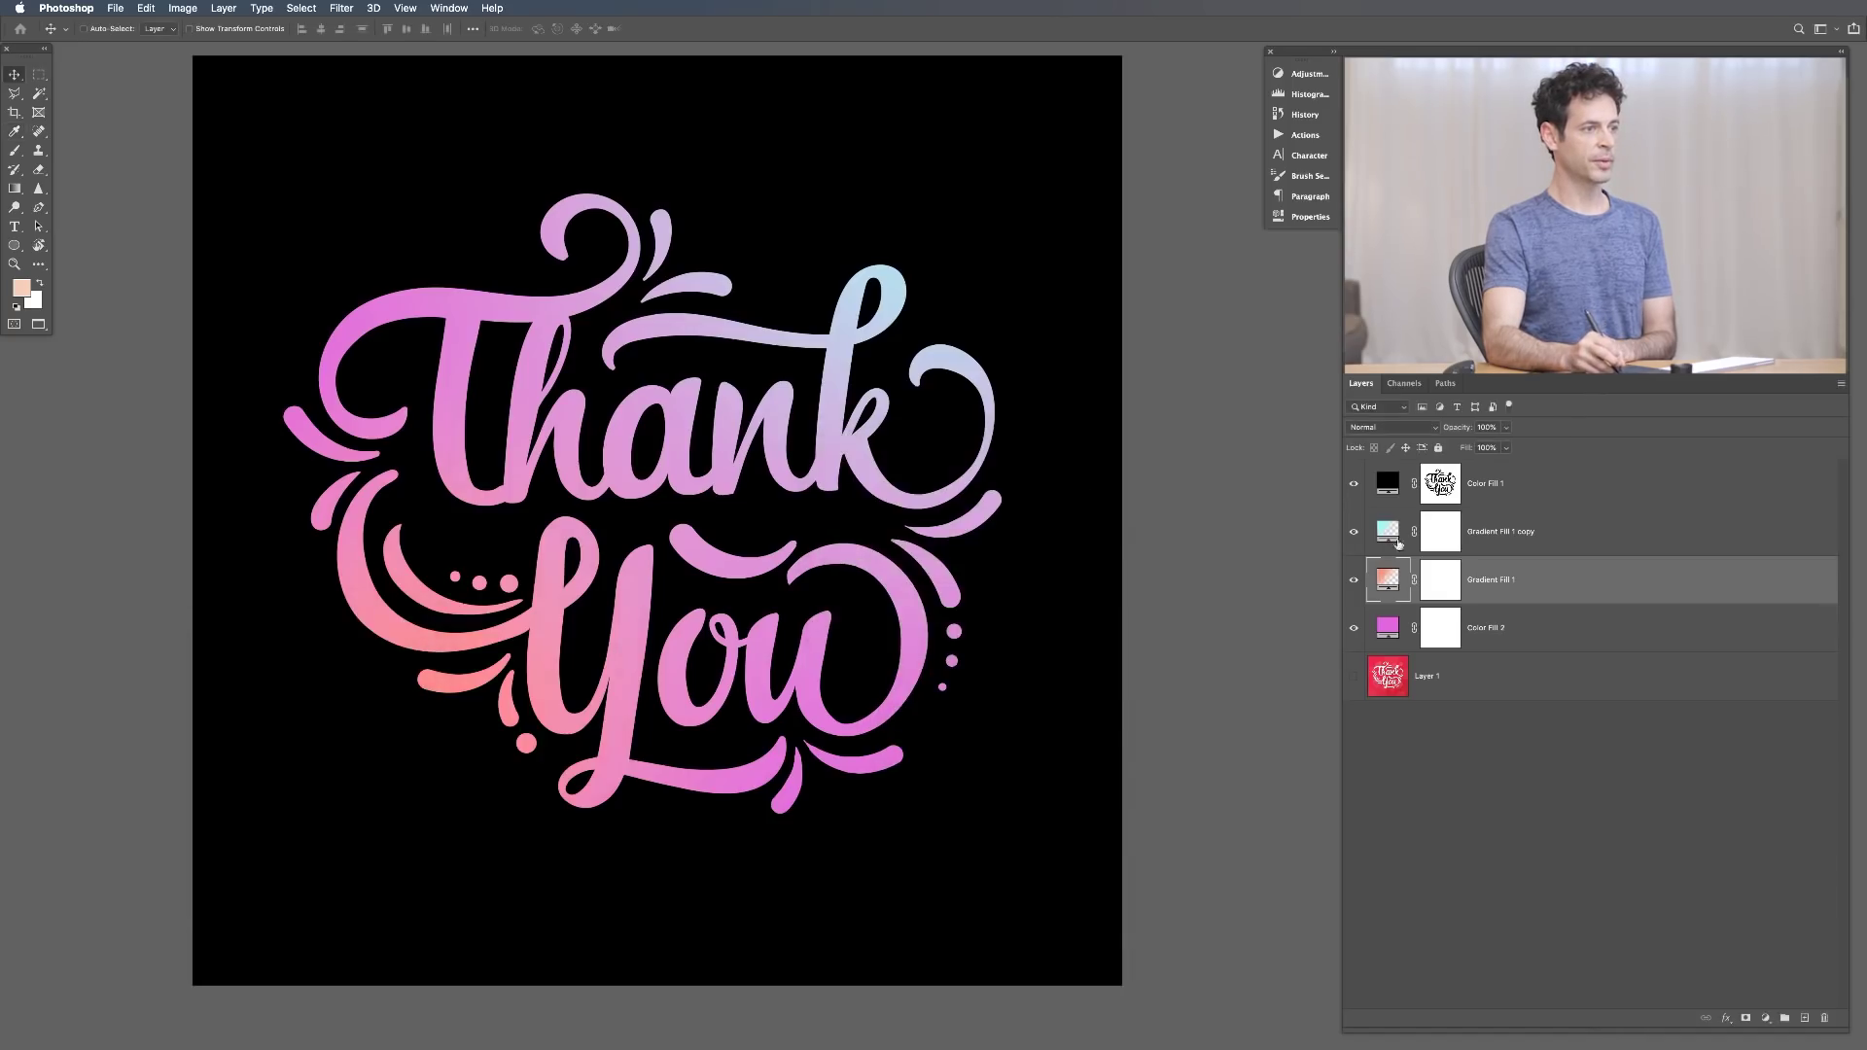
Change the cyan gradient's starting color stop to light blue, #a0d8ff, and apply the edited gradient fill
{"action": "double_click", "coordinate": [1388, 531]}
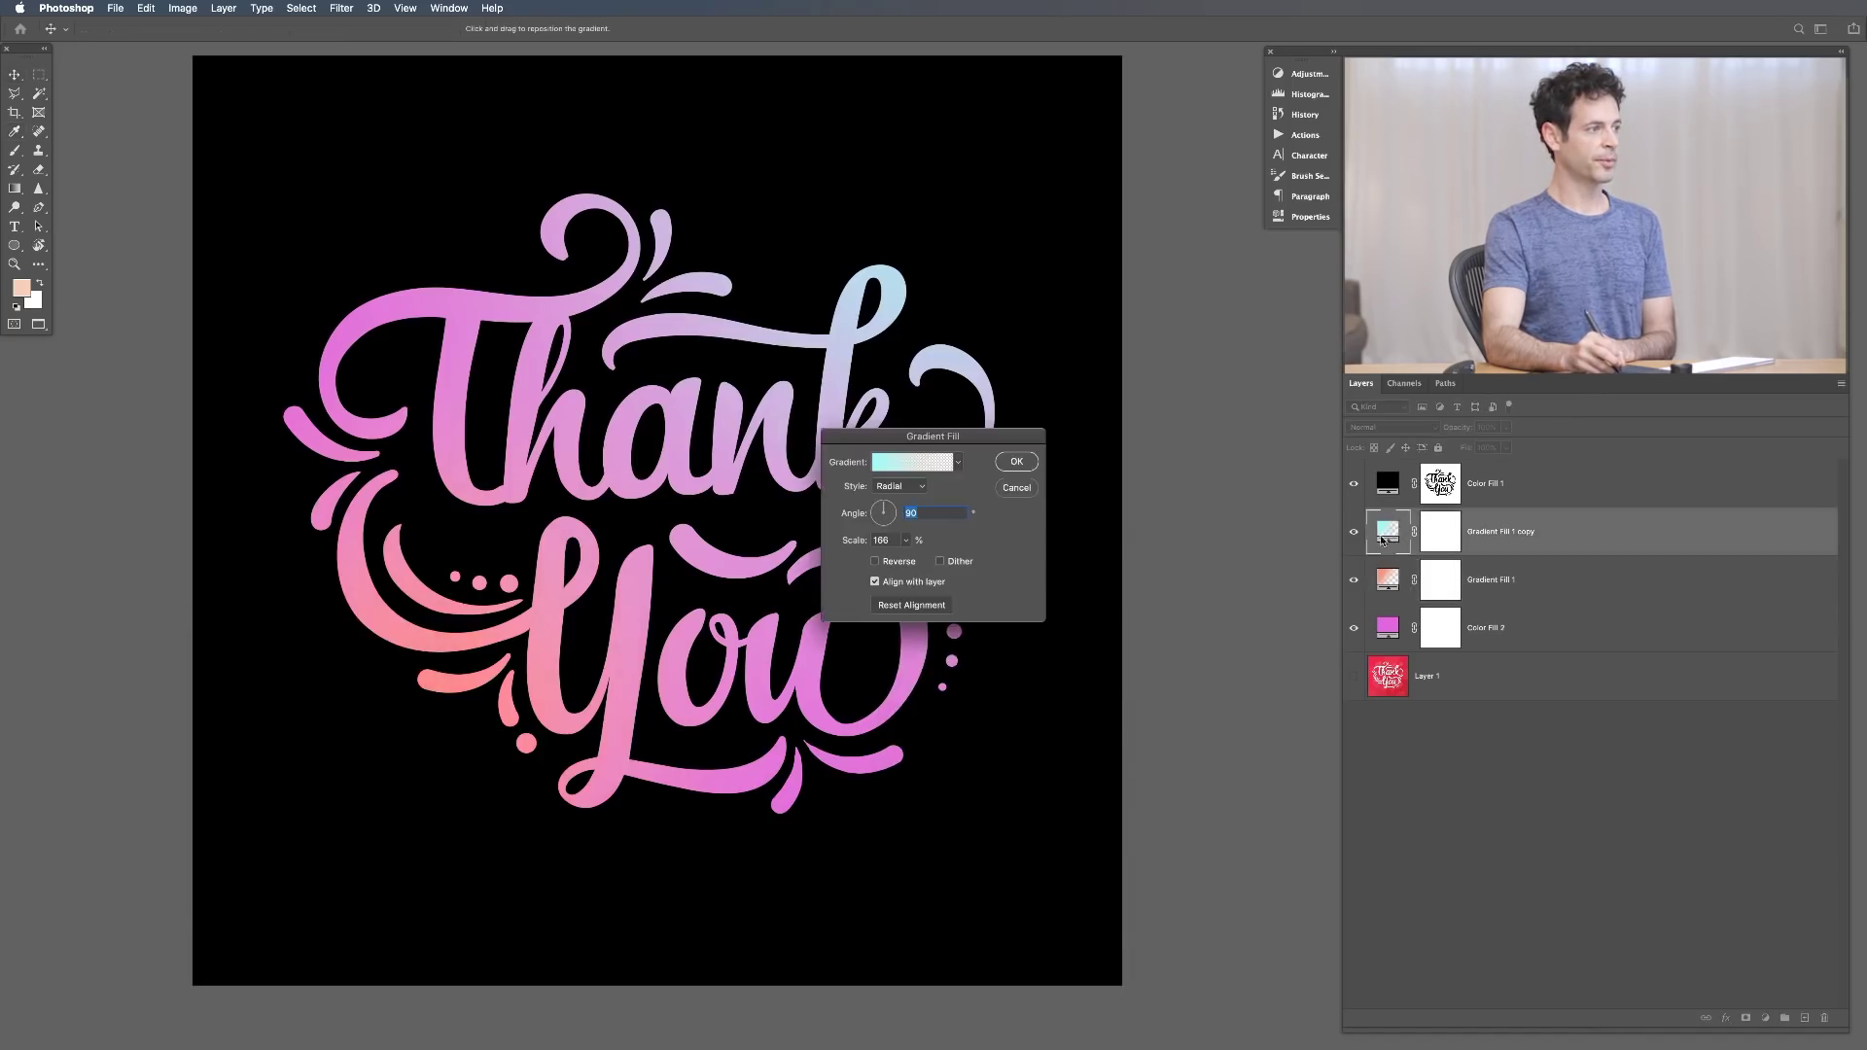
{"action": "left_click", "coordinate": [890, 465]}
{"action": "left_click", "coordinate": [916, 788]}
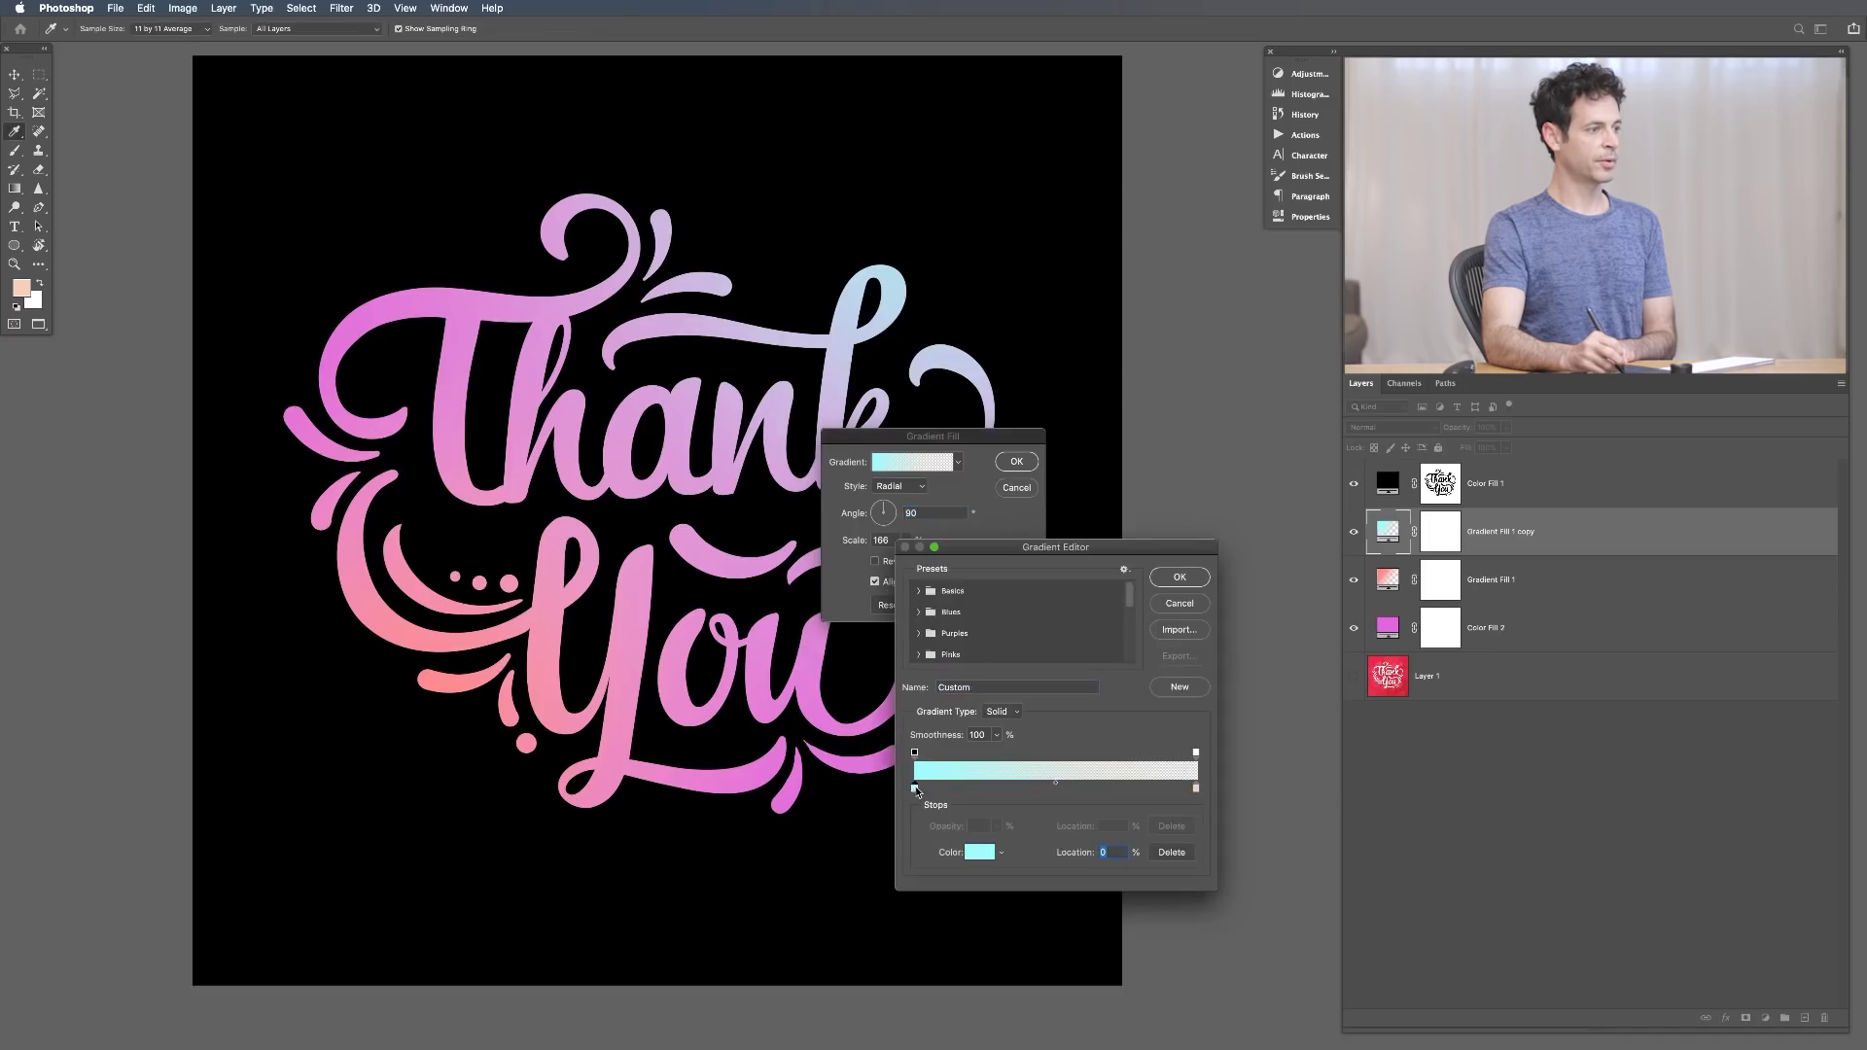
{"action": "left_click", "coordinate": [977, 849]}
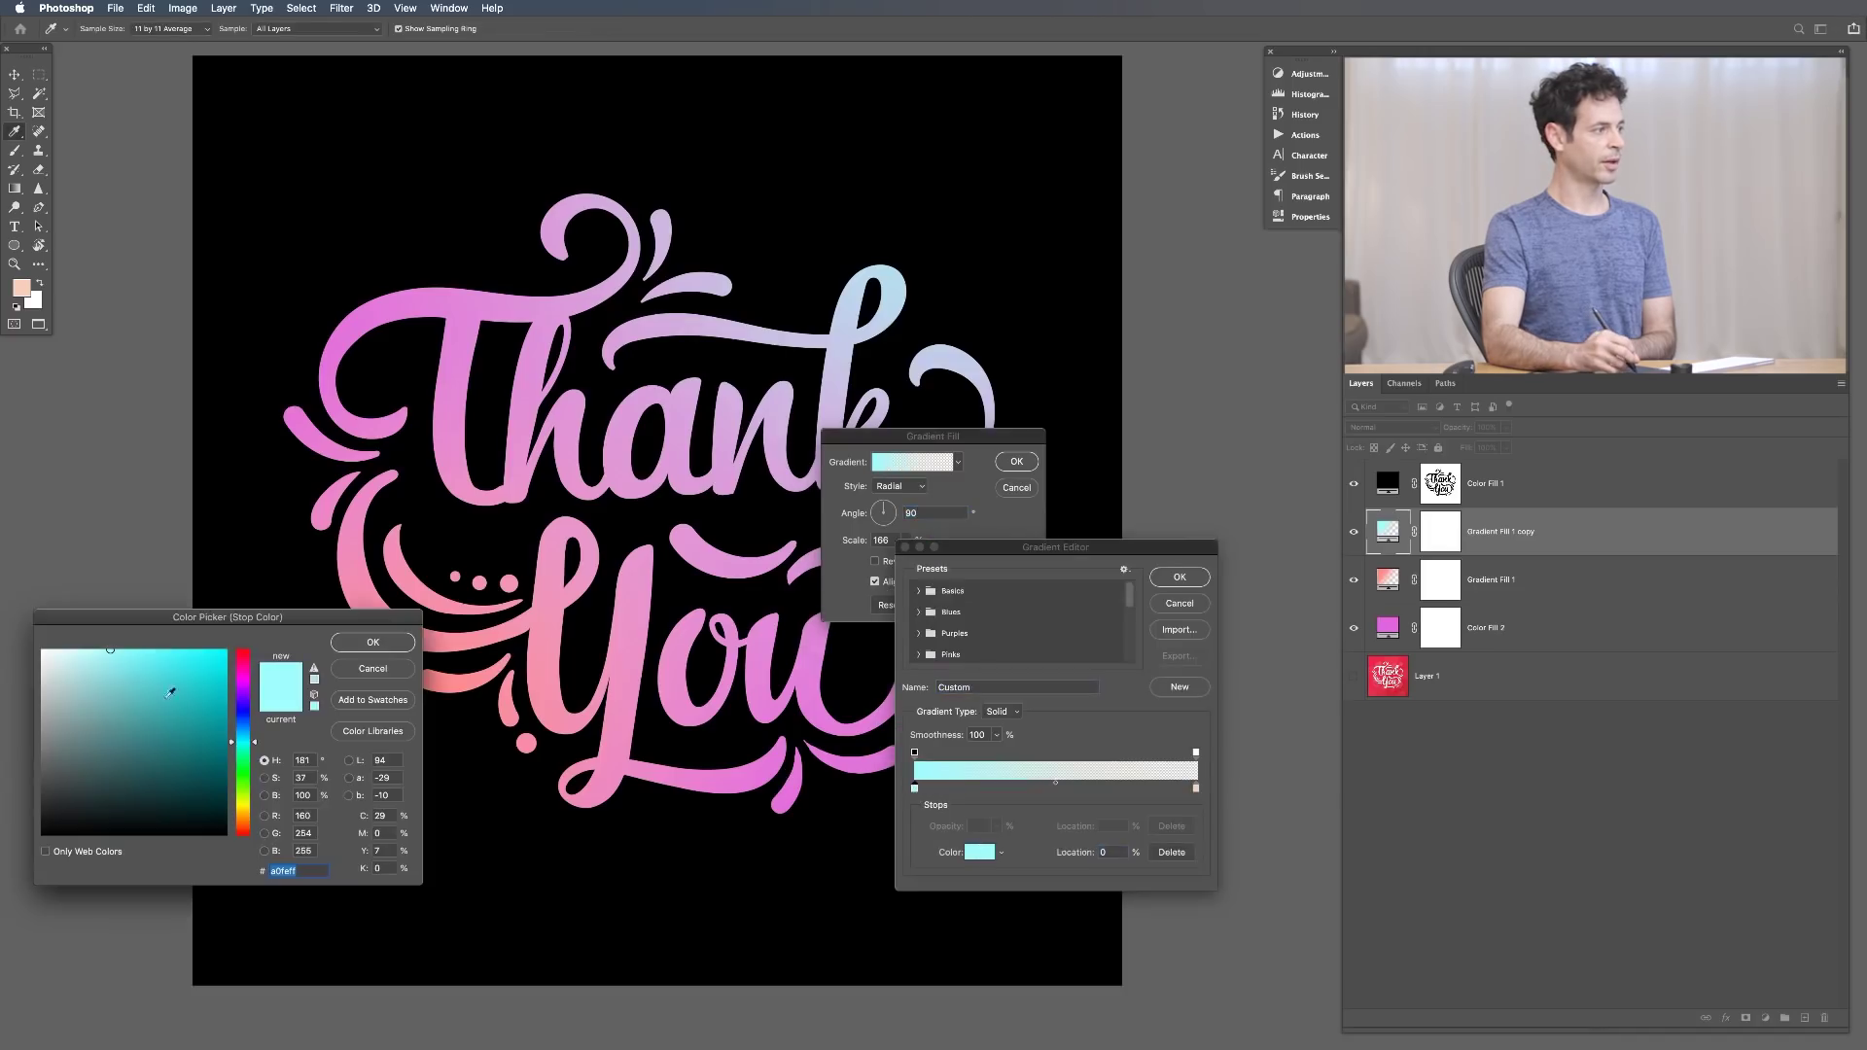
{"action": "left_click_drag", "start_coordinate": [251, 739], "coordinate": [255, 731]}
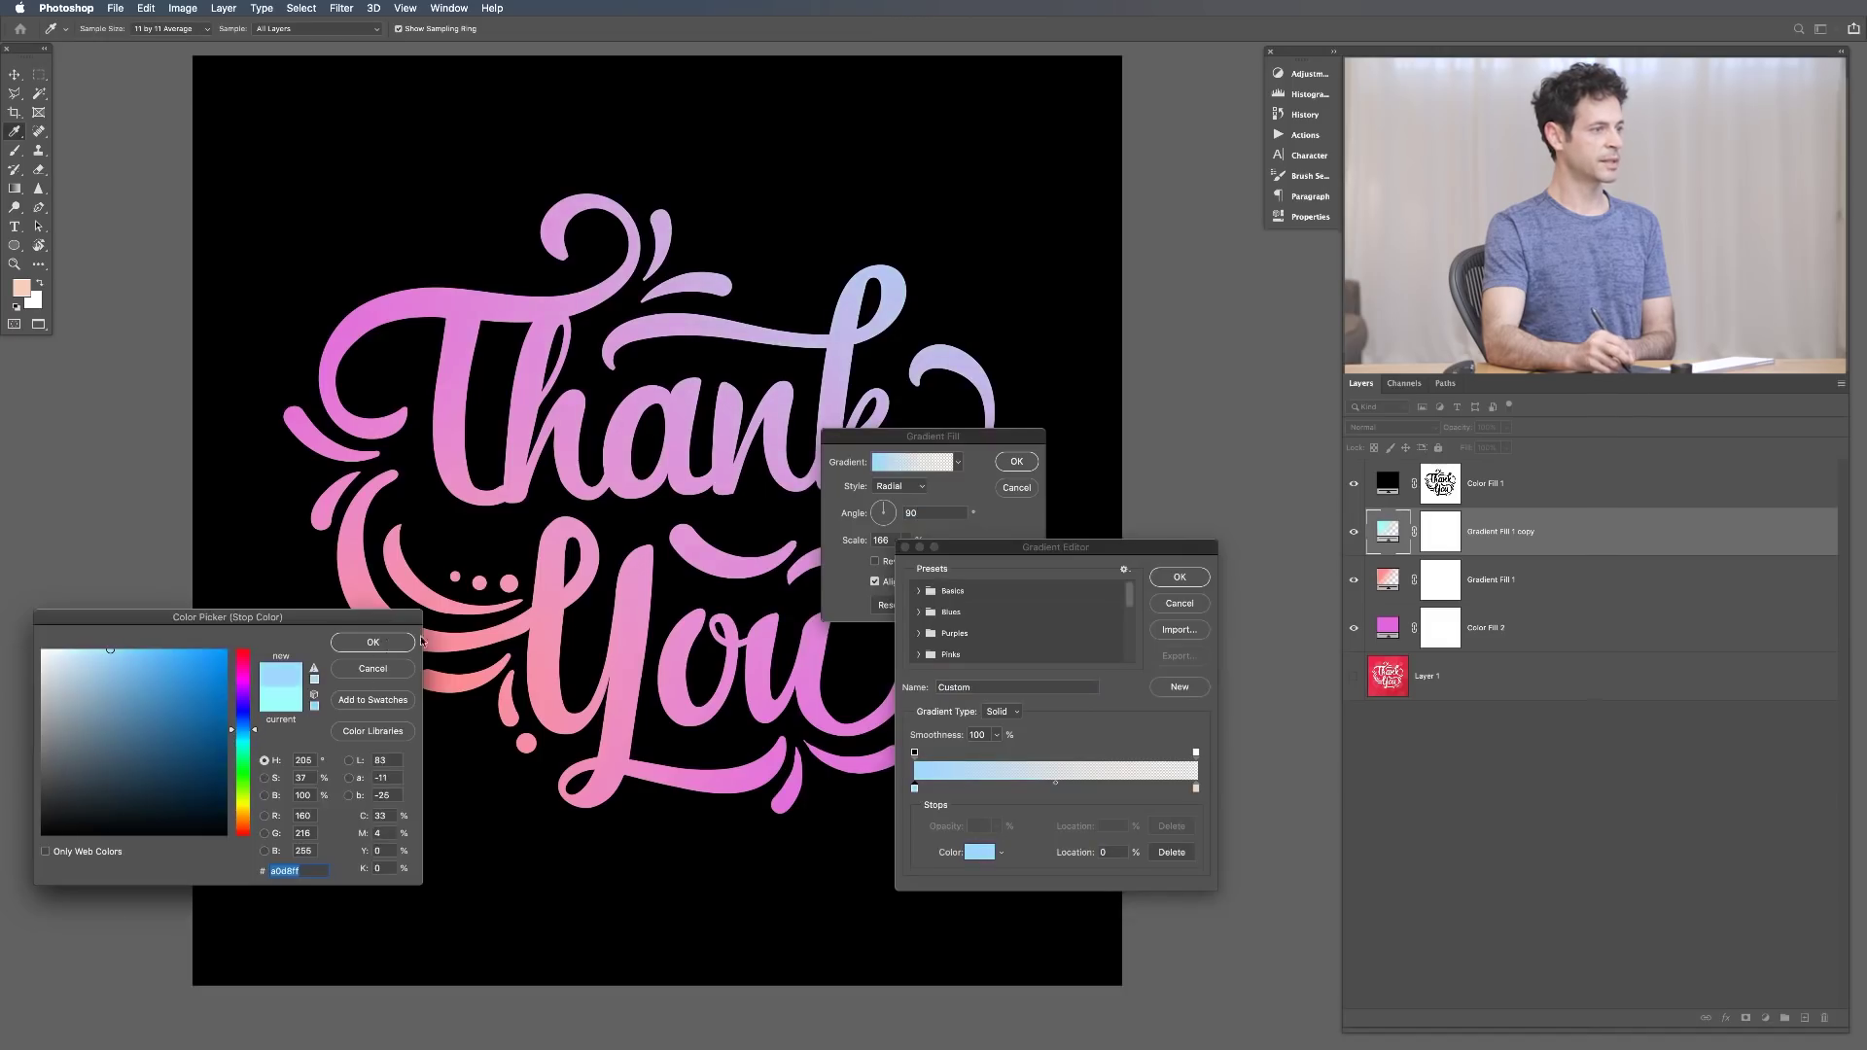
{"action": "left_click", "coordinate": [372, 642]}
{"action": "left_click", "coordinate": [1180, 577]}
{"action": "left_click", "coordinate": [1017, 463]}
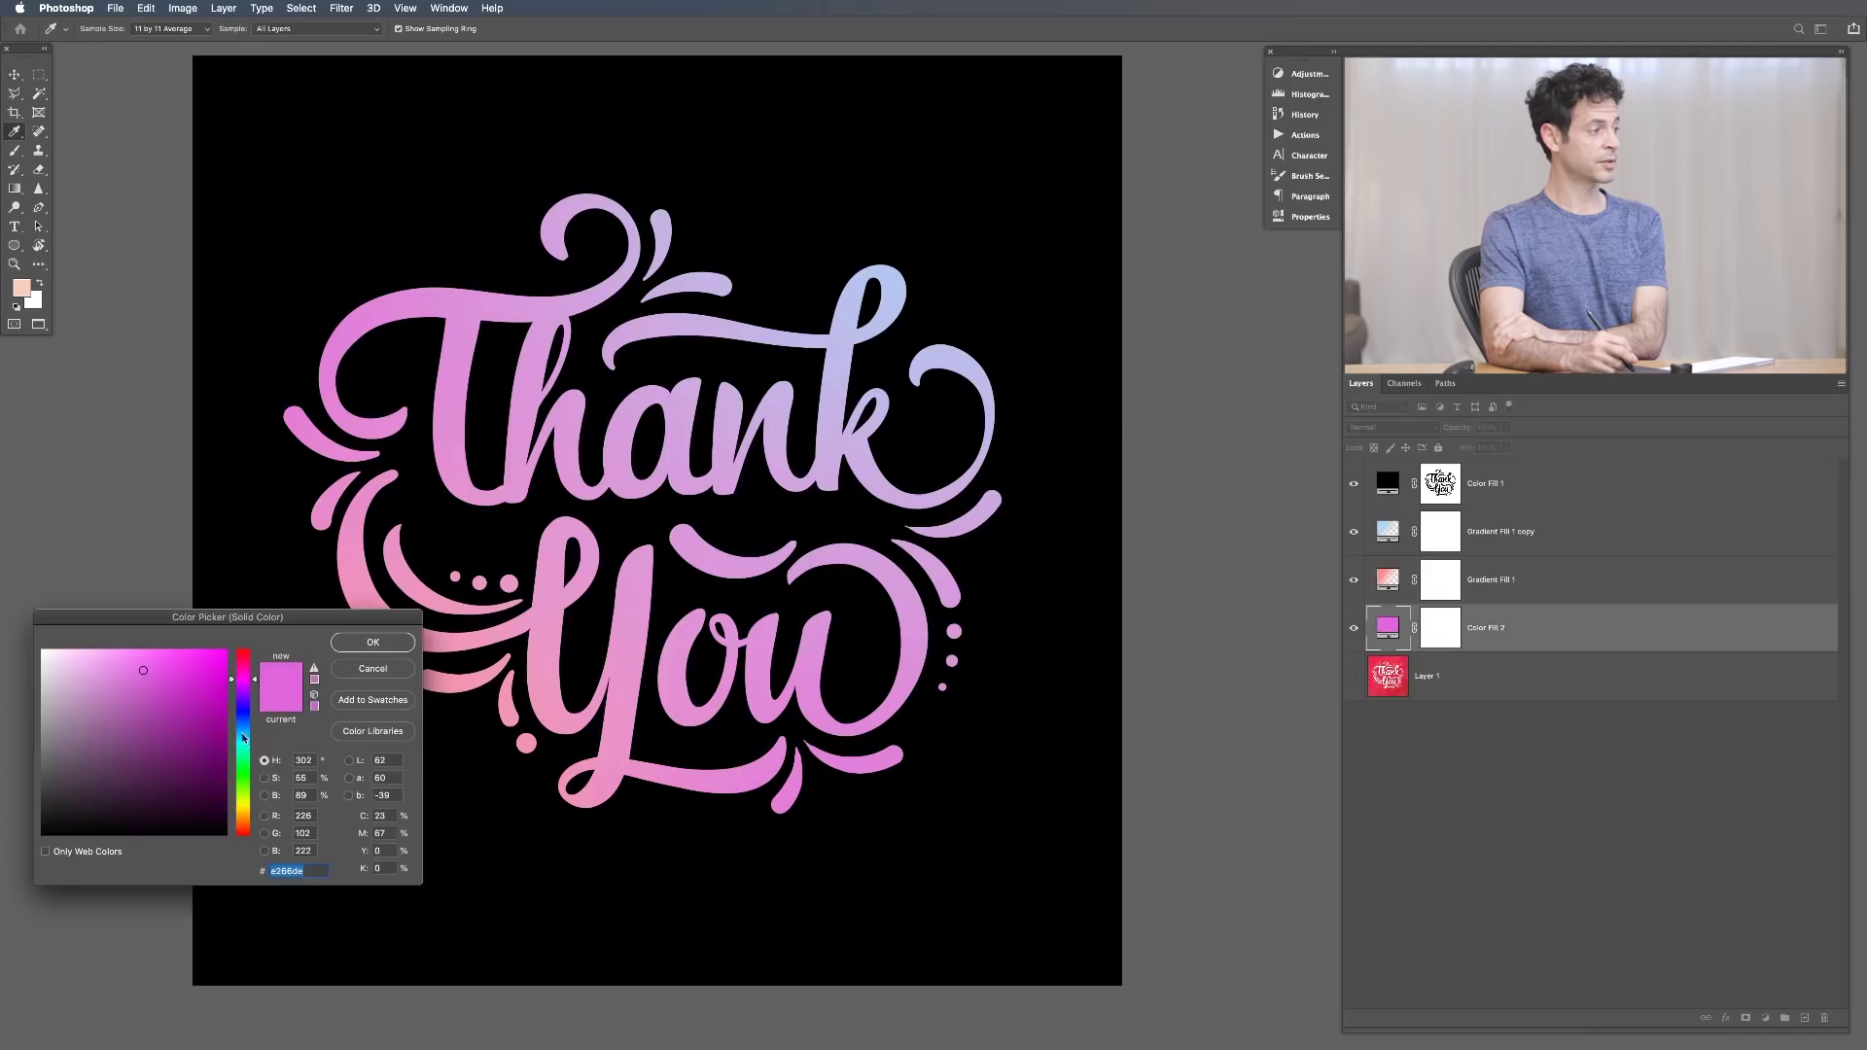
Try green, yellow and orange hues for the magenta solid color fill beneath the gradients
{"action": "left_click", "coordinate": [246, 773]}
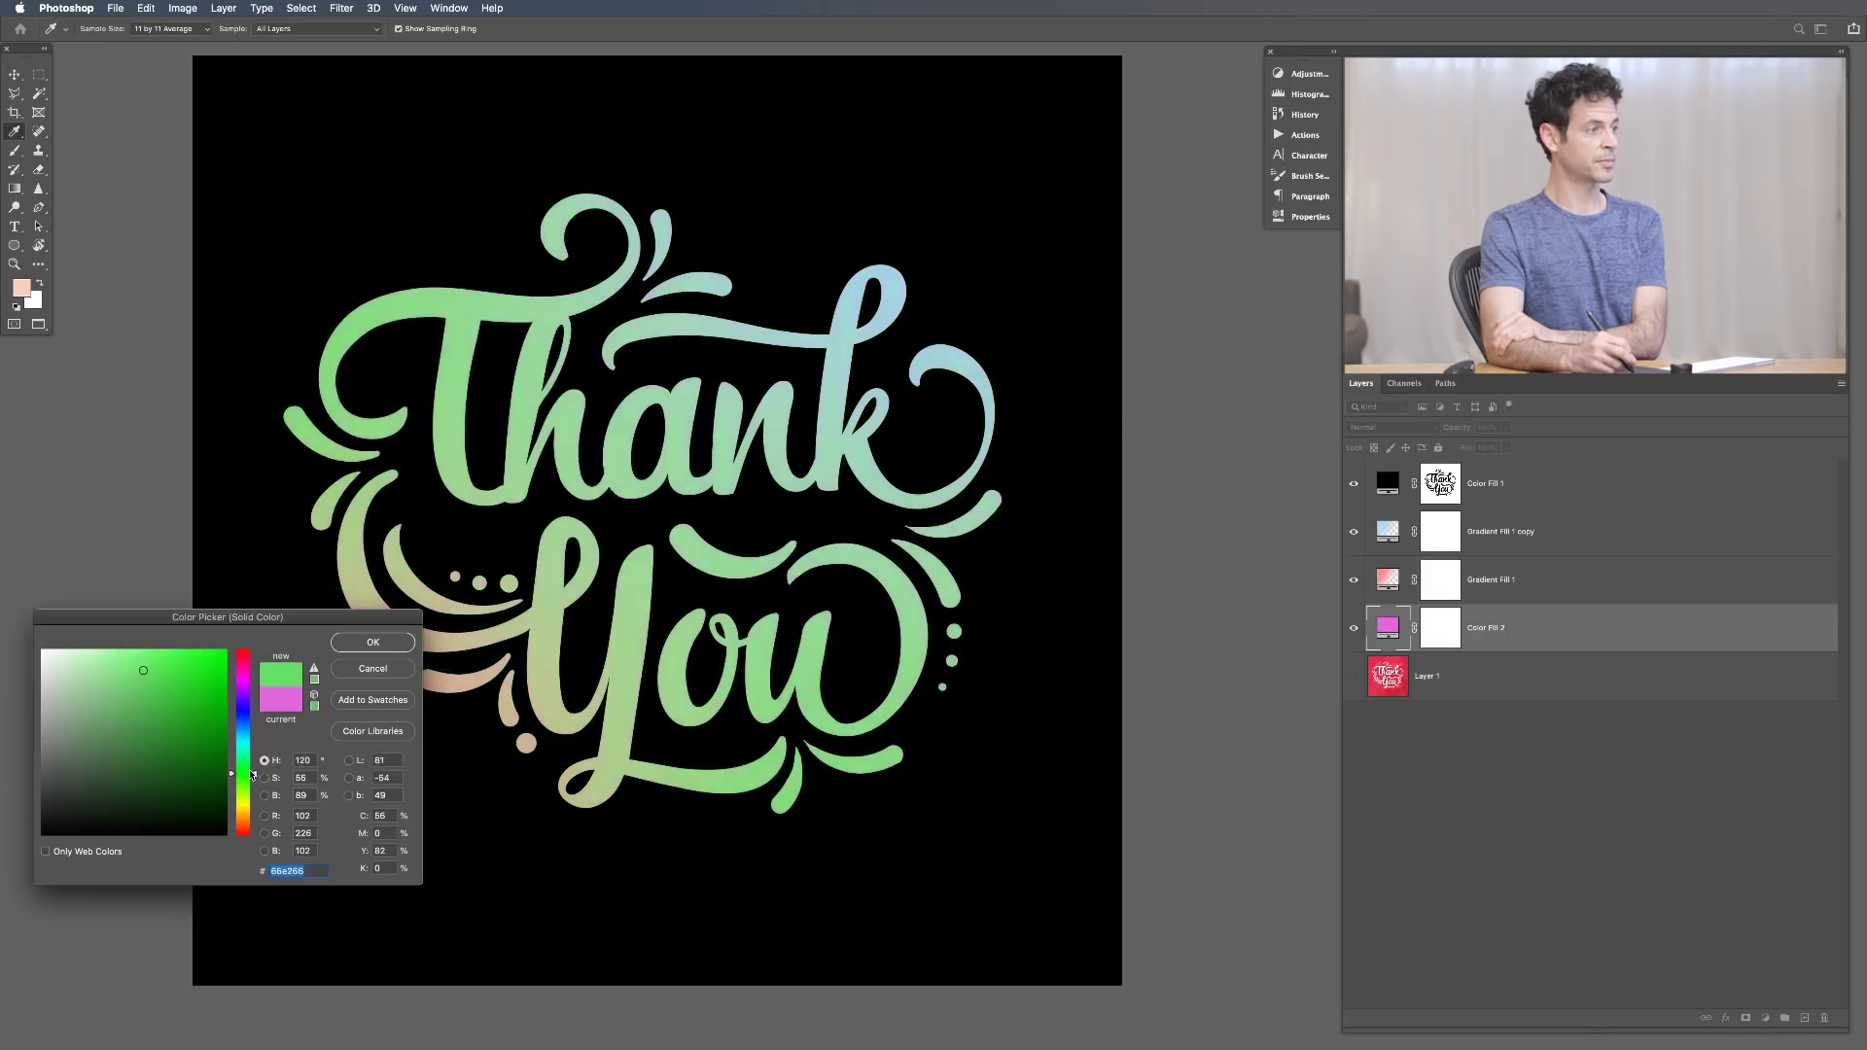
{"action": "left_click_drag", "start_coordinate": [251, 778], "coordinate": [247, 805]}
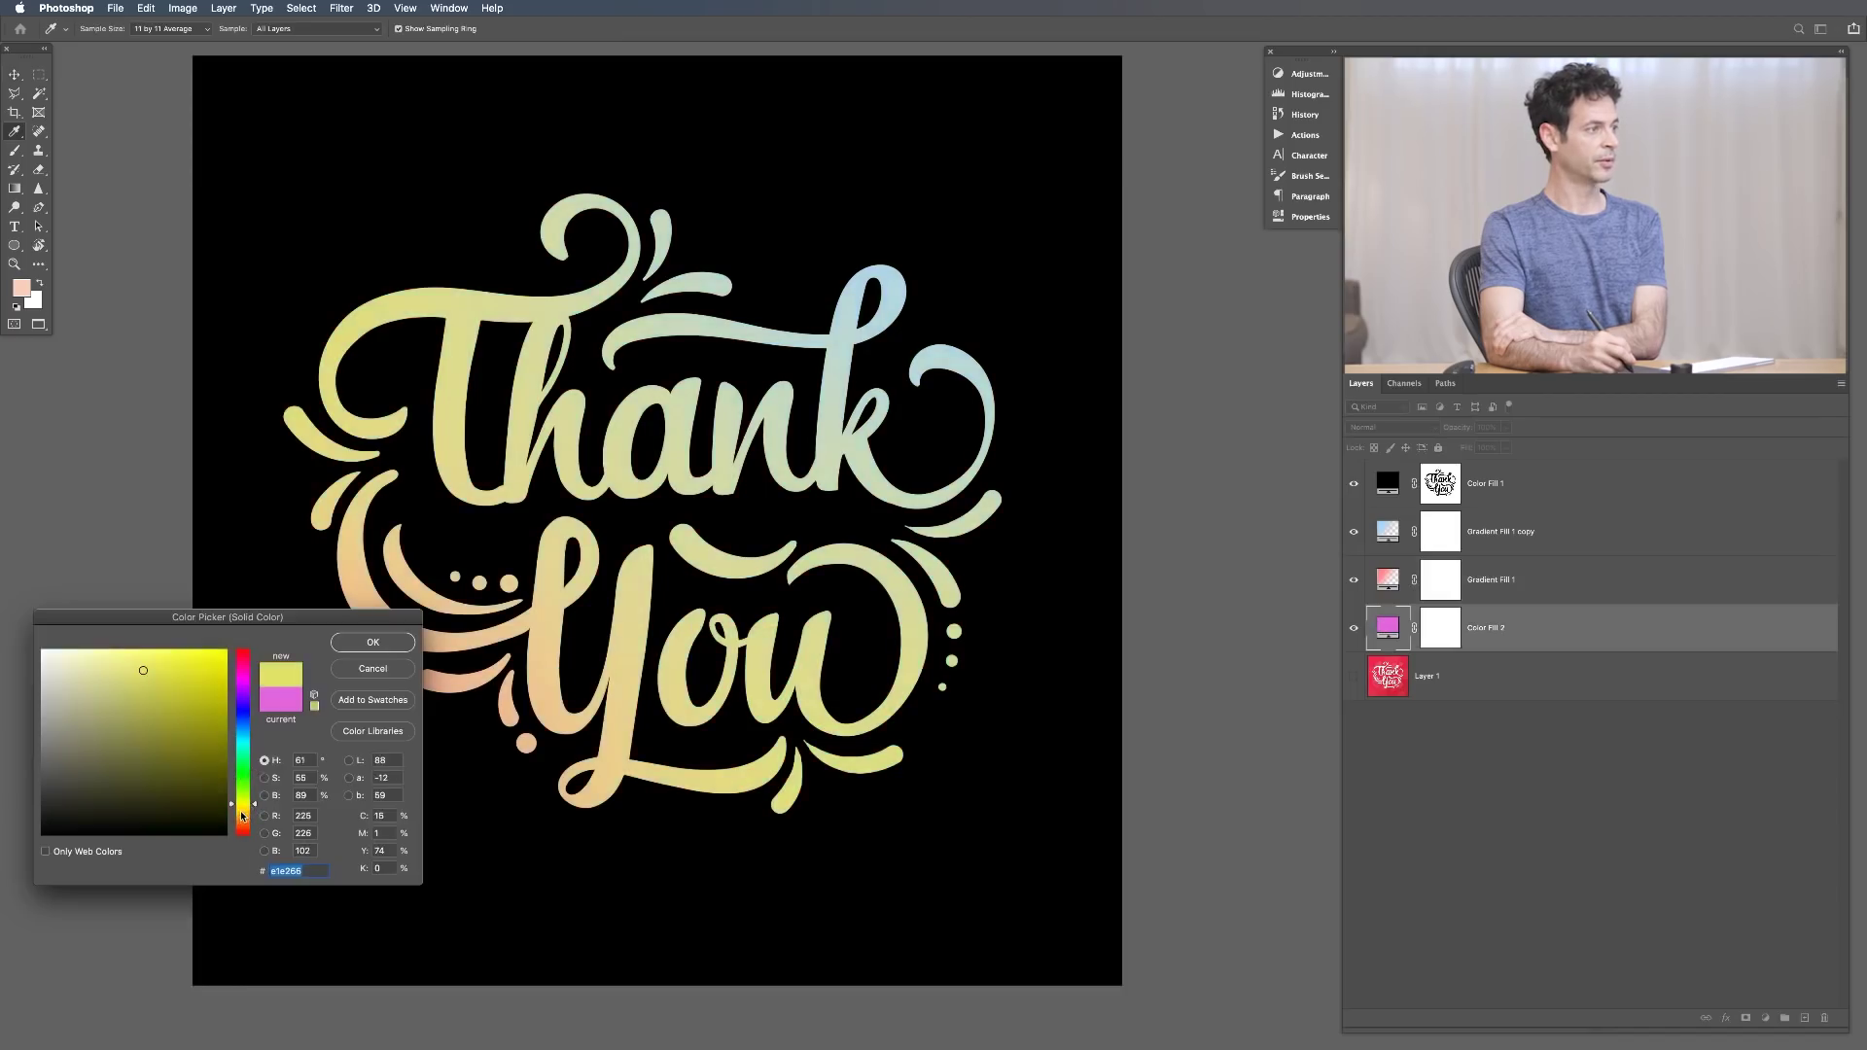
{"action": "left_click", "coordinate": [241, 828]}
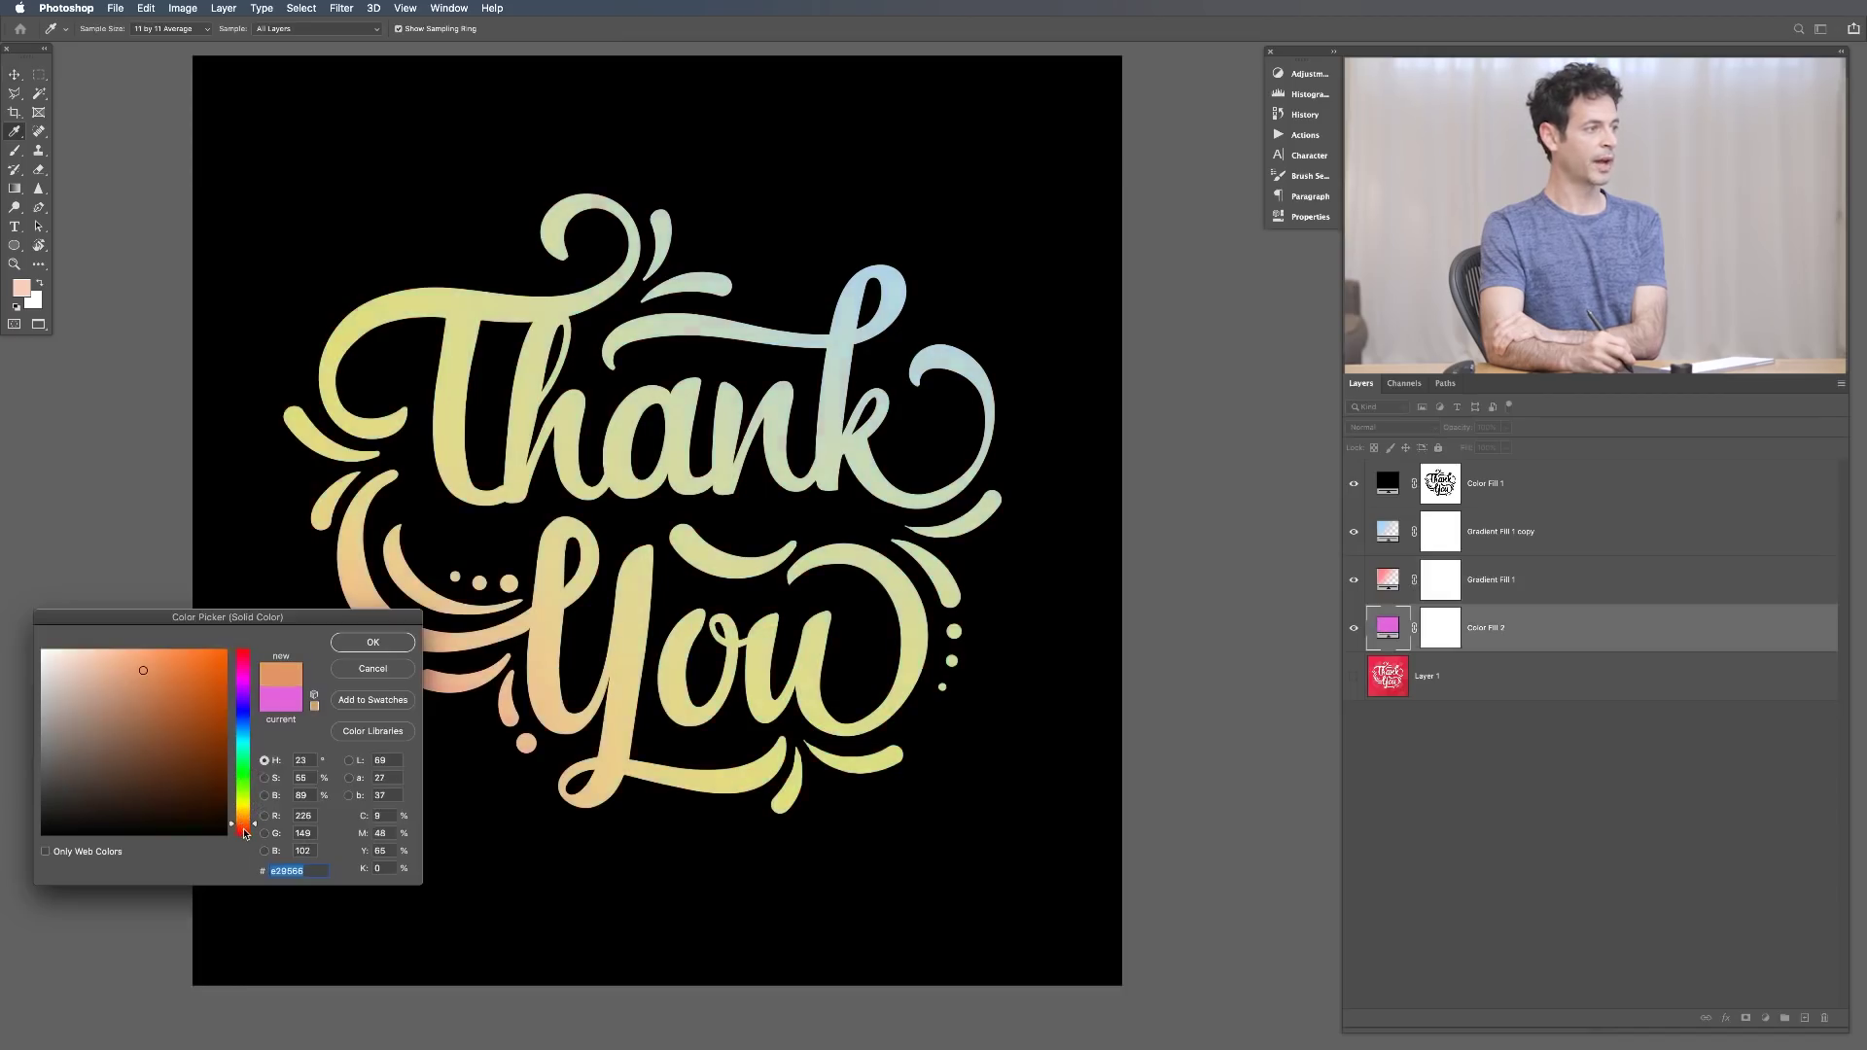
{"action": "left_click", "coordinate": [373, 669]}
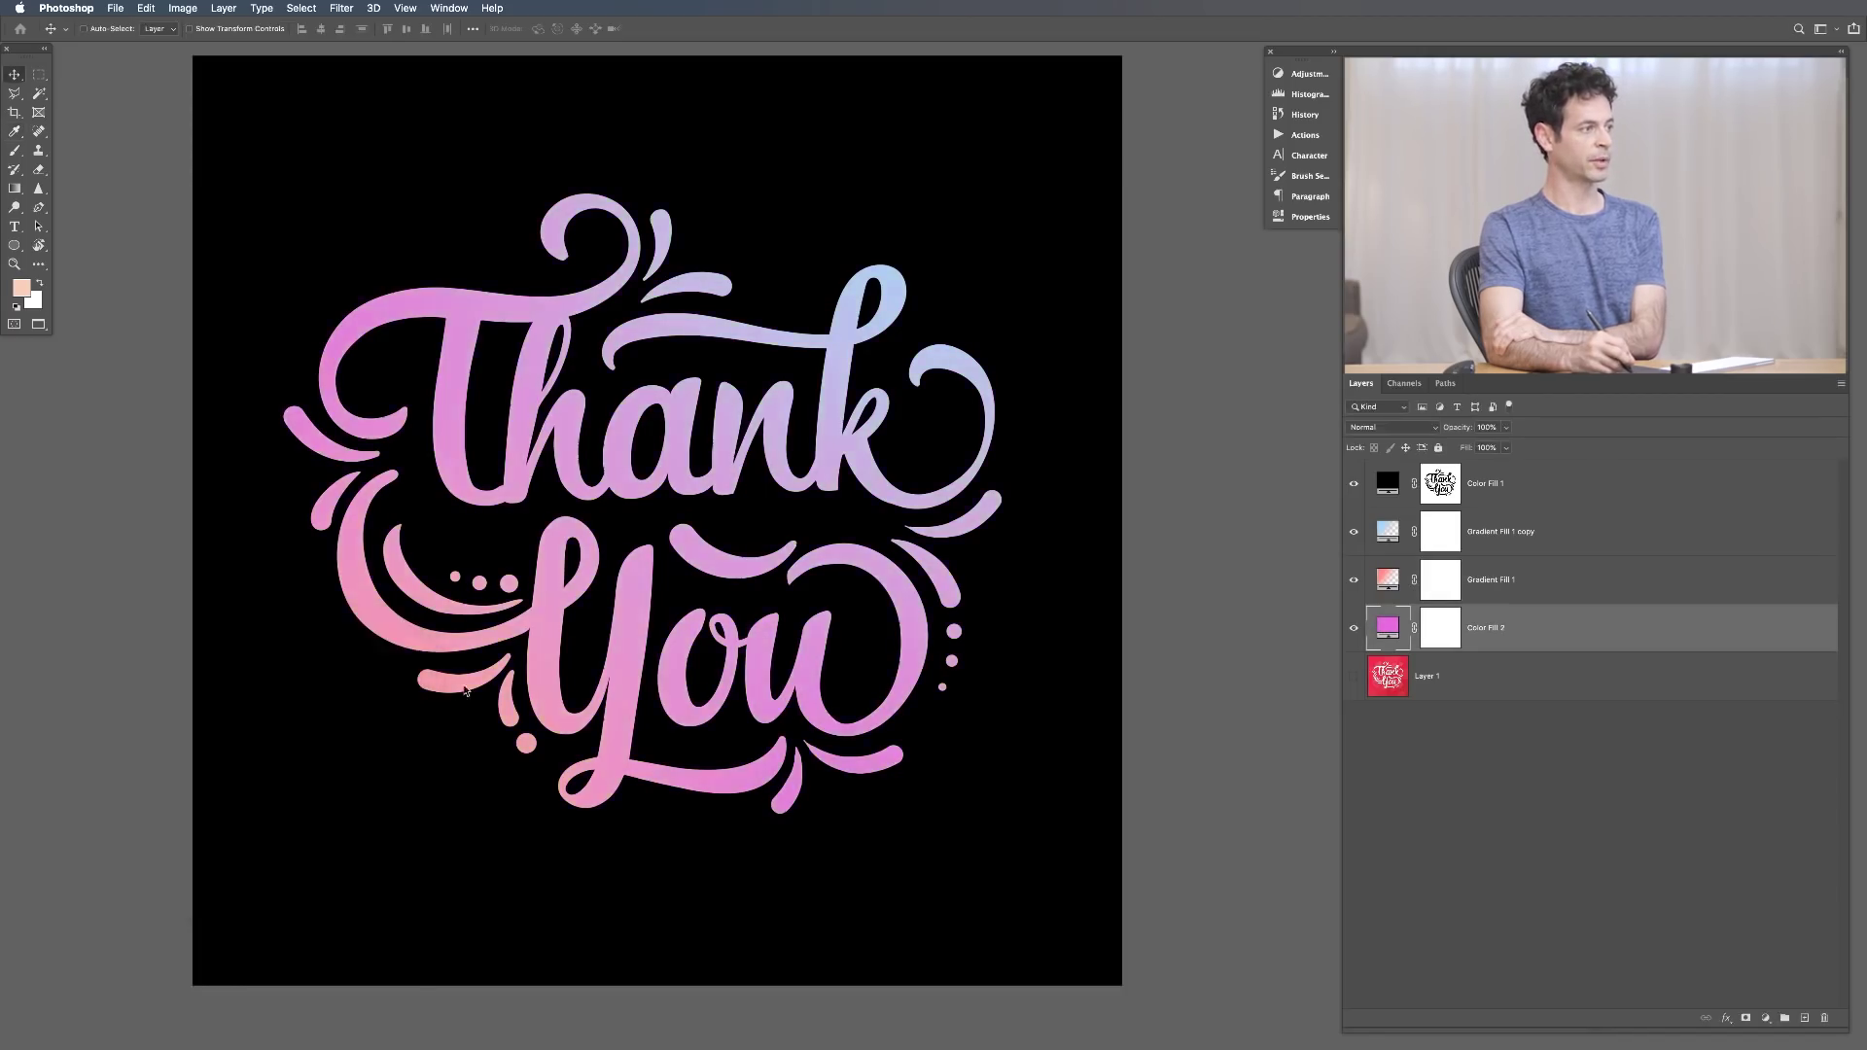
Hide and reshow the black fill to check the gradients, and try dark navy, #0a0e2a, and another dark hue as its color
{"action": "left_click", "coordinate": [1356, 489]}
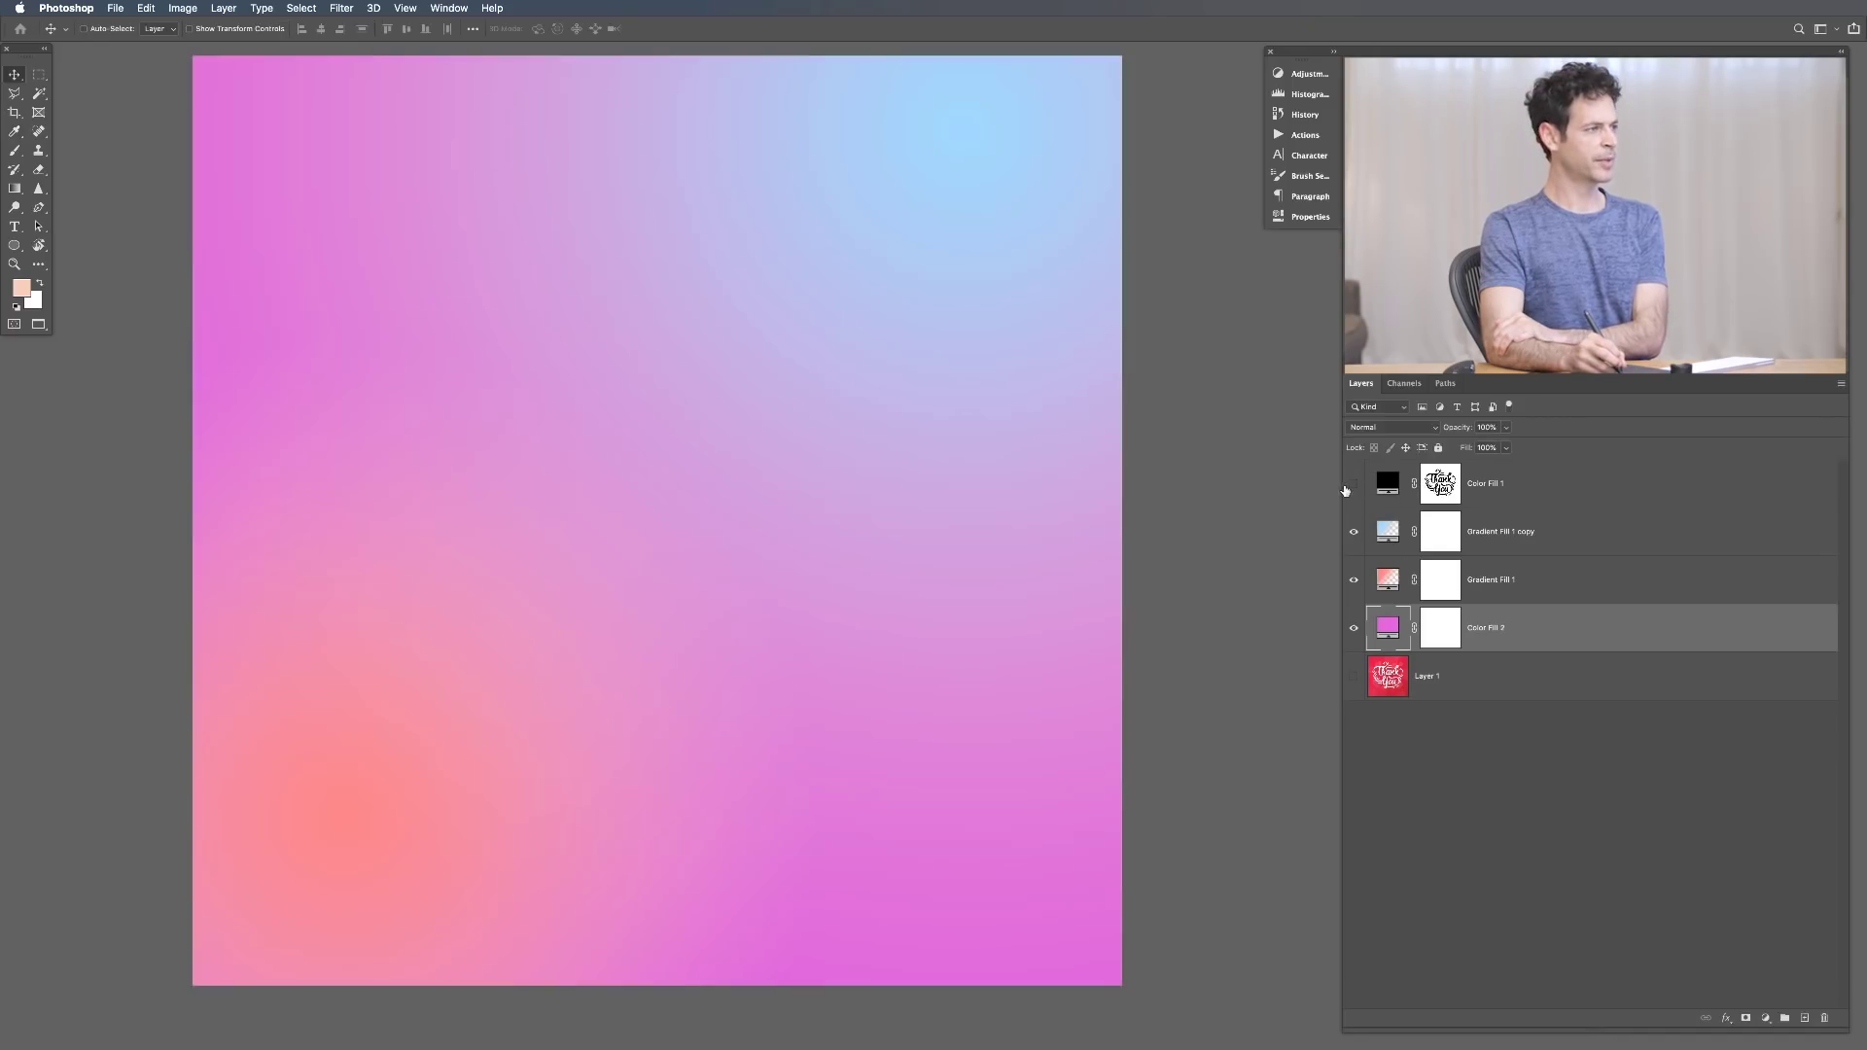
{"action": "left_click", "coordinate": [1356, 491]}
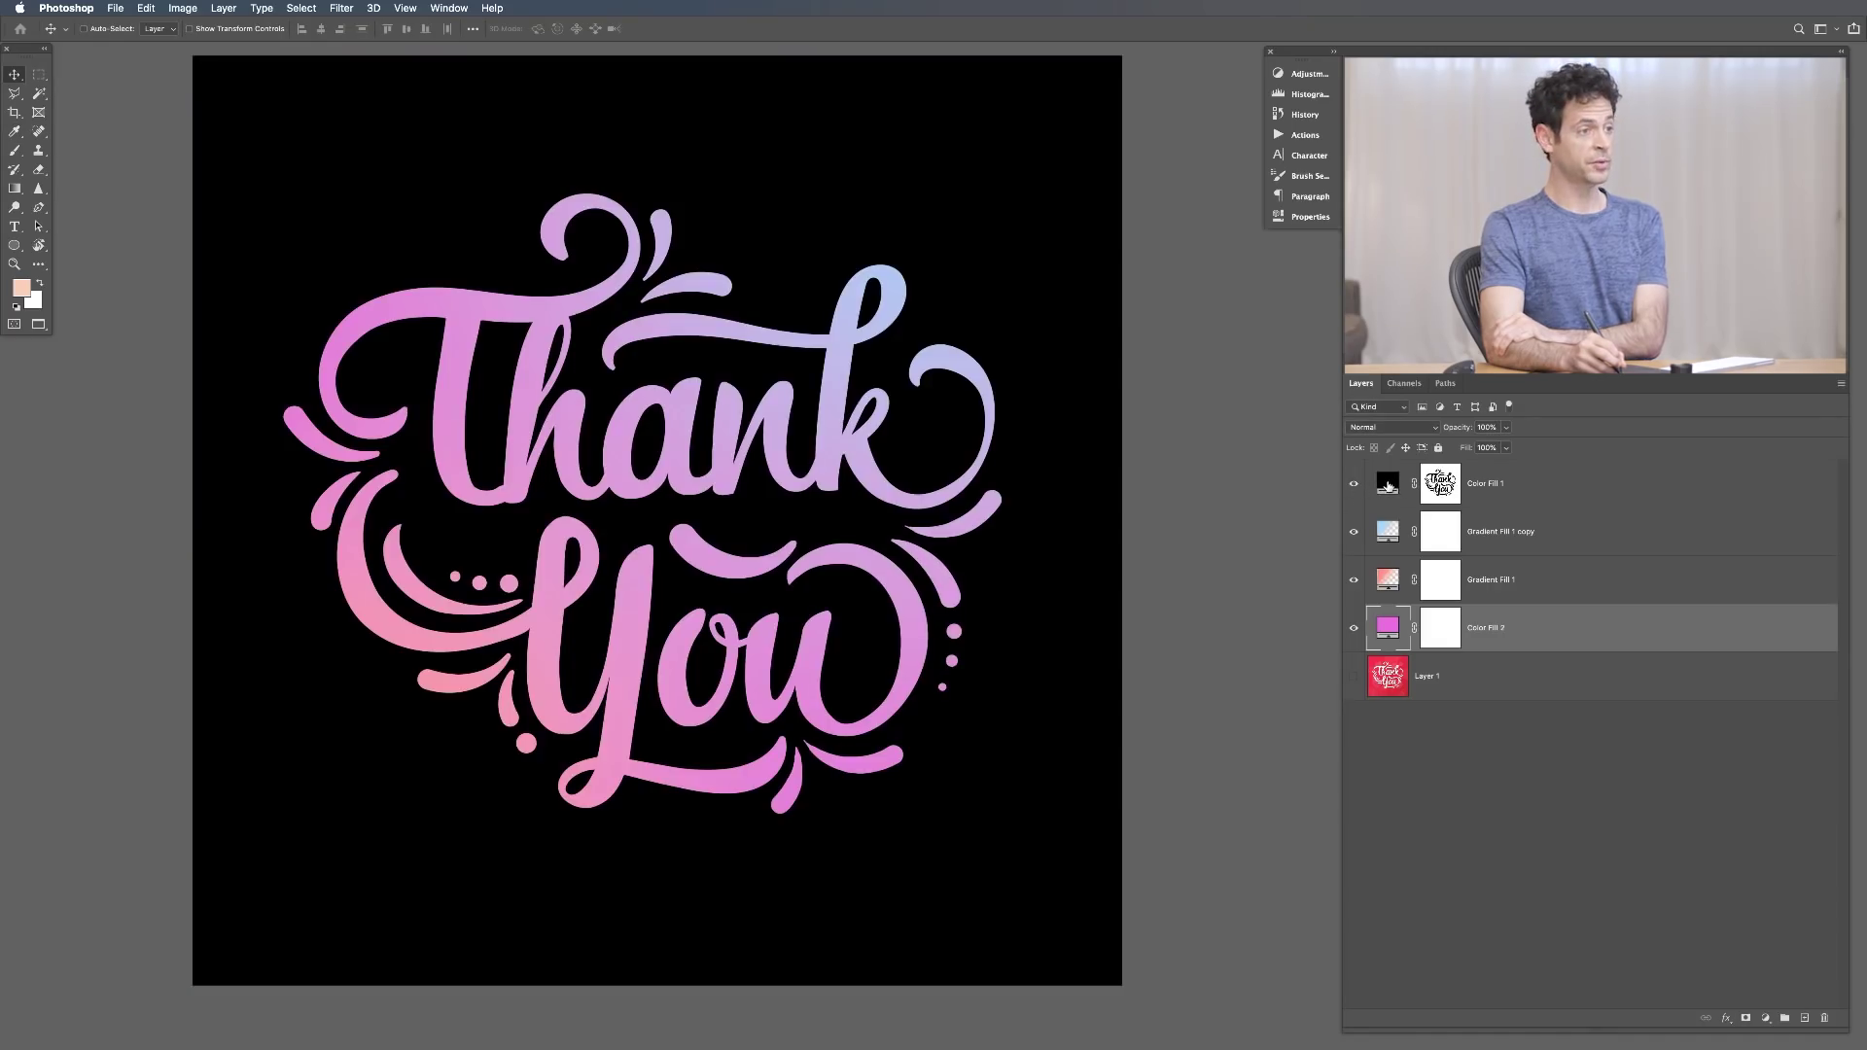
{"action": "double_click", "coordinate": [1388, 486]}
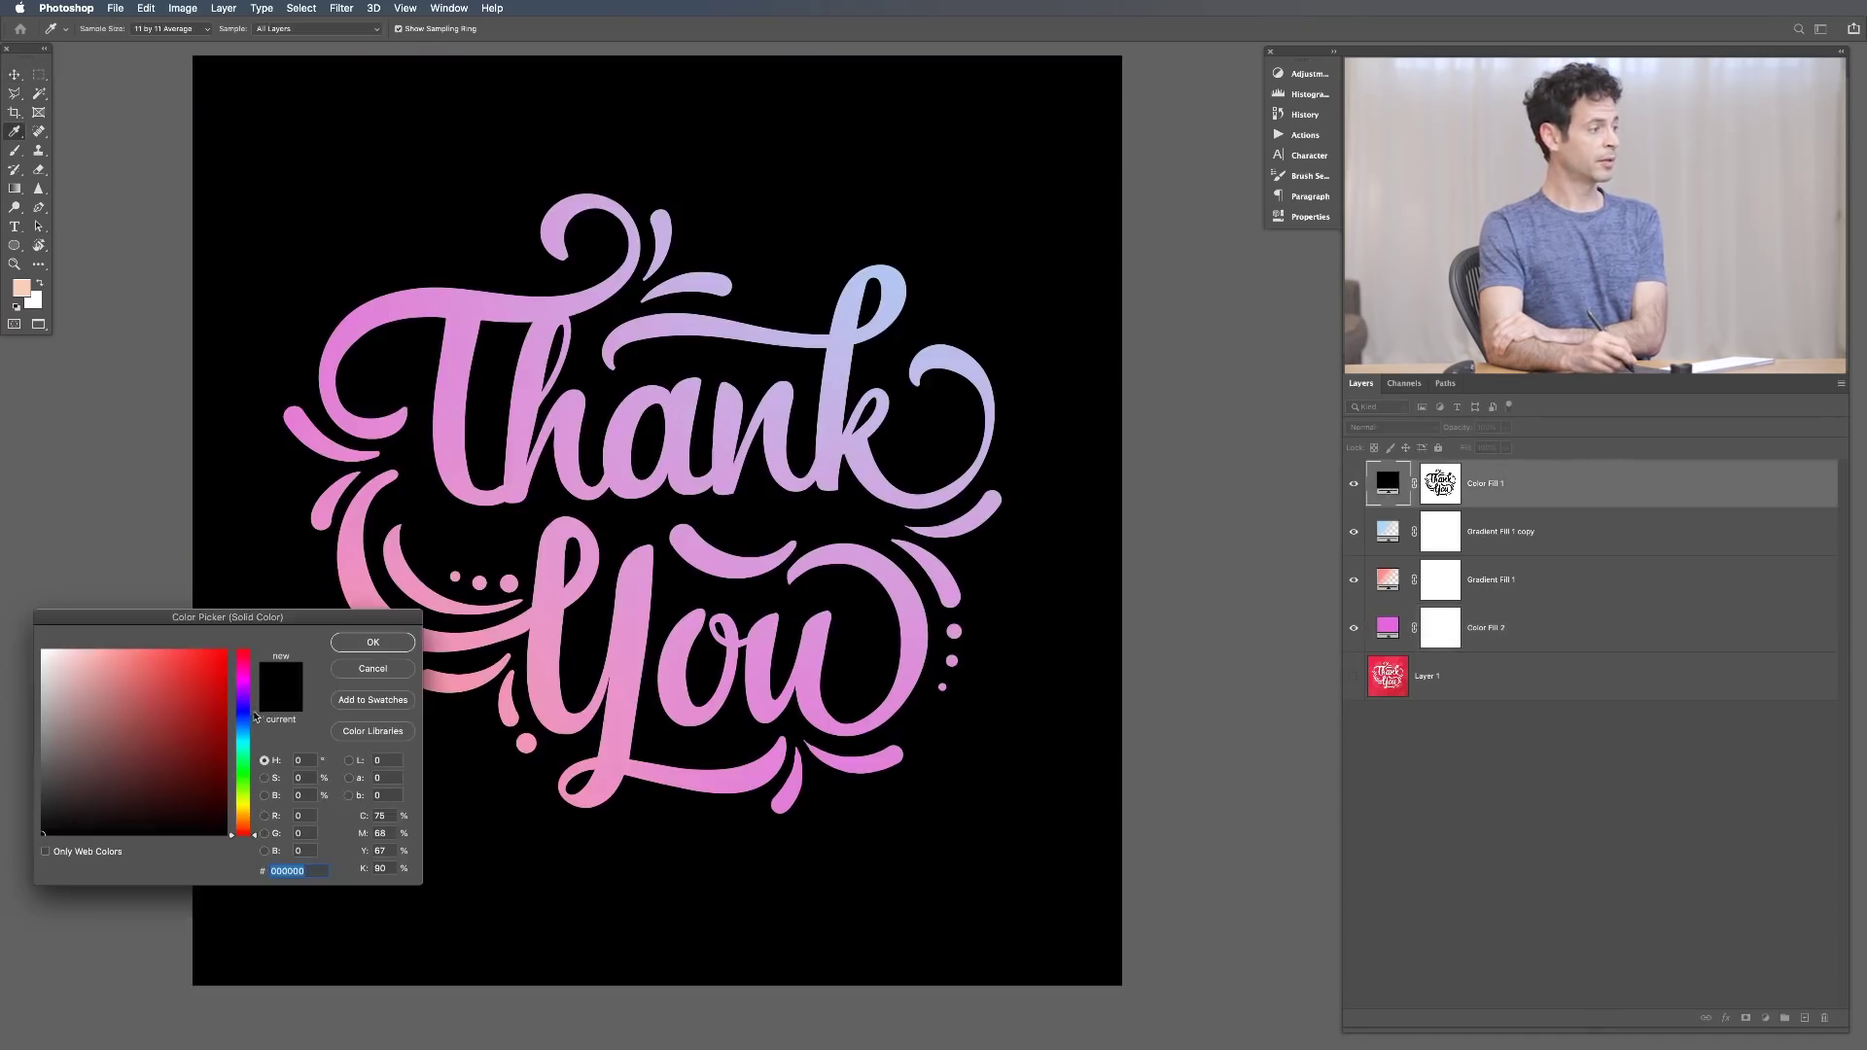
{"action": "left_click", "coordinate": [254, 716]}
{"action": "left_click_drag", "start_coordinate": [156, 744], "coordinate": [187, 799]}
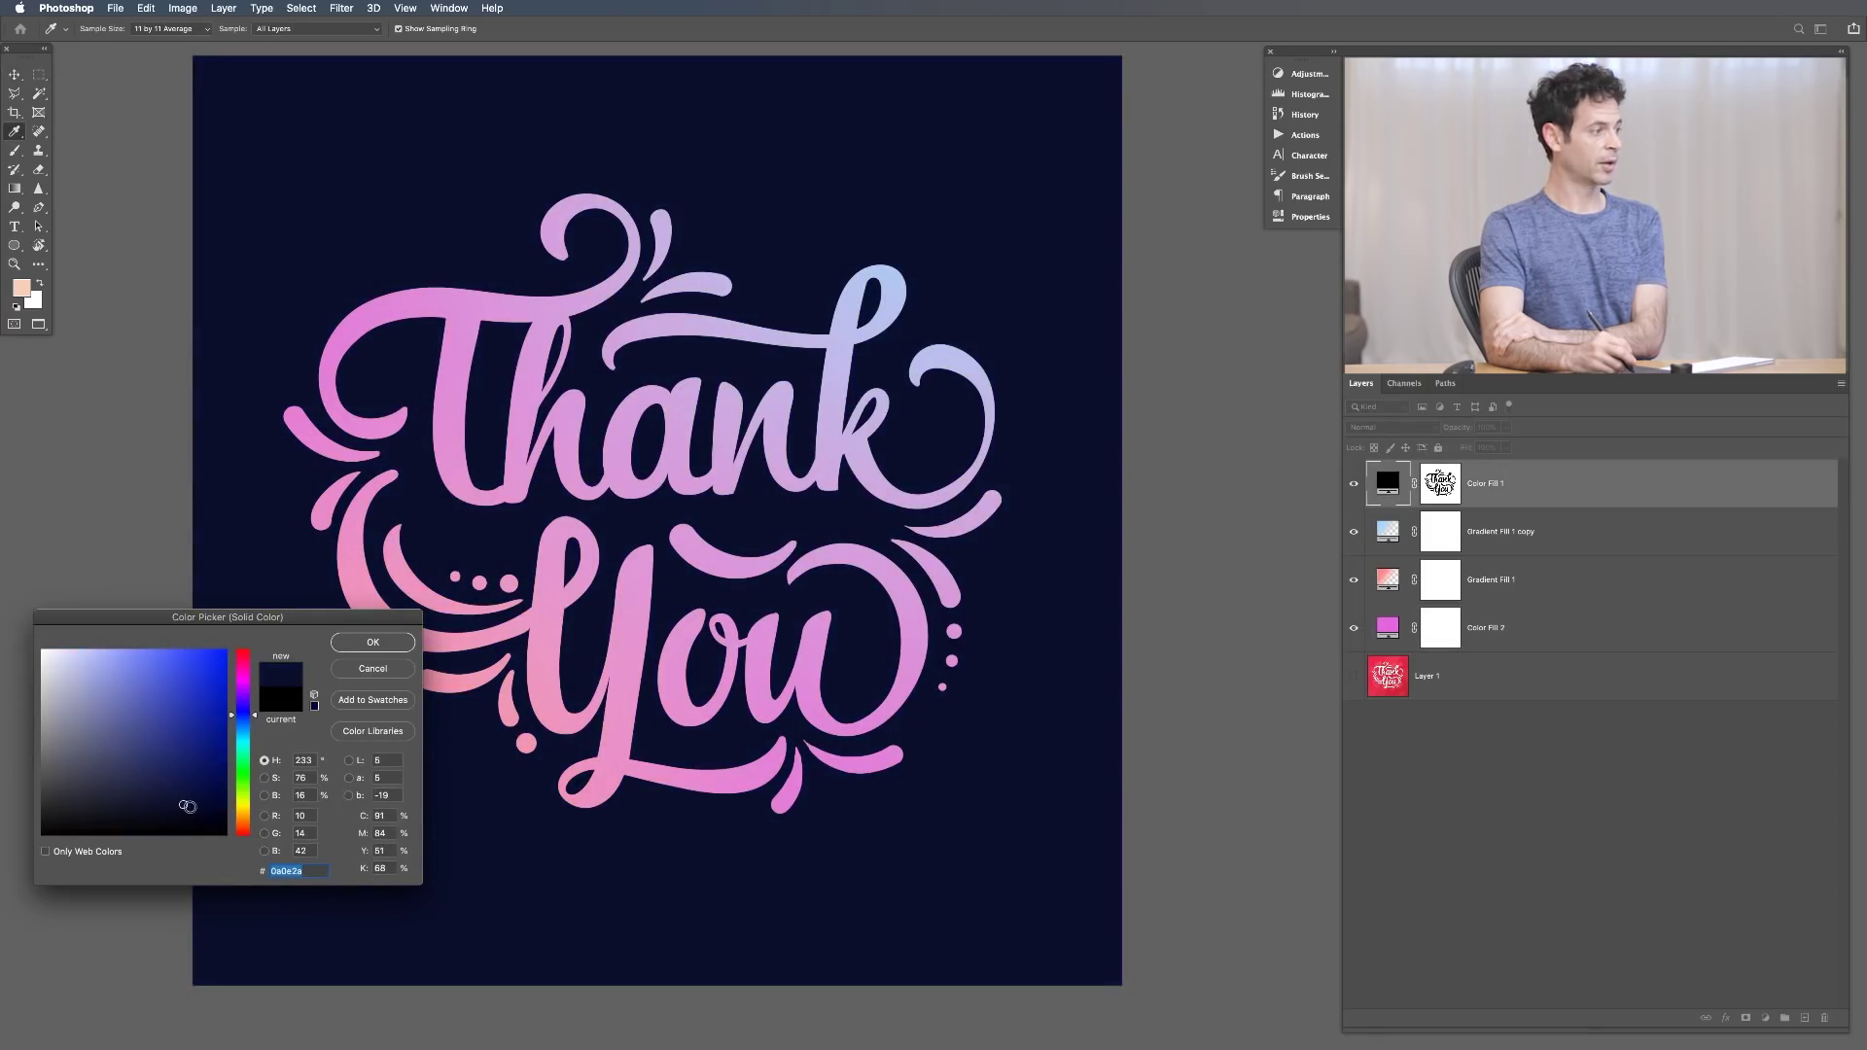
{"action": "left_click", "coordinate": [240, 817]}
{"action": "left_click_drag", "start_coordinate": [183, 804], "coordinate": [146, 834]}
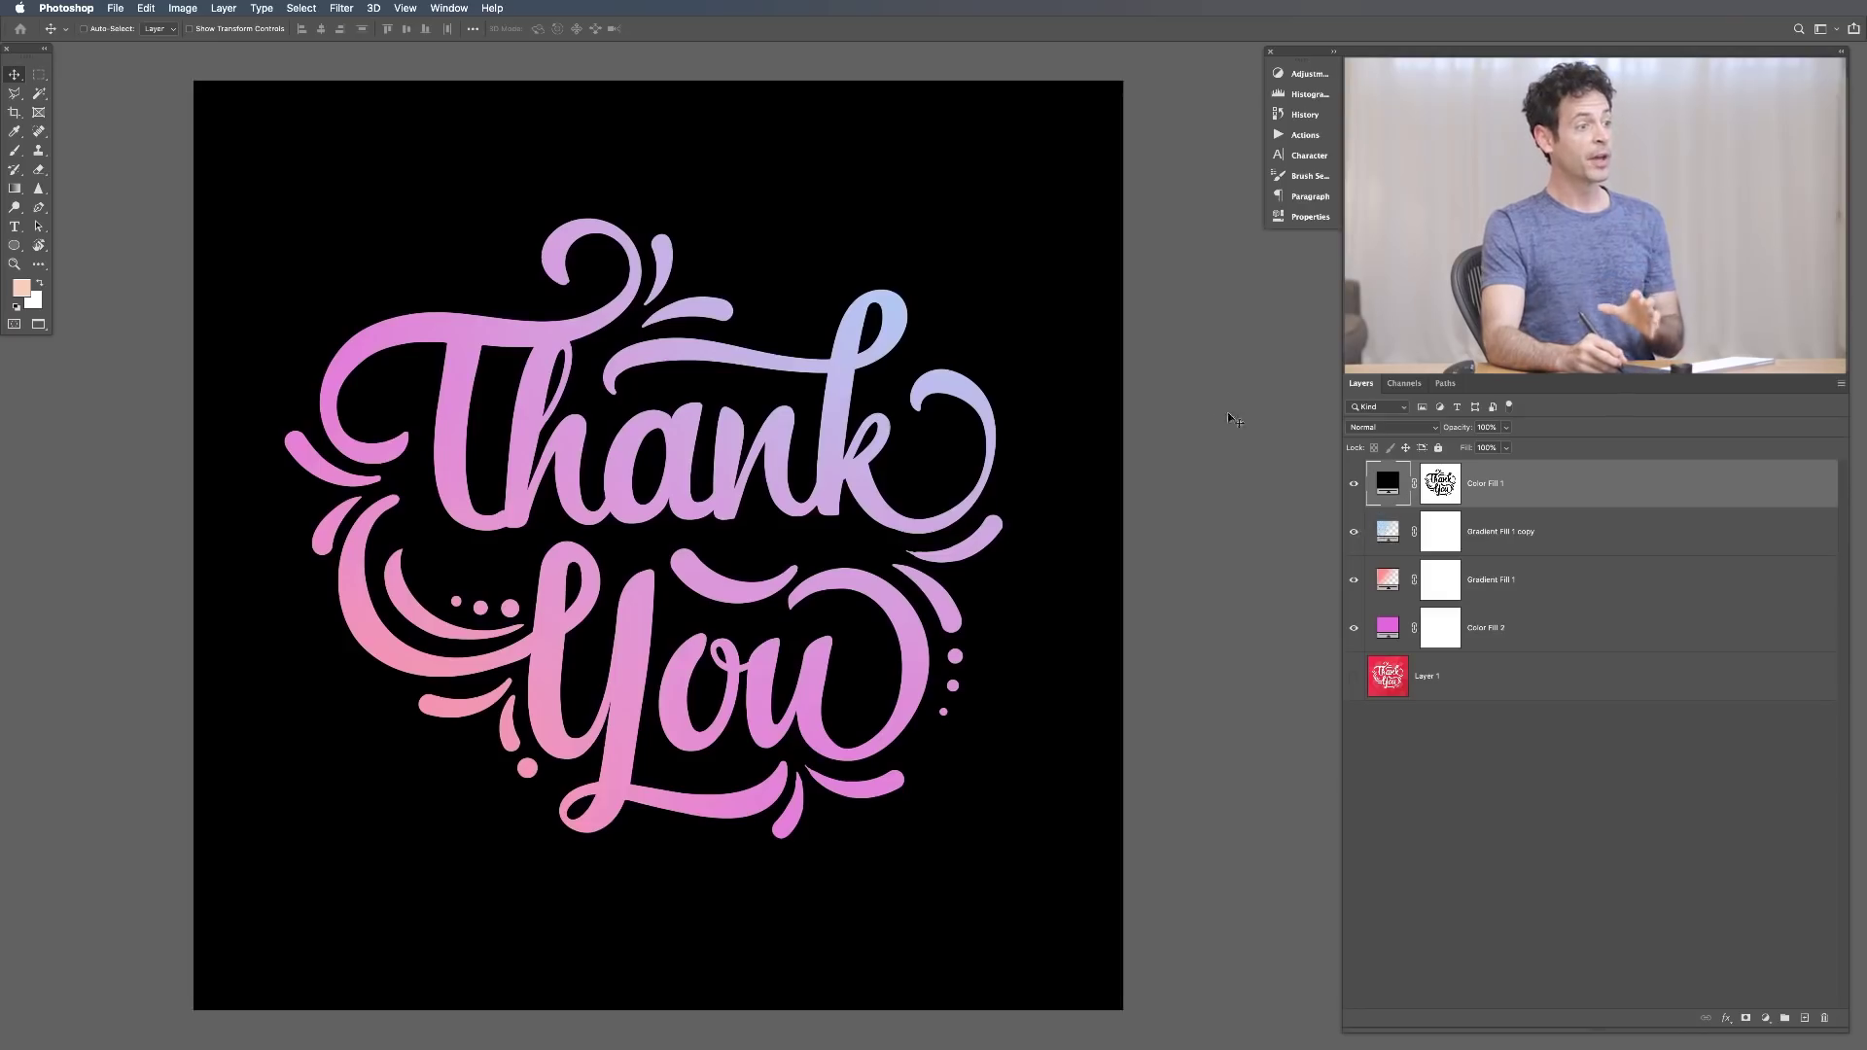
Hide both gradient fills and the magenta fill, and set the Save for Web format of the lettering cutout to PNG-24
{"action": "left_click", "coordinate": [1353, 533]}
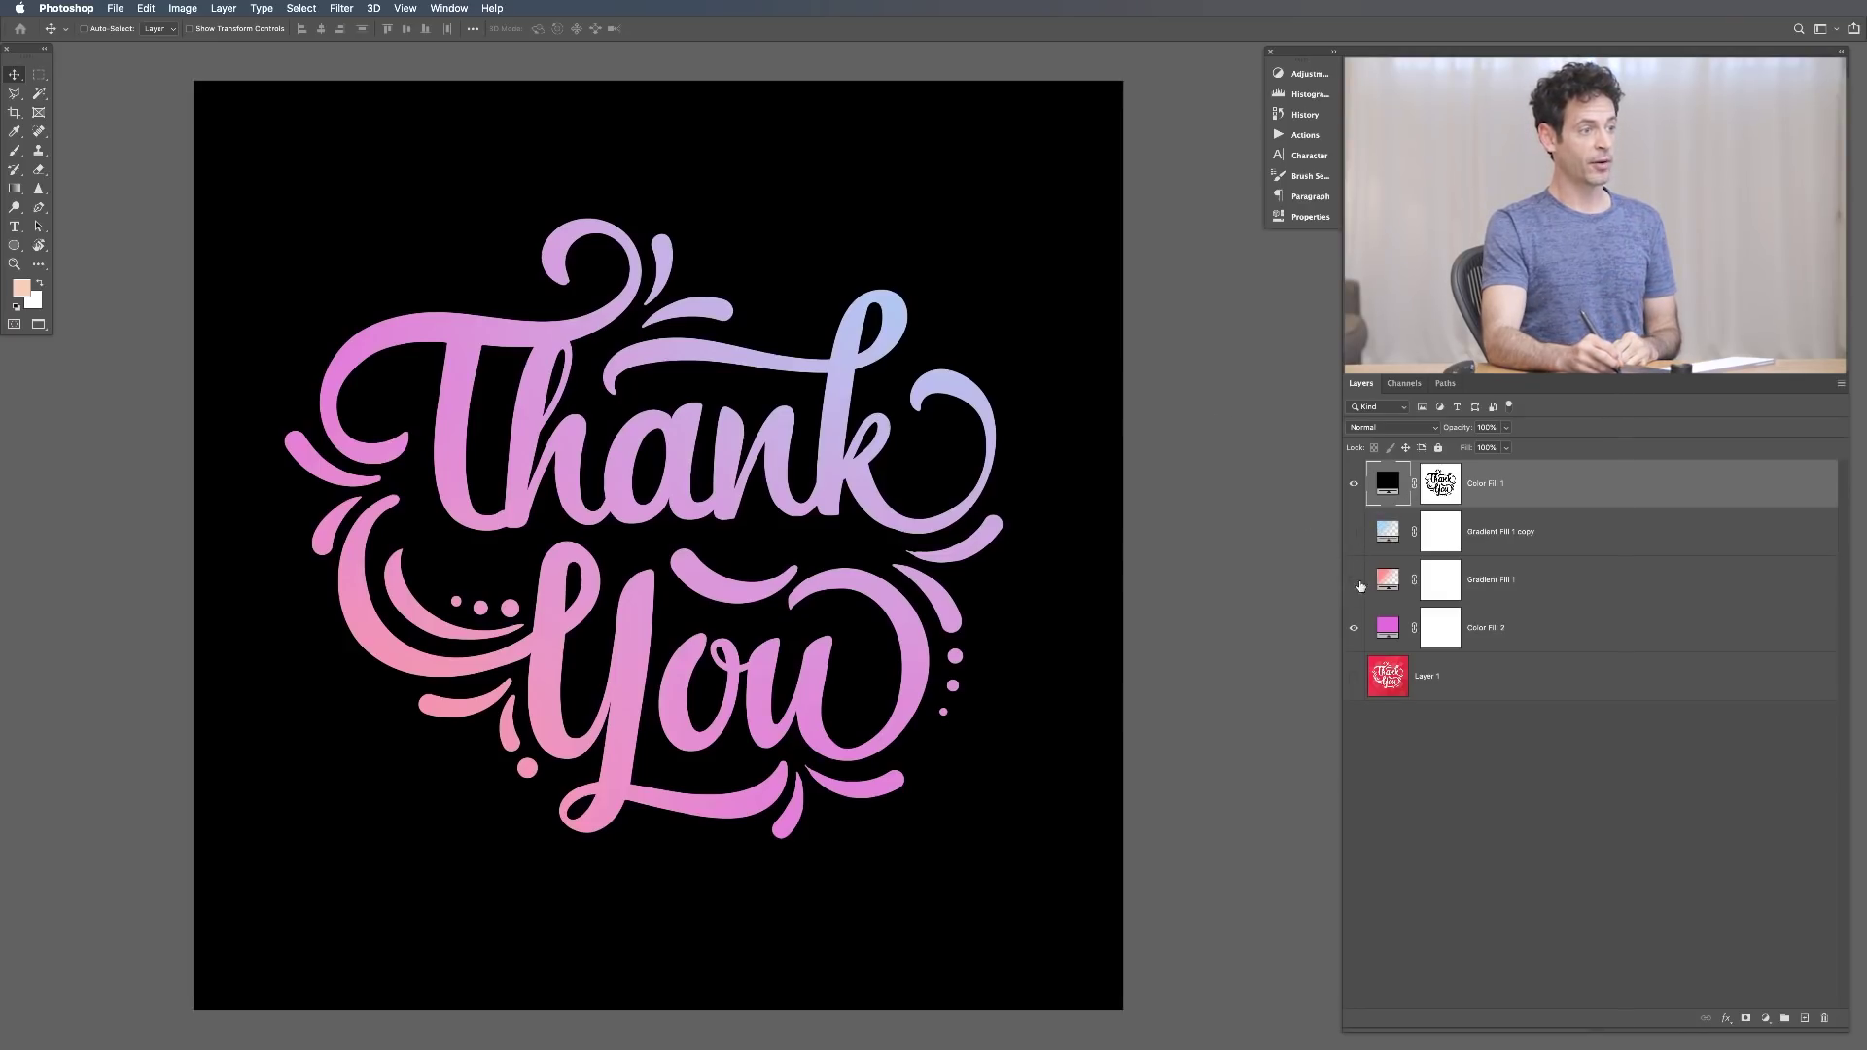
{"action": "left_click", "coordinate": [1354, 633]}
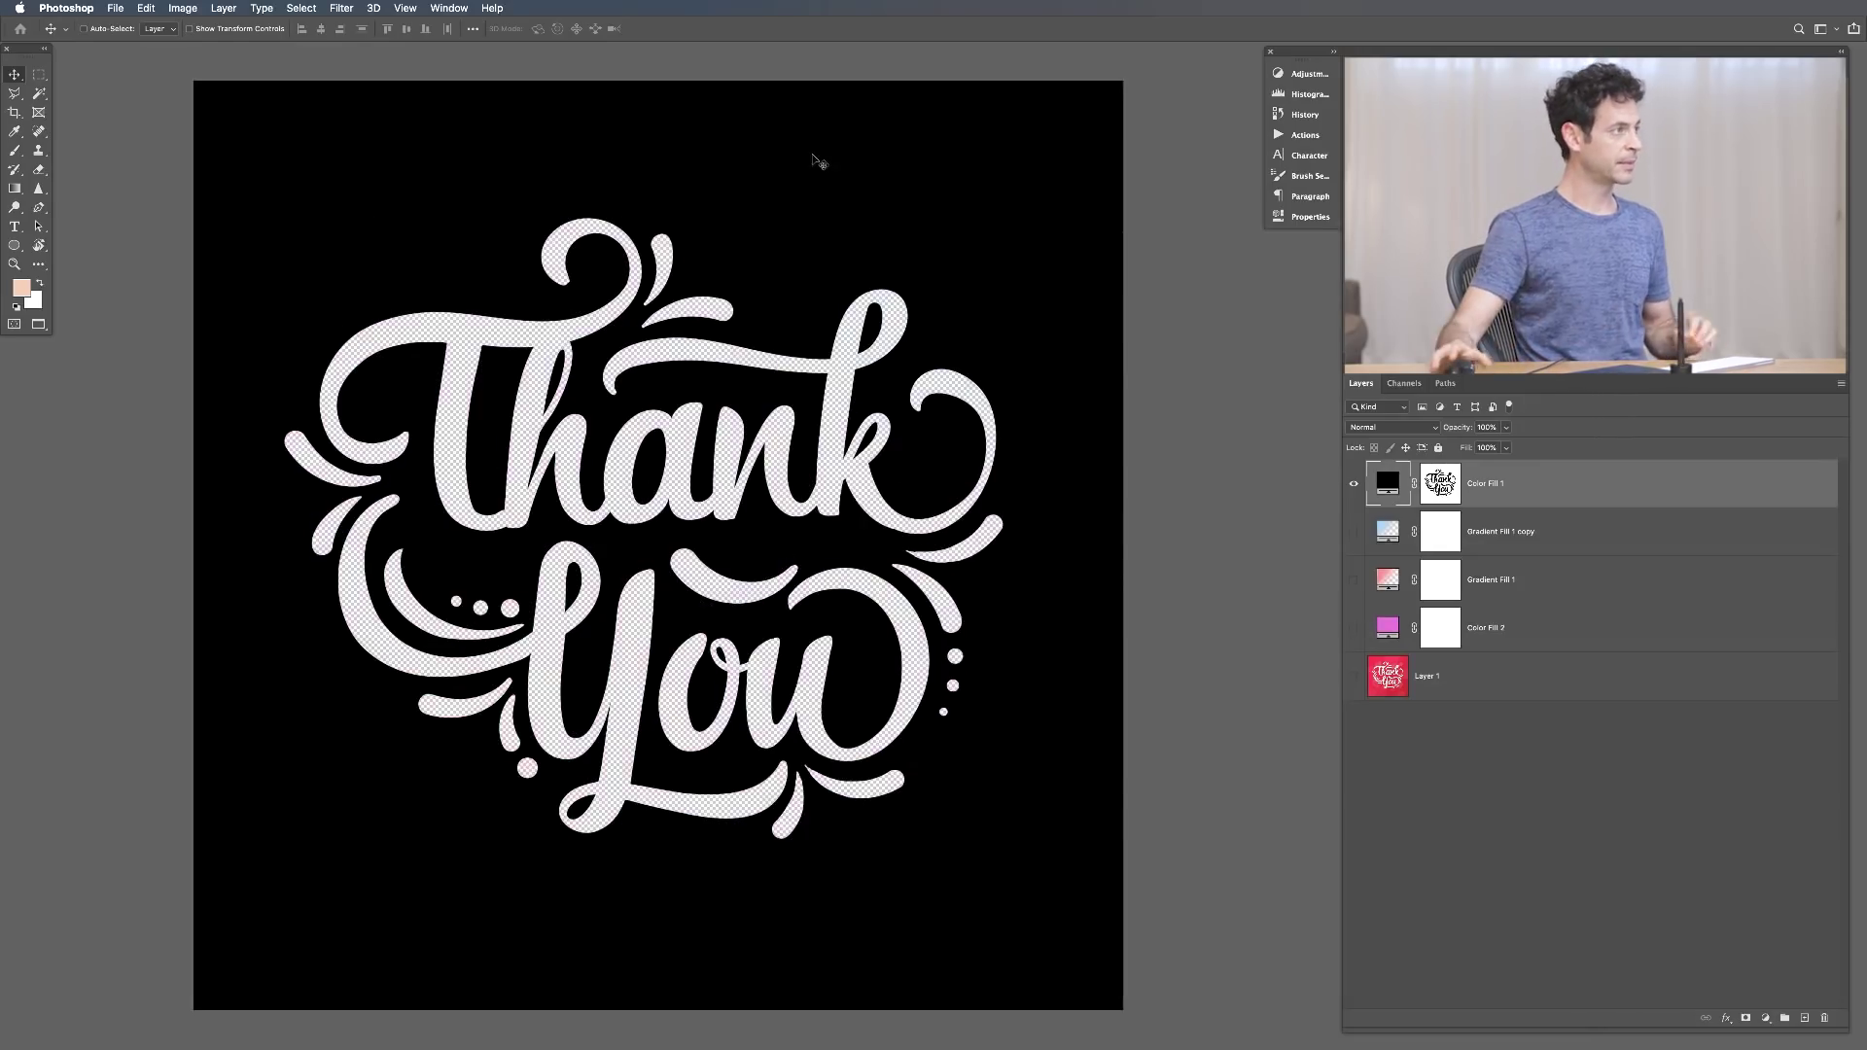
{"action": "left_click", "coordinate": [117, 8]}
{"action": "mouse_move", "coordinate": [190, 211]}
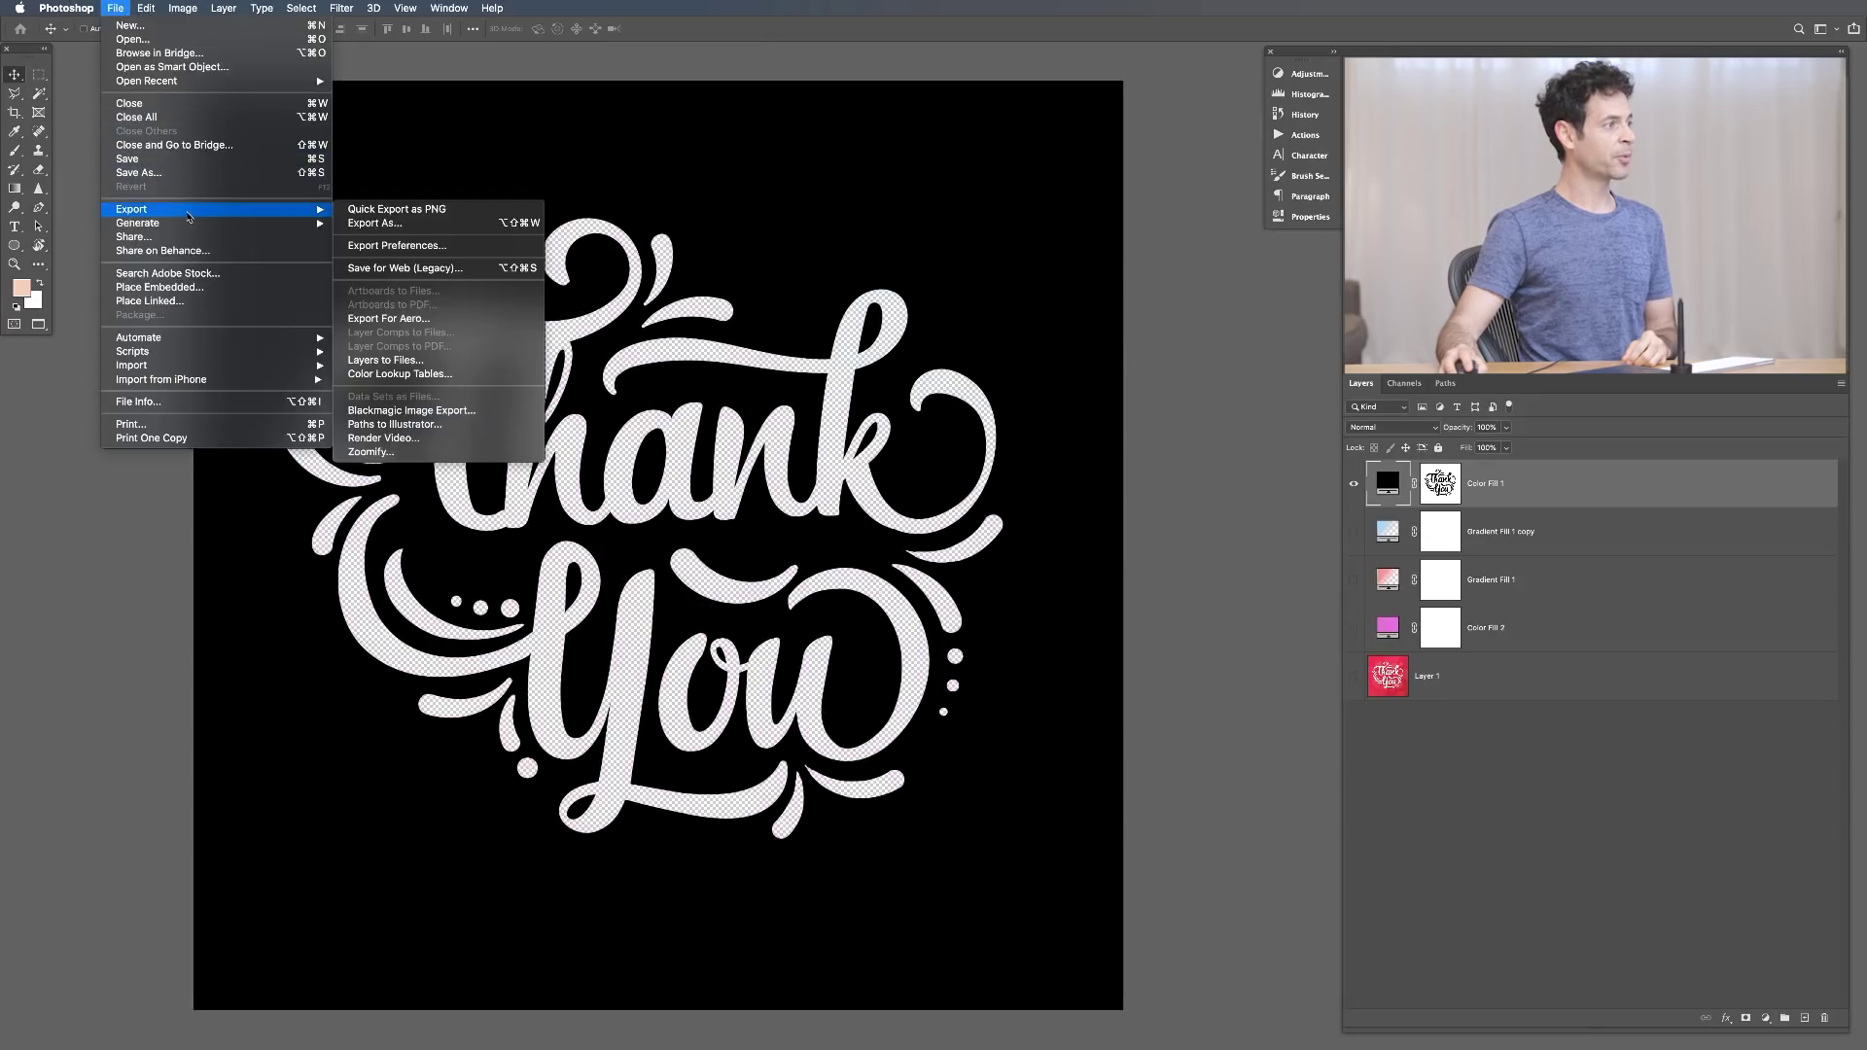
{"action": "left_click", "coordinate": [409, 268]}
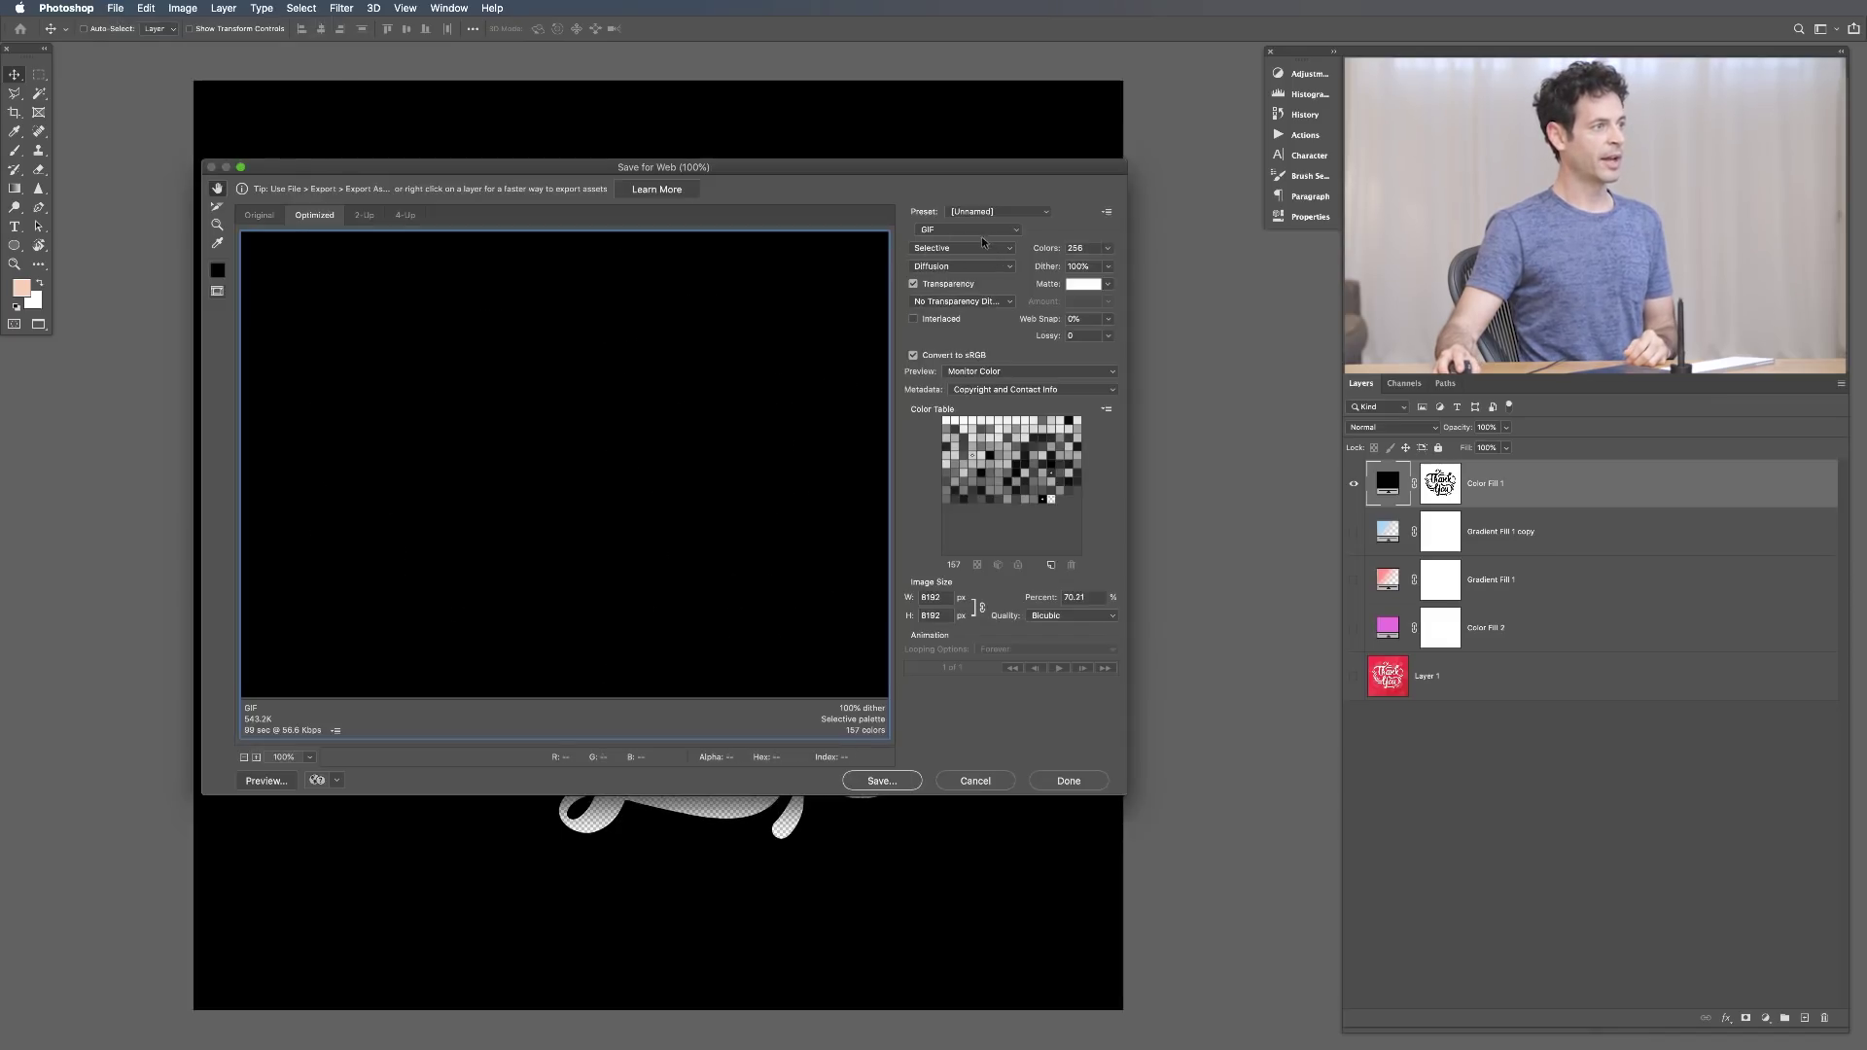
{"action": "left_click", "coordinate": [979, 233]}
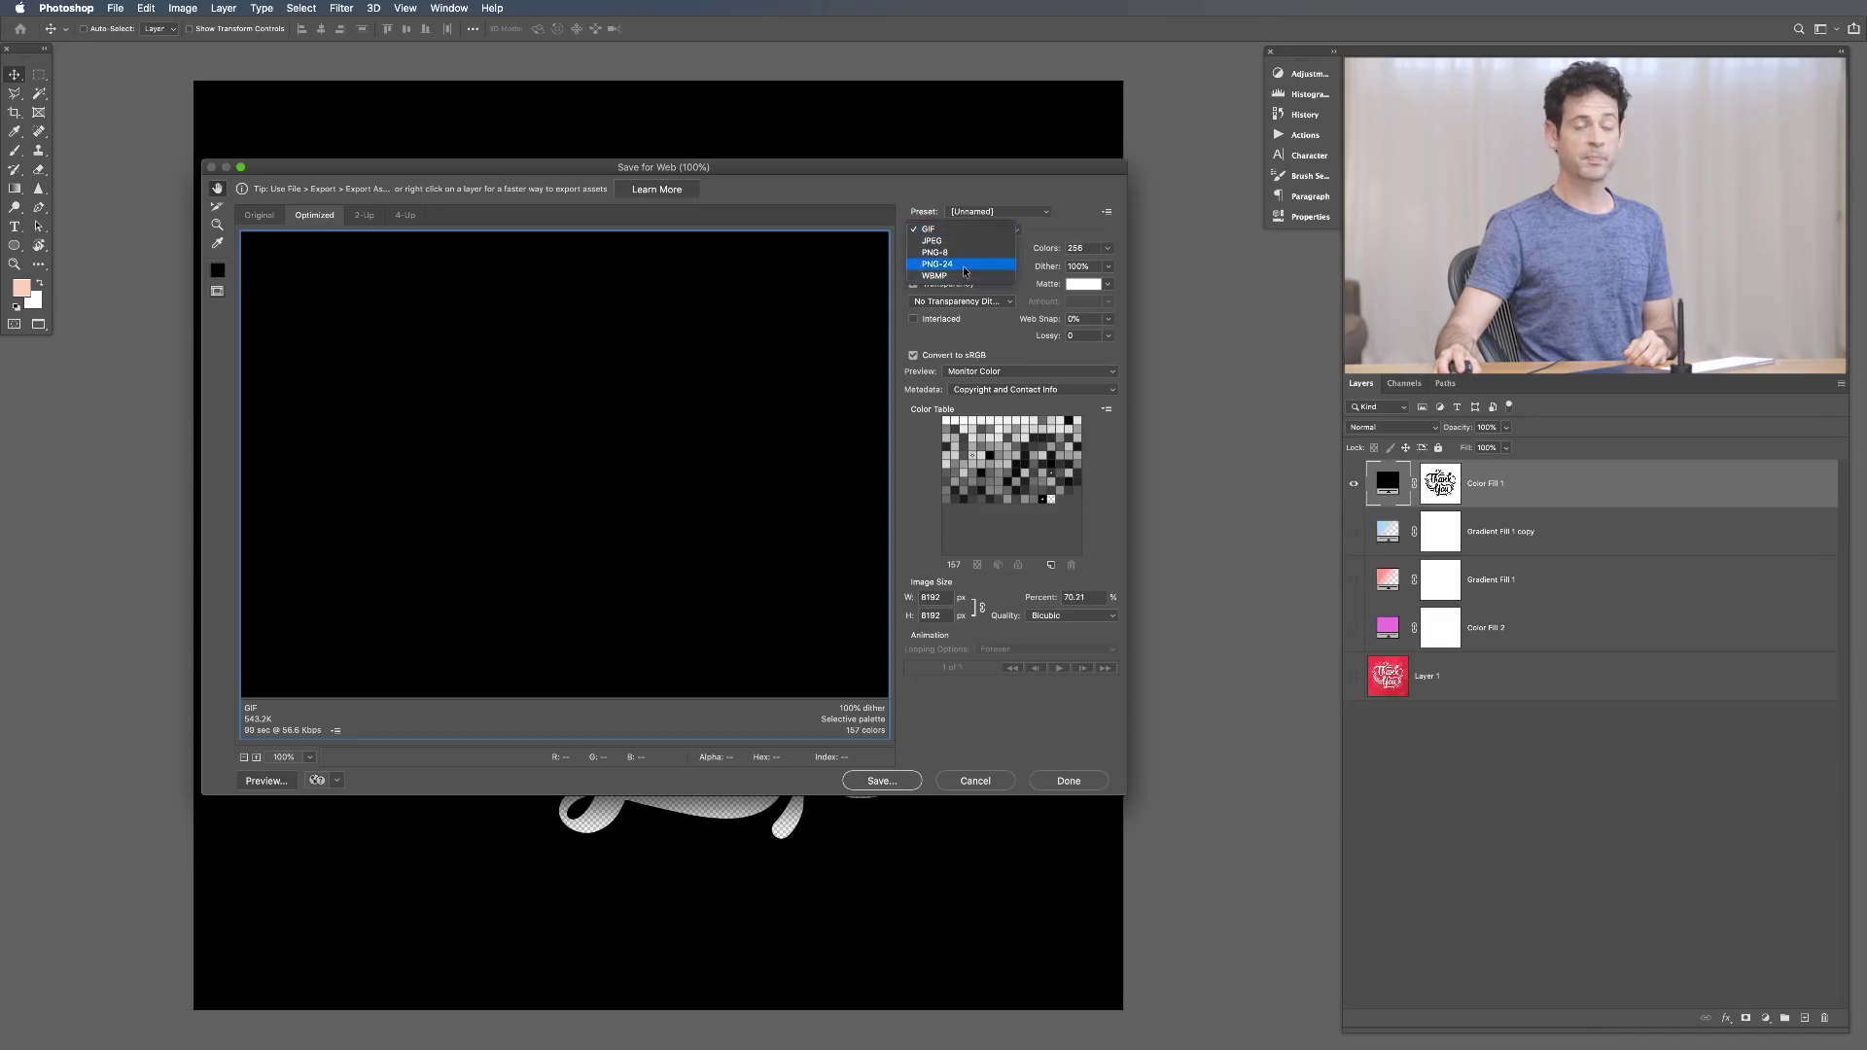
{"action": "left_click", "coordinate": [965, 271]}
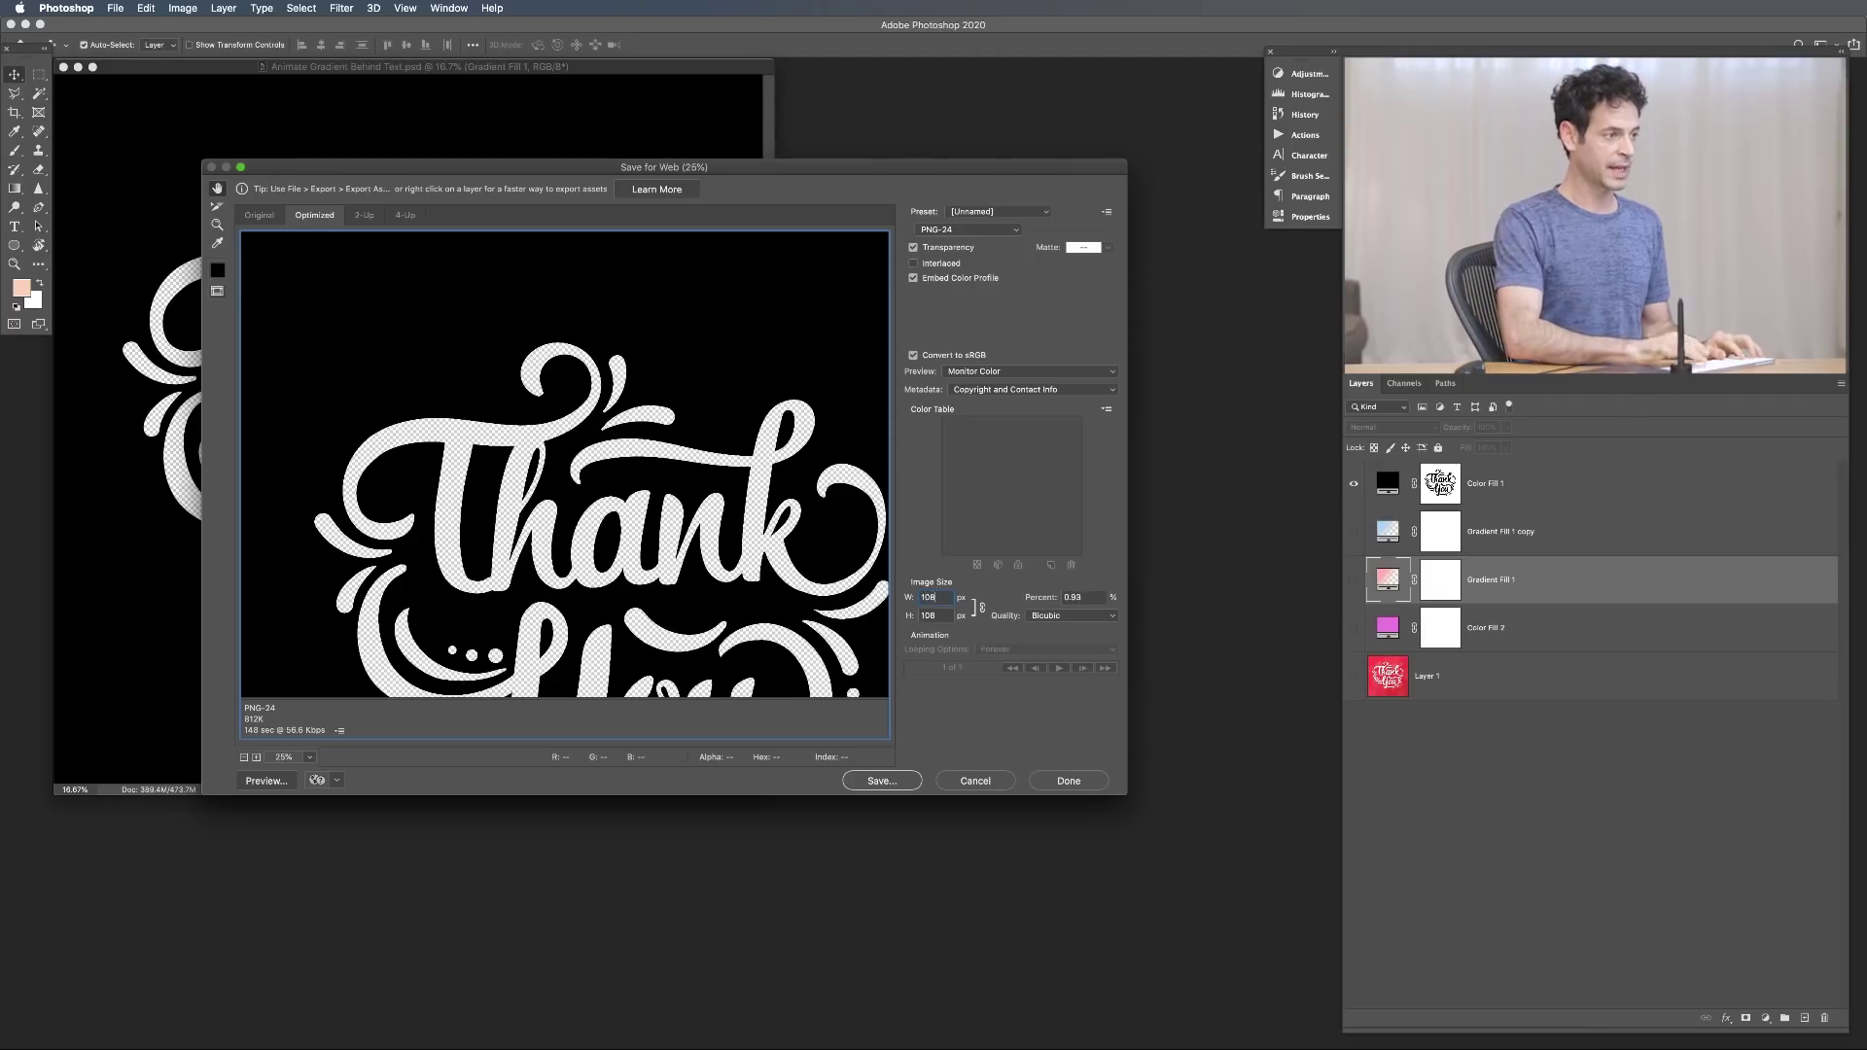
Set the exported PNG's image size to 1080 by 1080 px and check its preview
{"action": "type", "text": "0"}
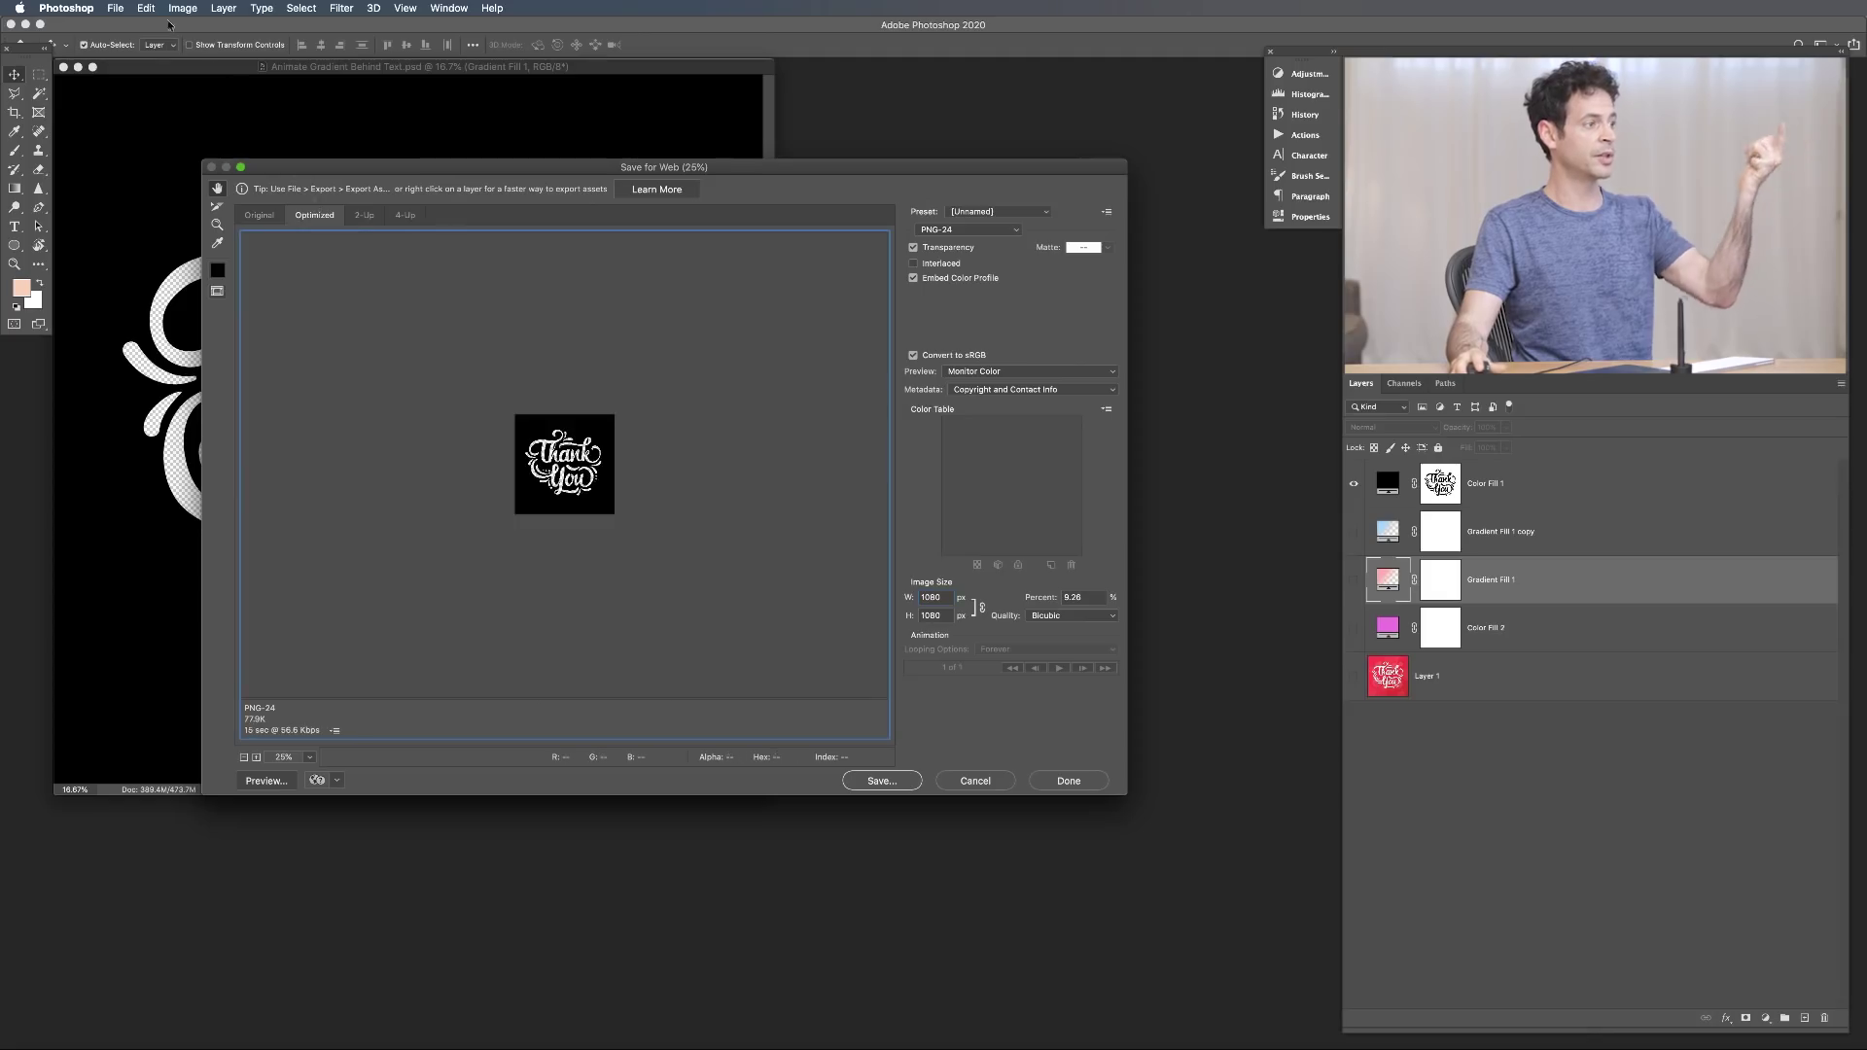
{"action": "key", "text": "super+equal"}
{"action": "key", "text": "super+equal"}
{"action": "key", "text": "super+equal"}
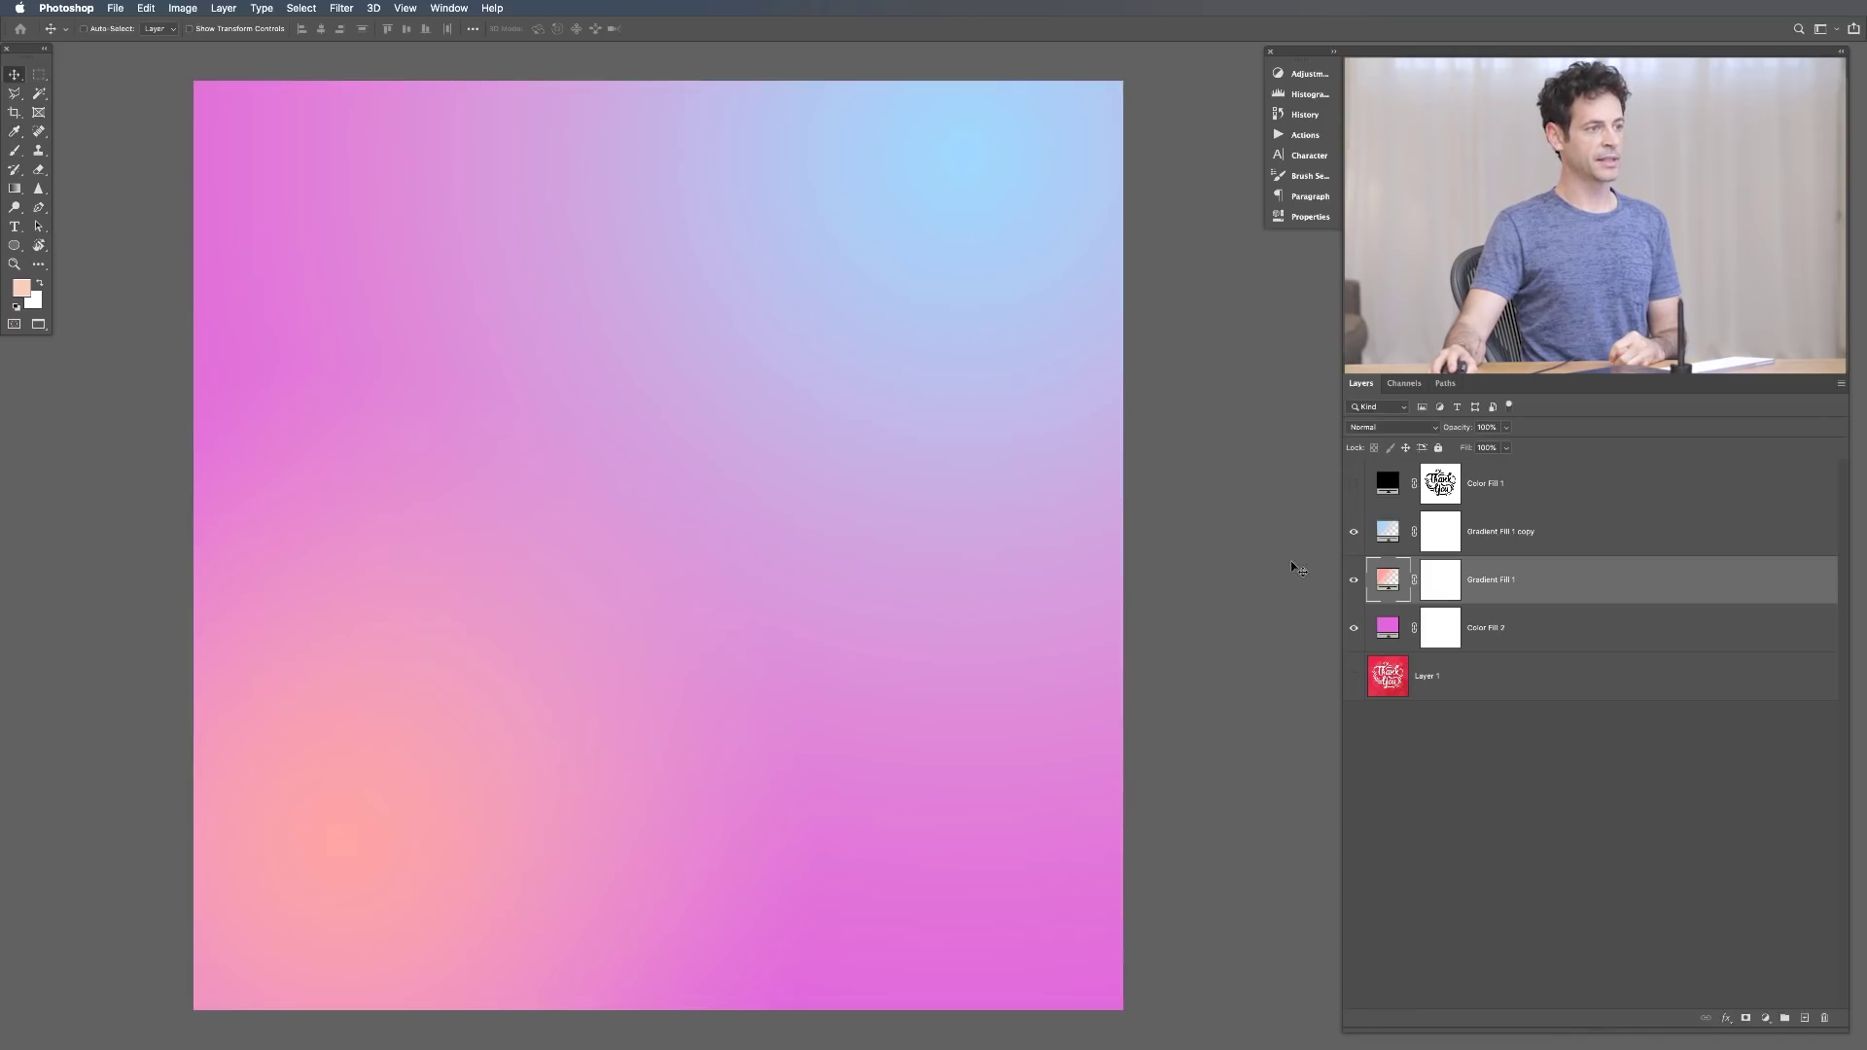
Compare the colored background with the blue and coral gradient layers hidden and shown
{"action": "left_click", "coordinate": [1353, 531]}
{"action": "left_click", "coordinate": [1354, 580]}
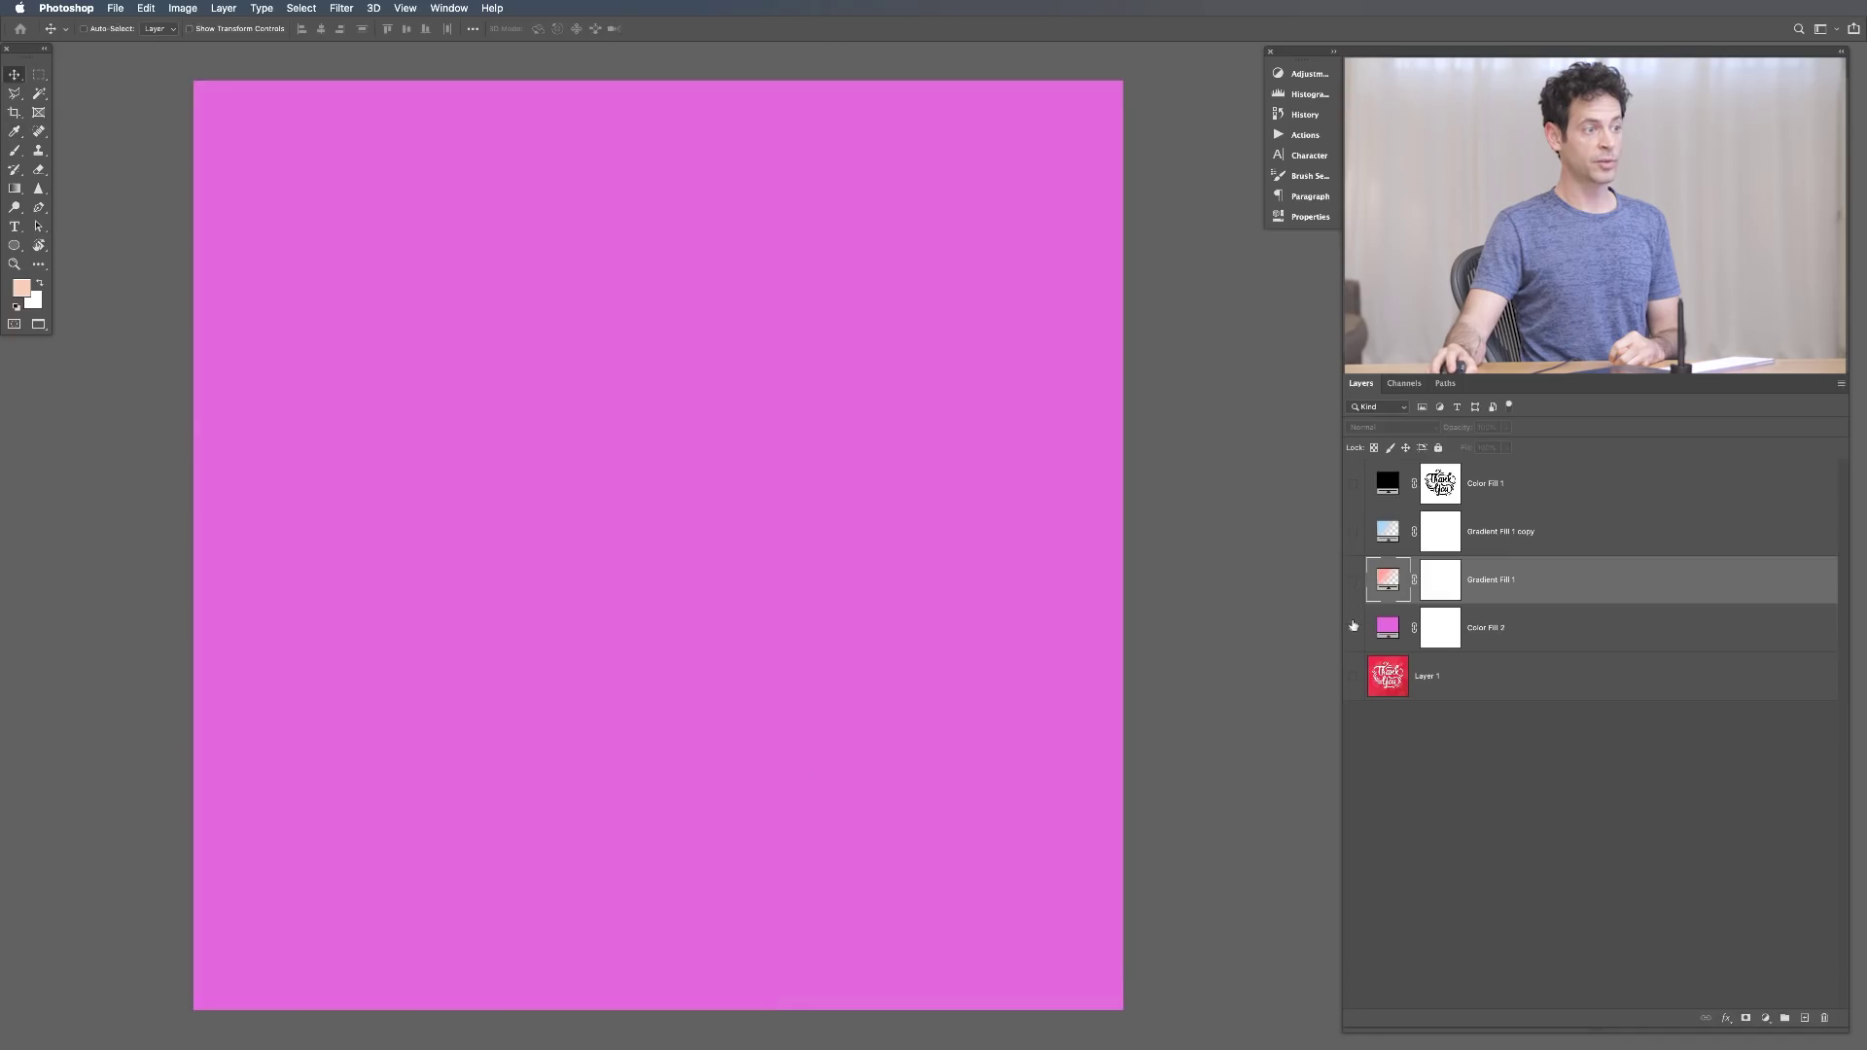
{"action": "left_click", "coordinate": [1352, 582]}
{"action": "left_click", "coordinate": [1351, 543]}
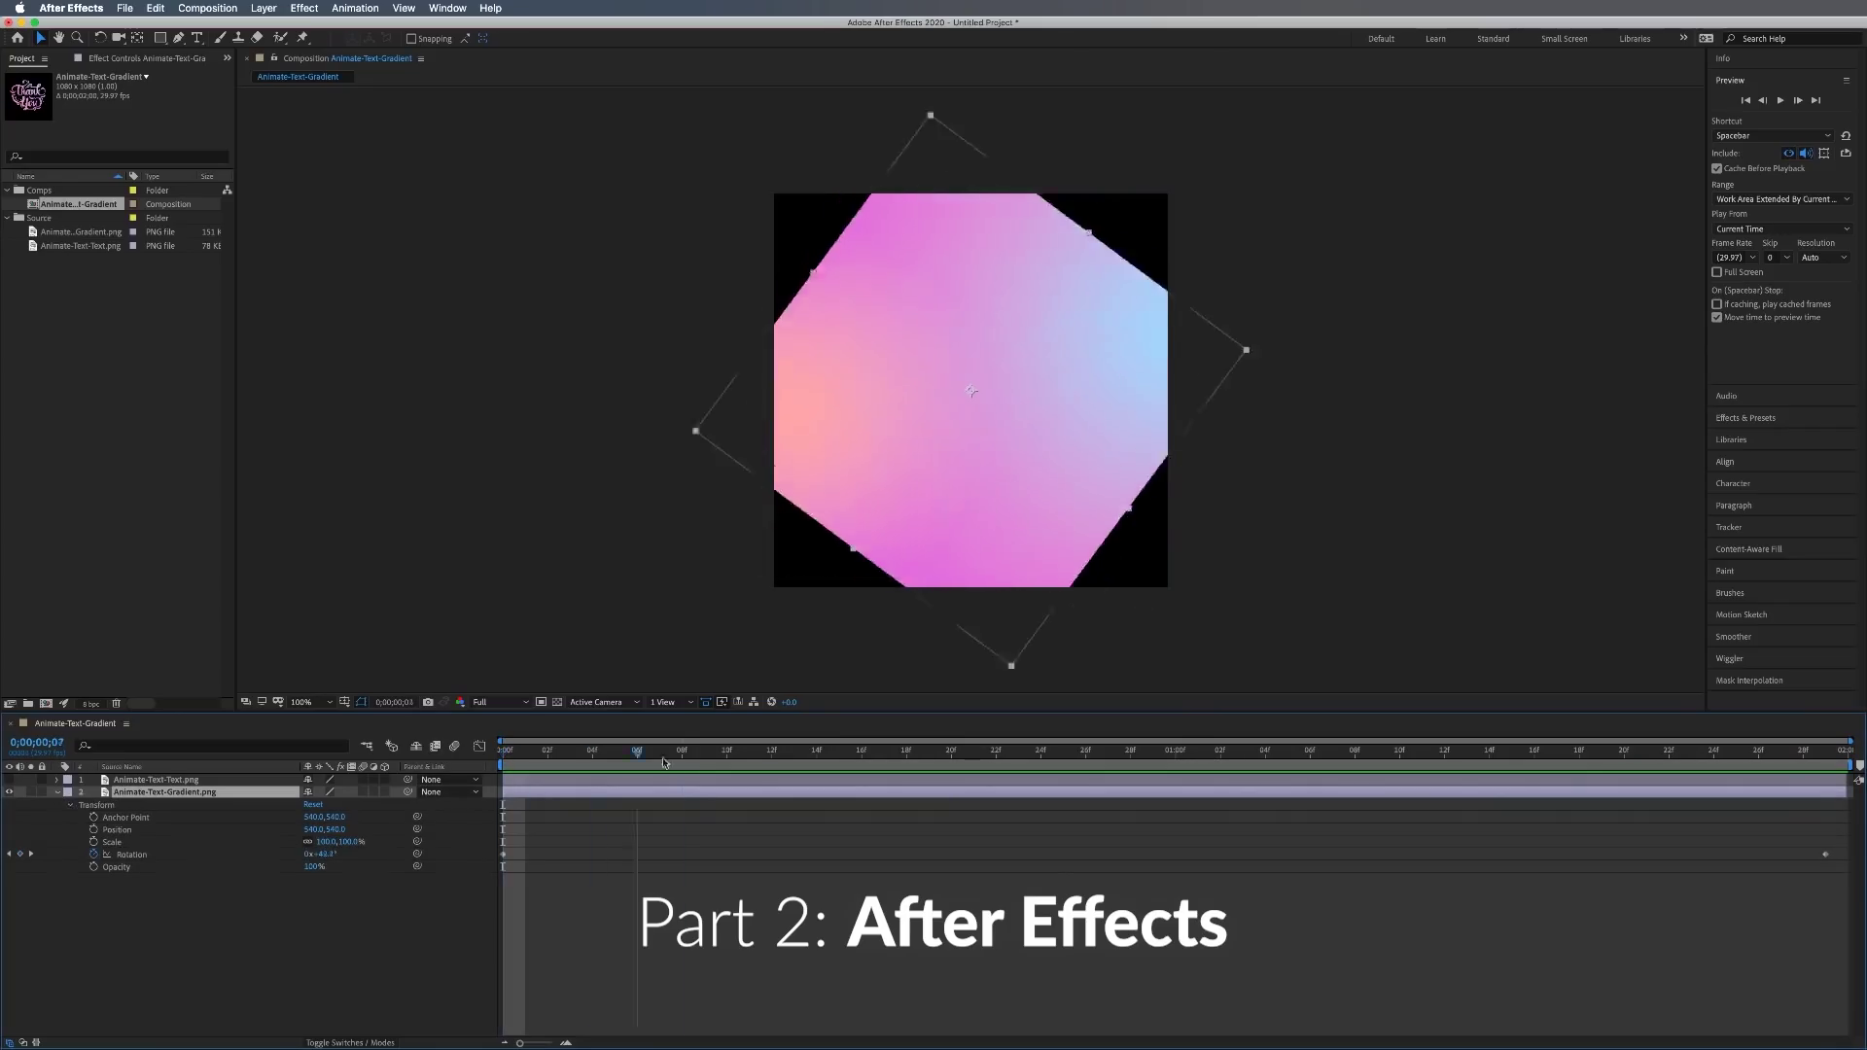
Switch to After Effects and scrub through the timeline to preview the rotating gradient
{"action": "left_click", "coordinate": [778, 754]}
{"action": "left_click_drag", "start_coordinate": [1267, 754], "coordinate": [1829, 754]}
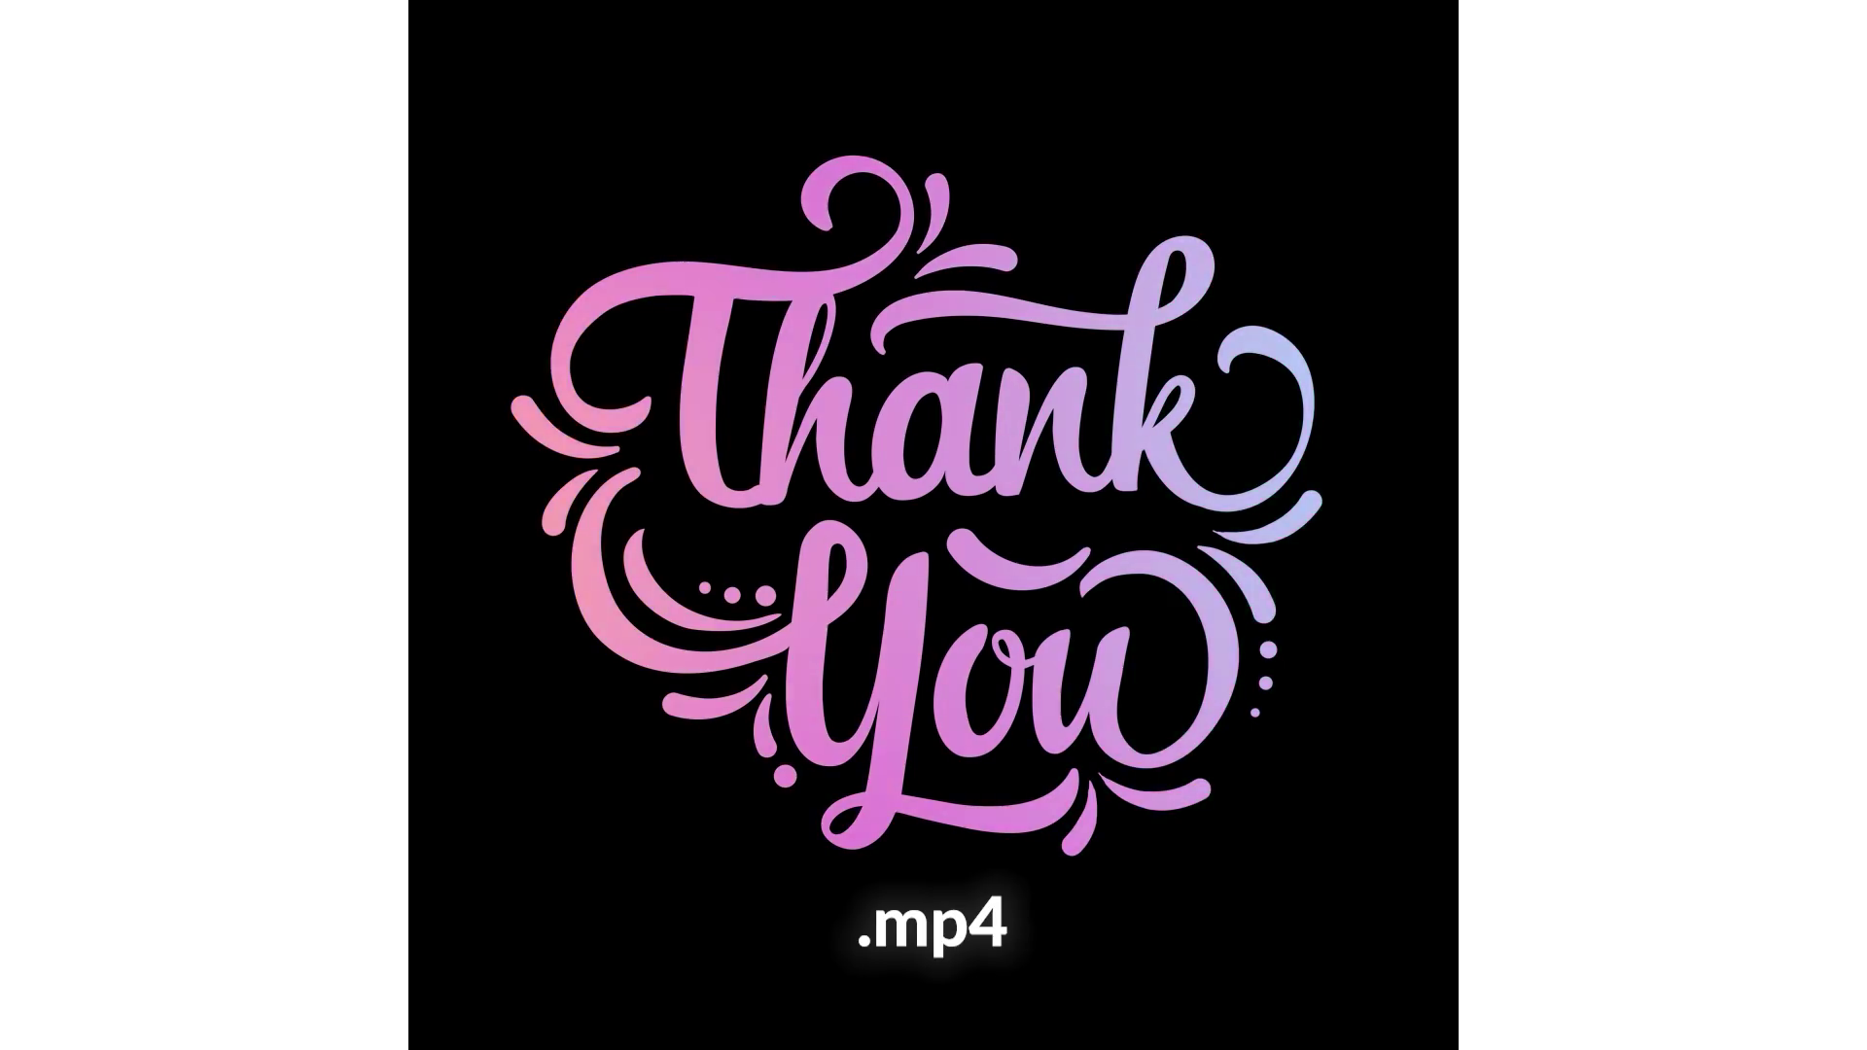